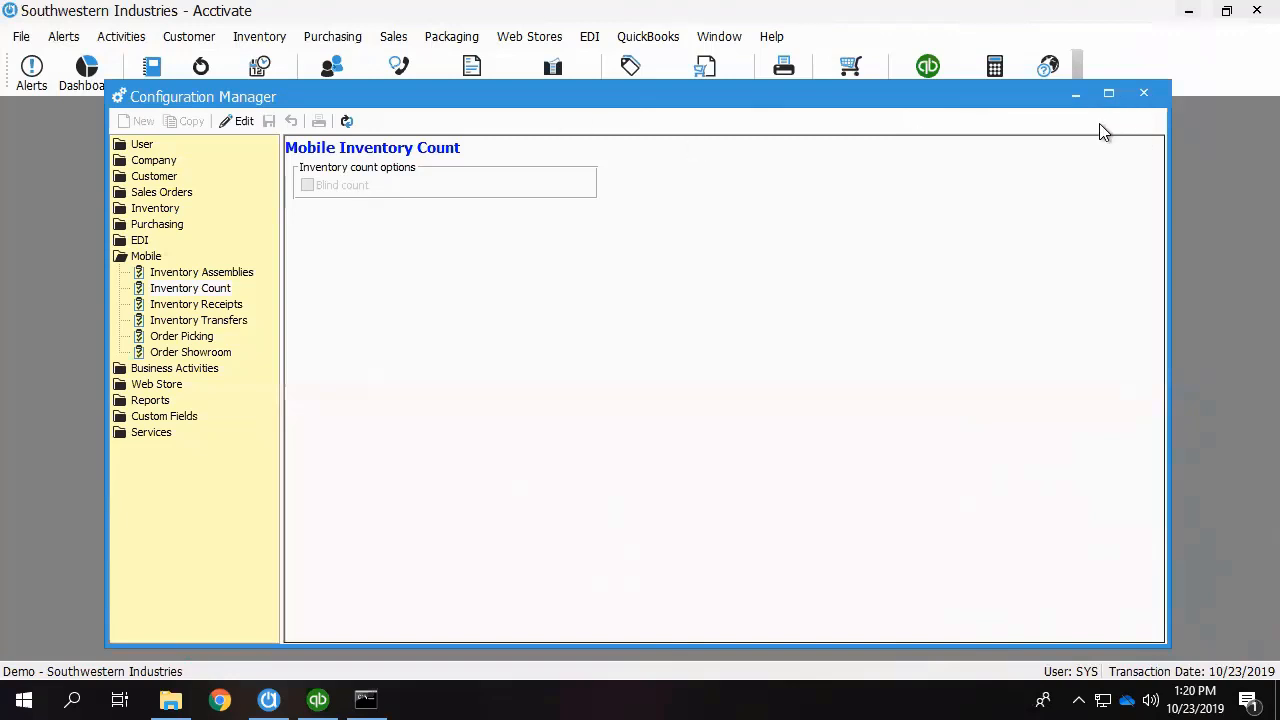
Close the Configuration Manager and open the window for printing inventory count sheets.
left_click(1143, 94)
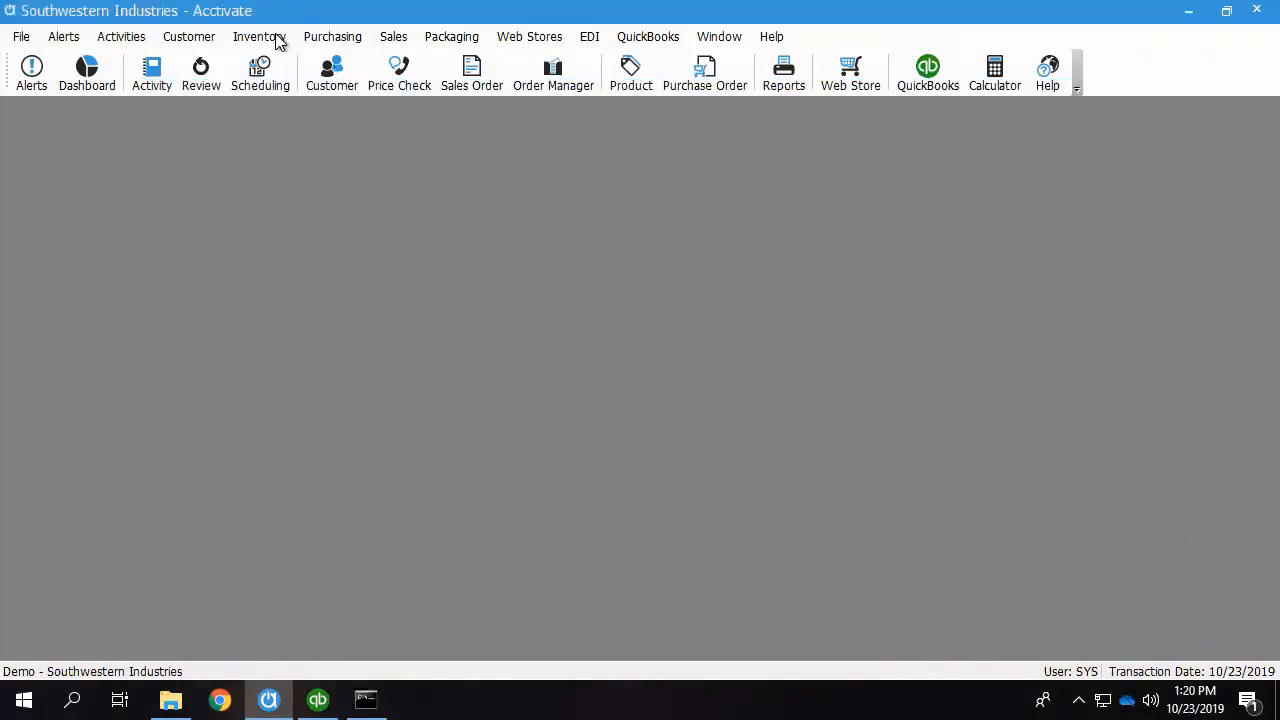
left_click(262, 34)
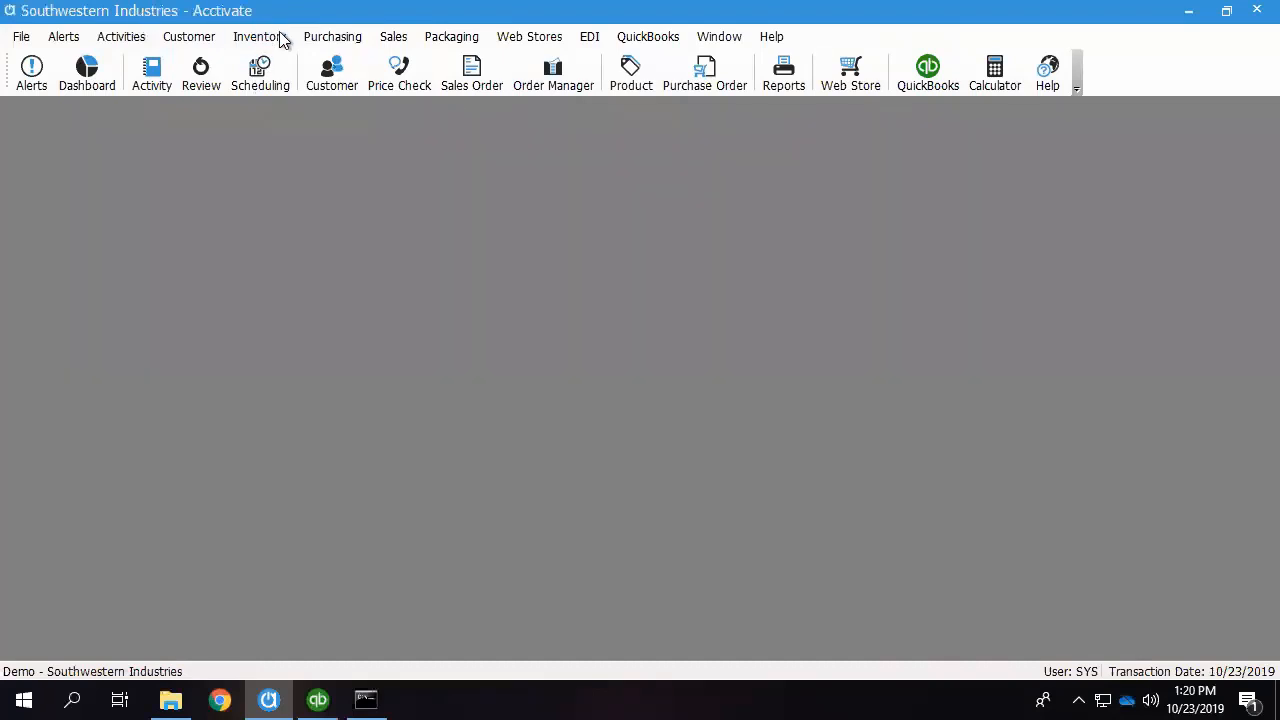
left_click(262, 36)
left_click(285, 148)
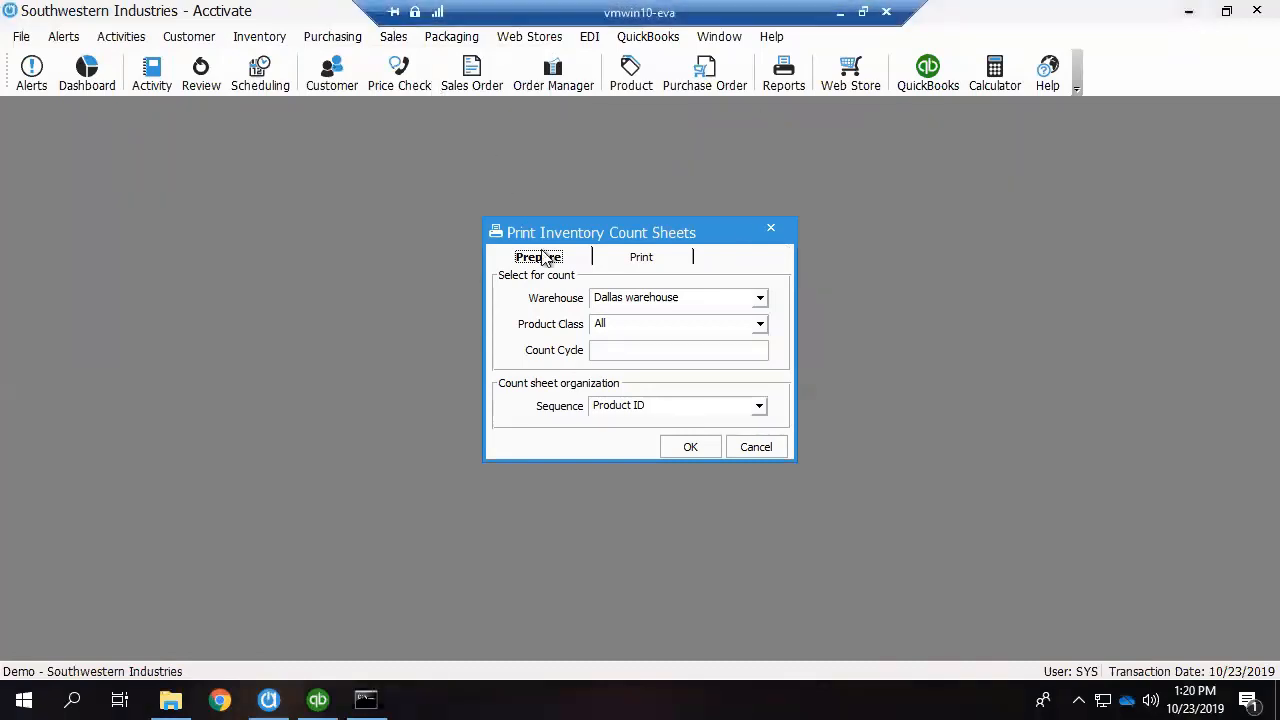
Prepare count sheets for the Dallas warehouse and all product classes, sequenced by Product Class, Product ID, confirming that the prerequisites are done.
left_click(760, 298)
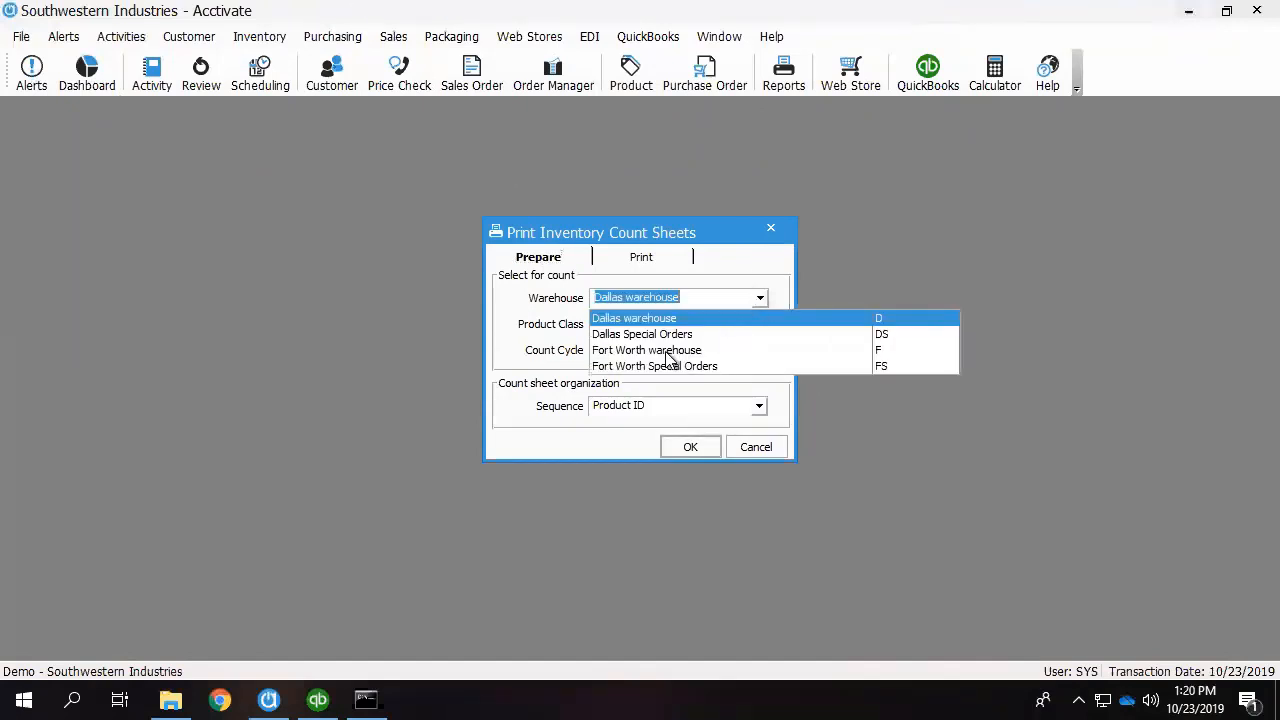
left_click(779, 284)
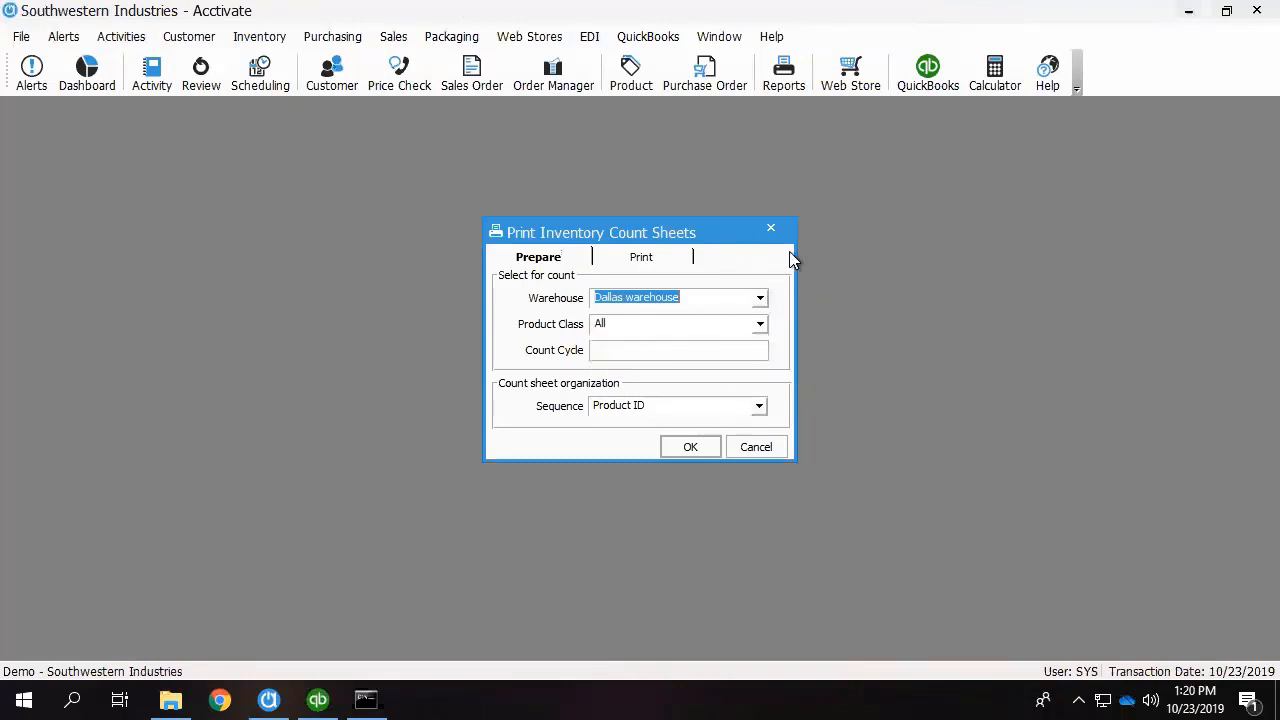
left_click(760, 326)
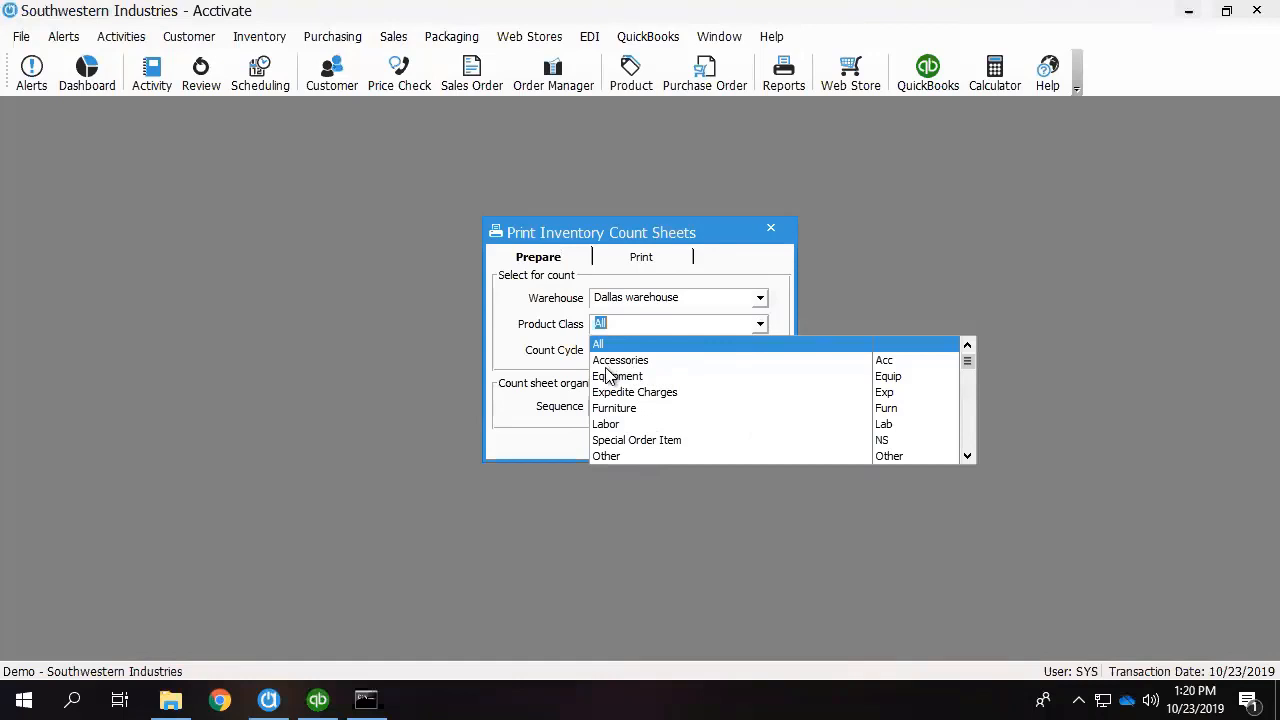
left_click(556, 350)
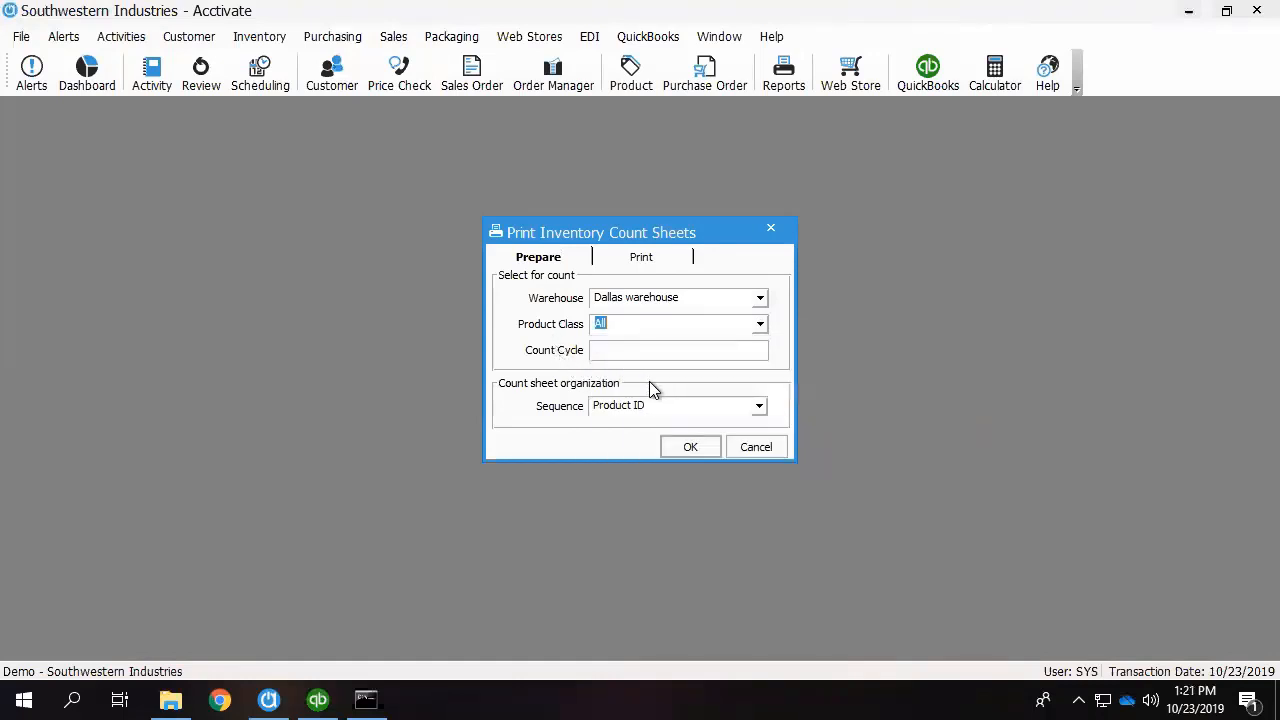
left_click(760, 406)
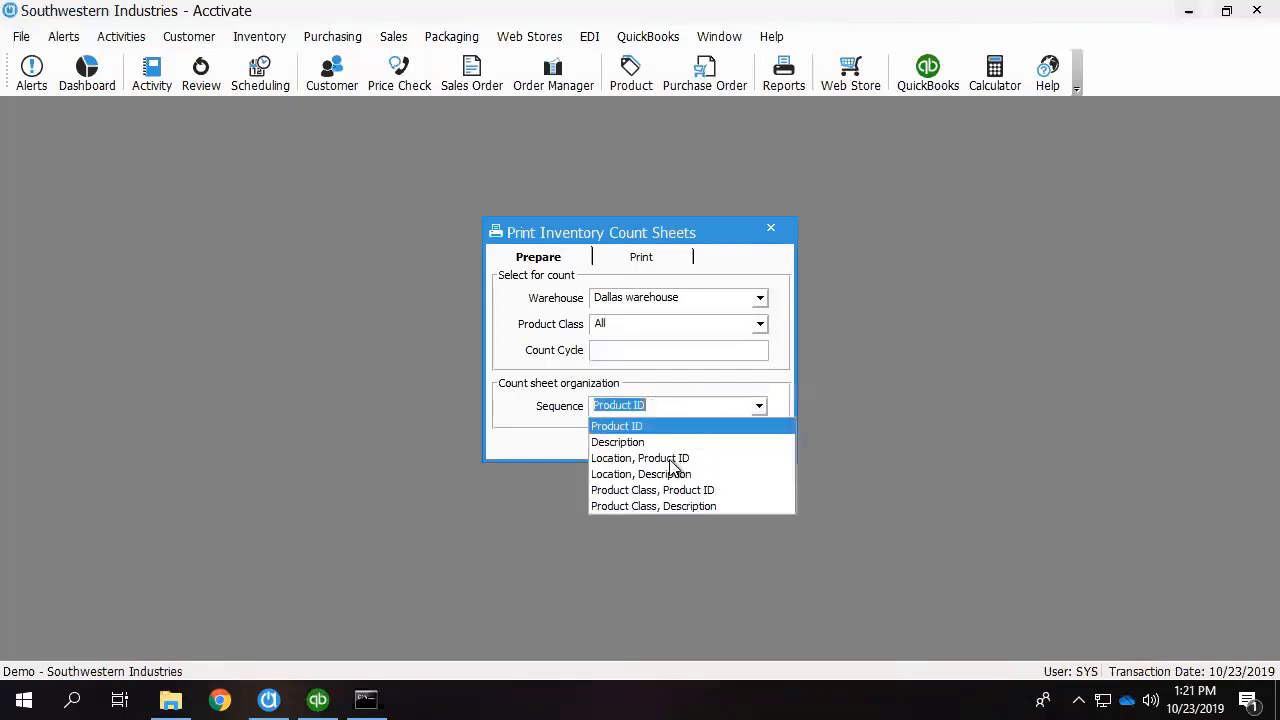
left_click(747, 368)
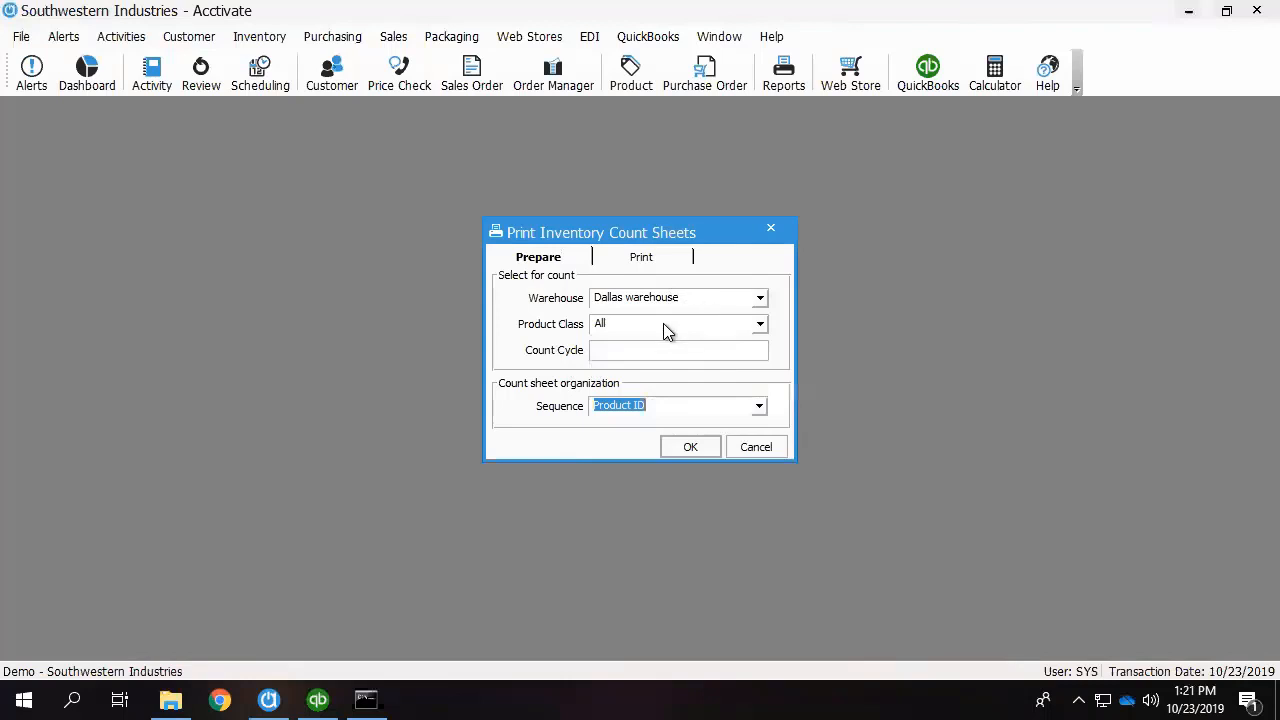
left_click(760, 411)
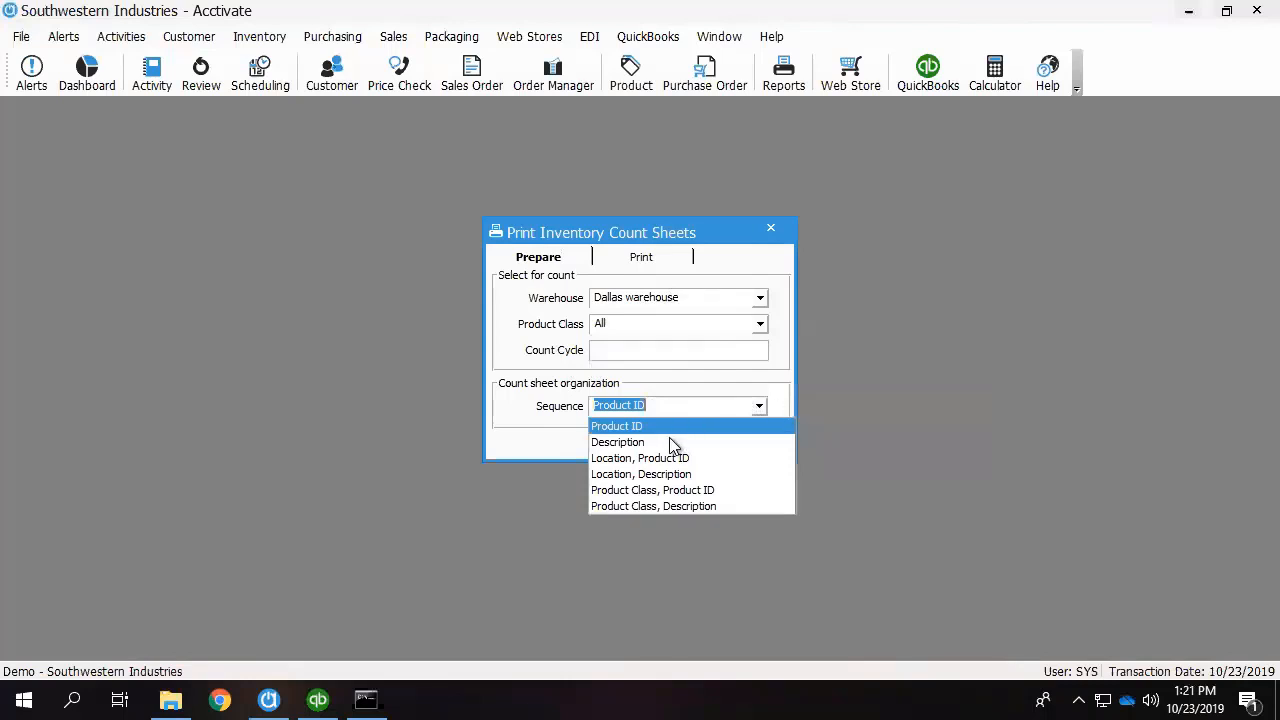
left_click(675, 490)
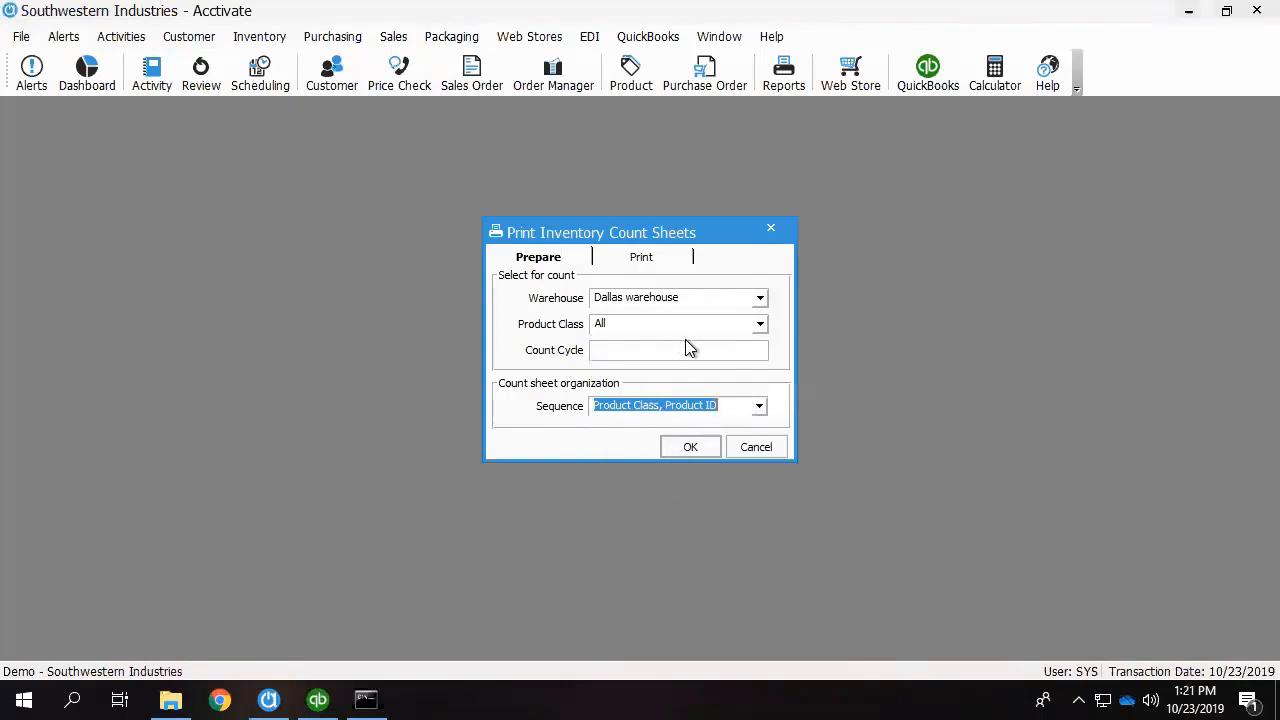
left_click(697, 446)
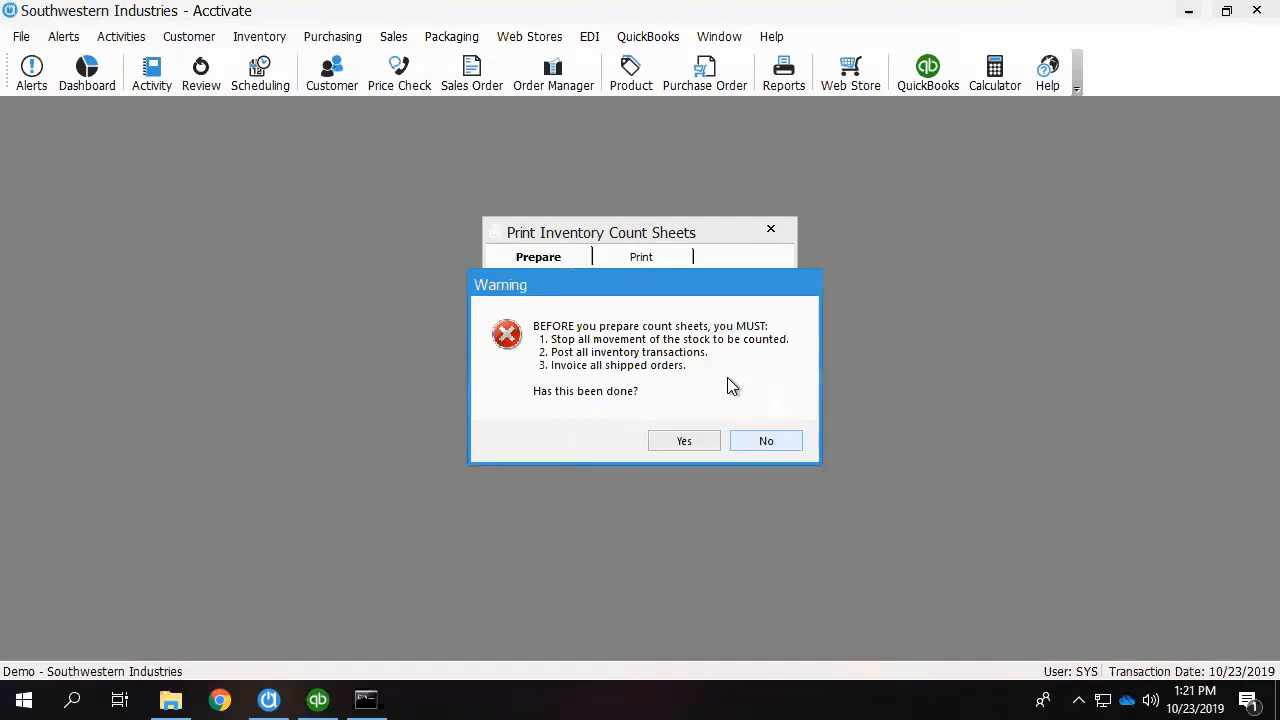
left_click(678, 443)
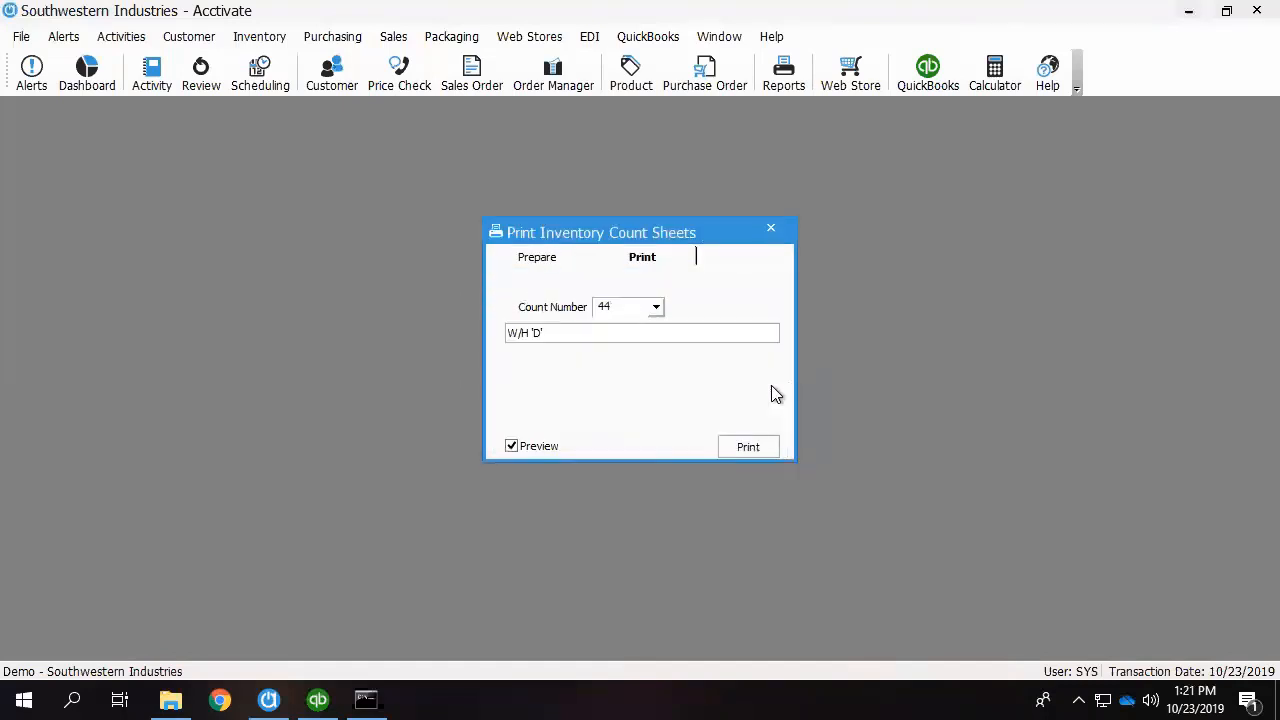
Preview the count sheets for count number 44, look through the report and close it.
double_click(606, 306)
left_click(773, 451)
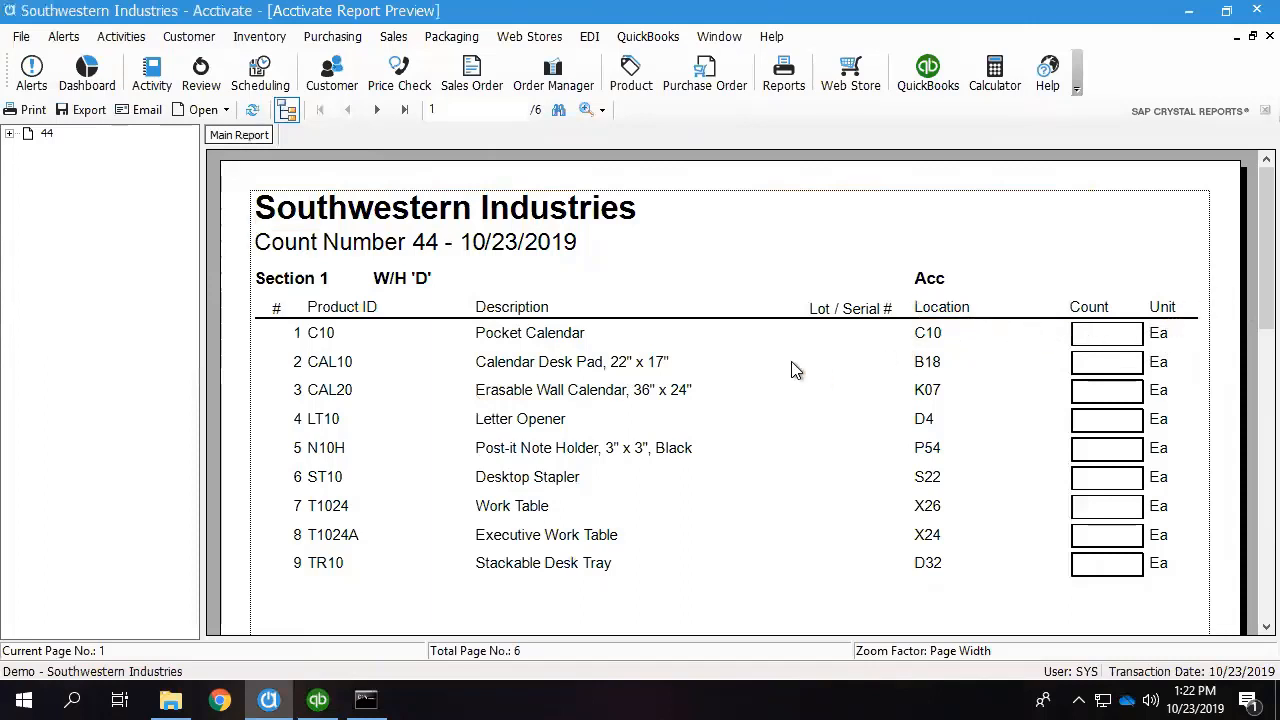
scroll(1011, 363, "down", 3)
scroll(1011, 366, "up", 3)
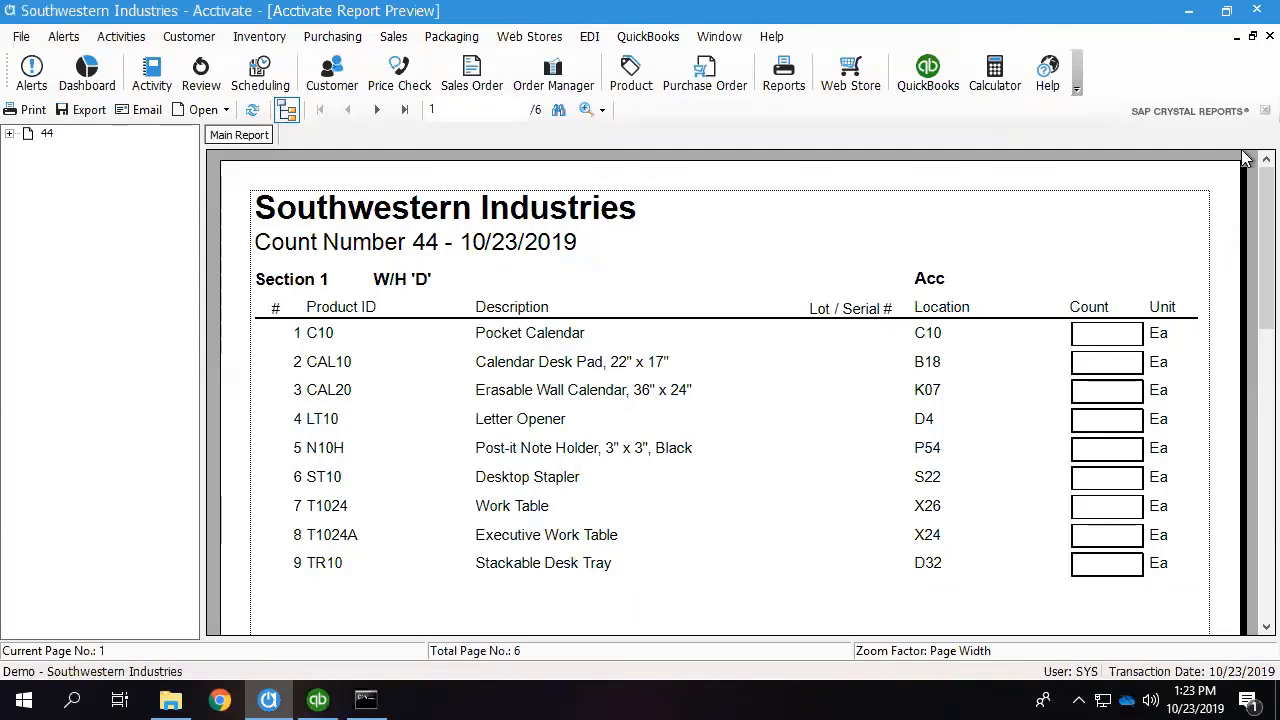
left_click(1269, 35)
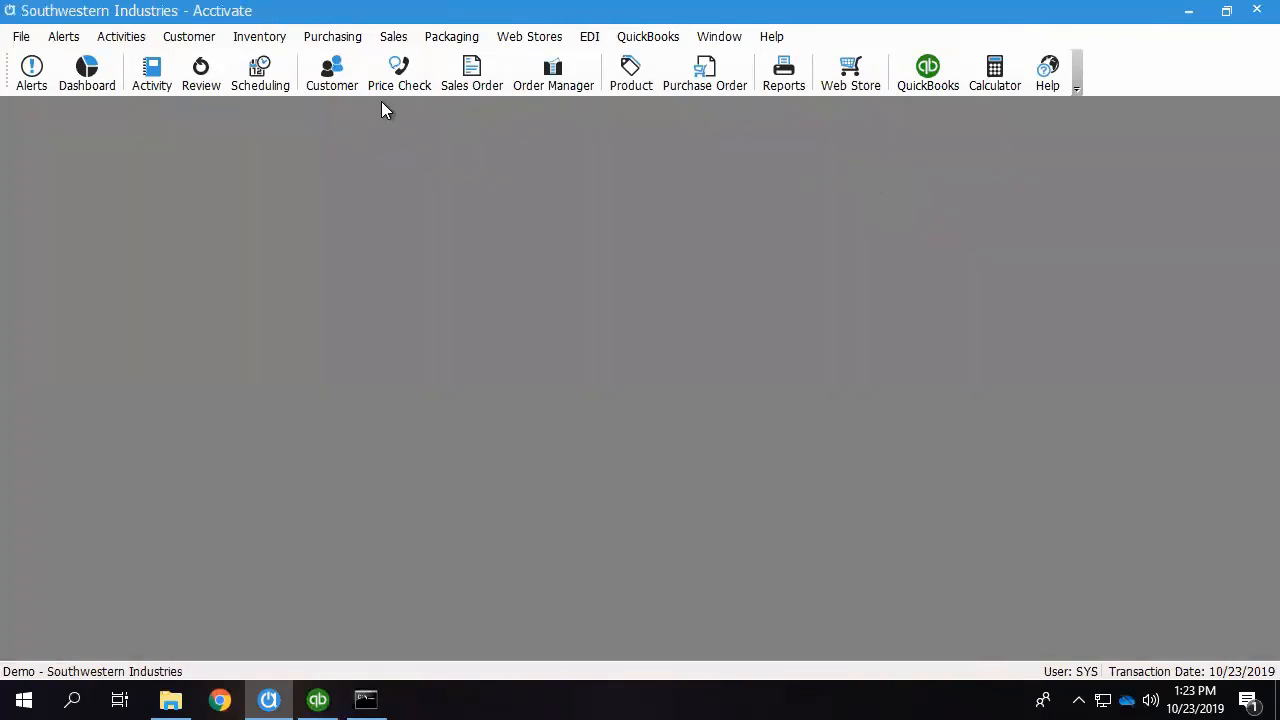
Open the inventory count entry window for count sheet 44 and move it higher in the workspace.
left_click(262, 38)
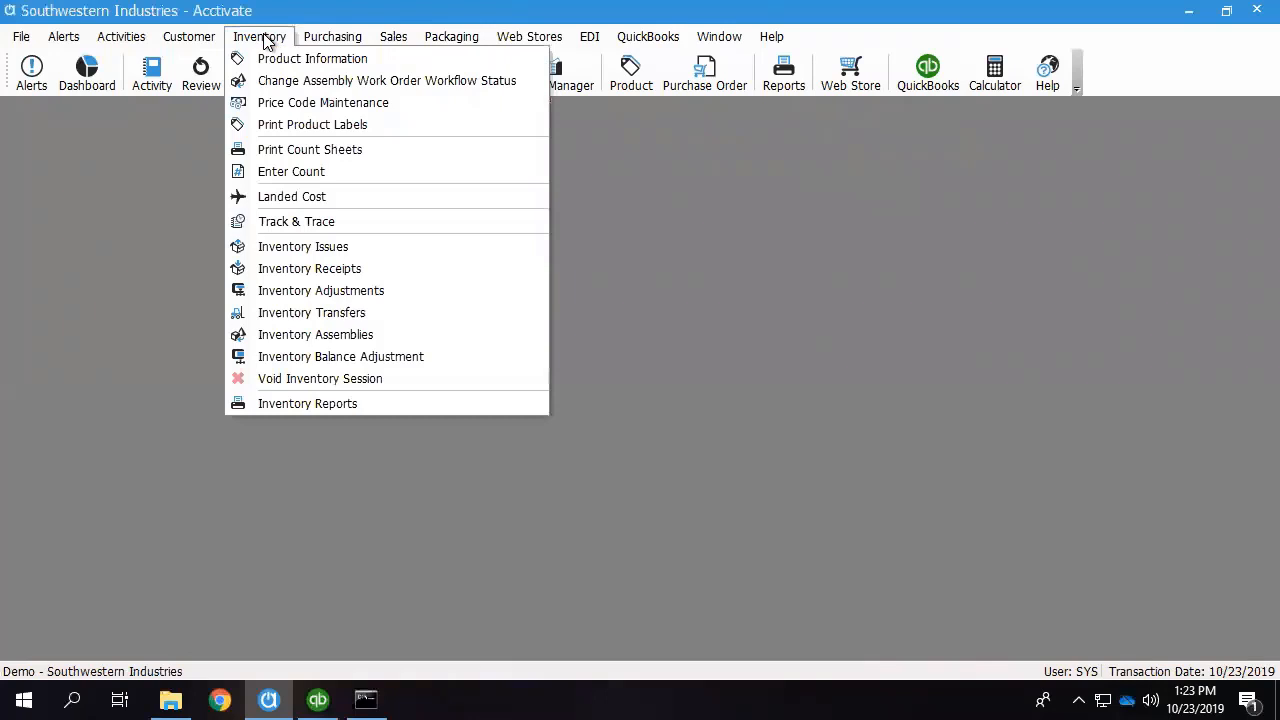
left_click(291, 173)
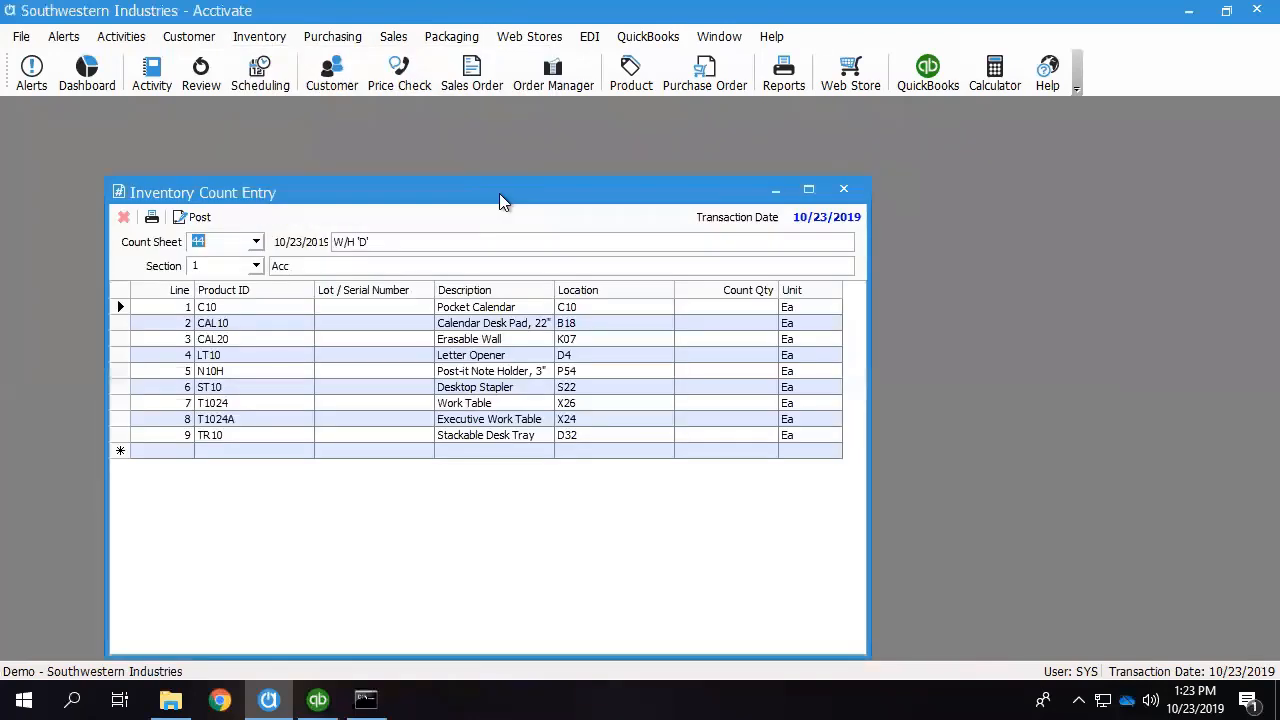
left_click_drag(499, 193, 513, 150)
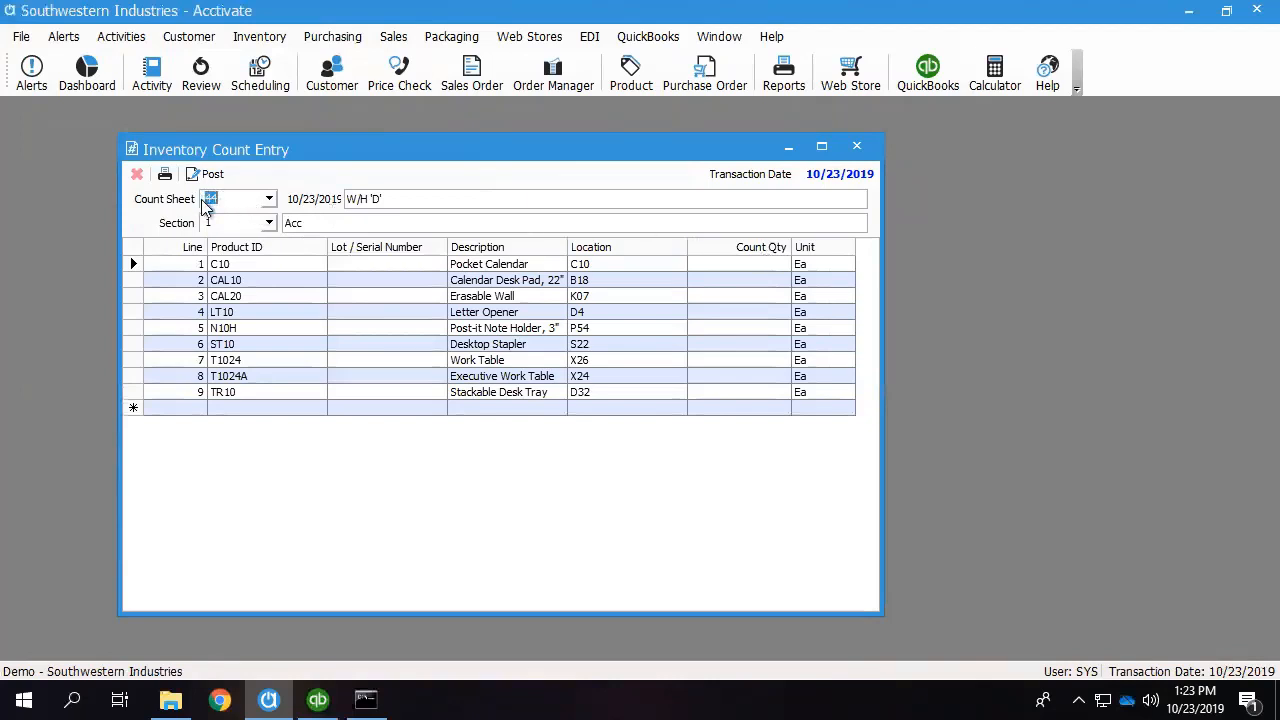
Enter the section 1 count quantities for the first four products: C10 100, CAL10 52, CAL20 47 and LT10 15.
left_click(752, 264)
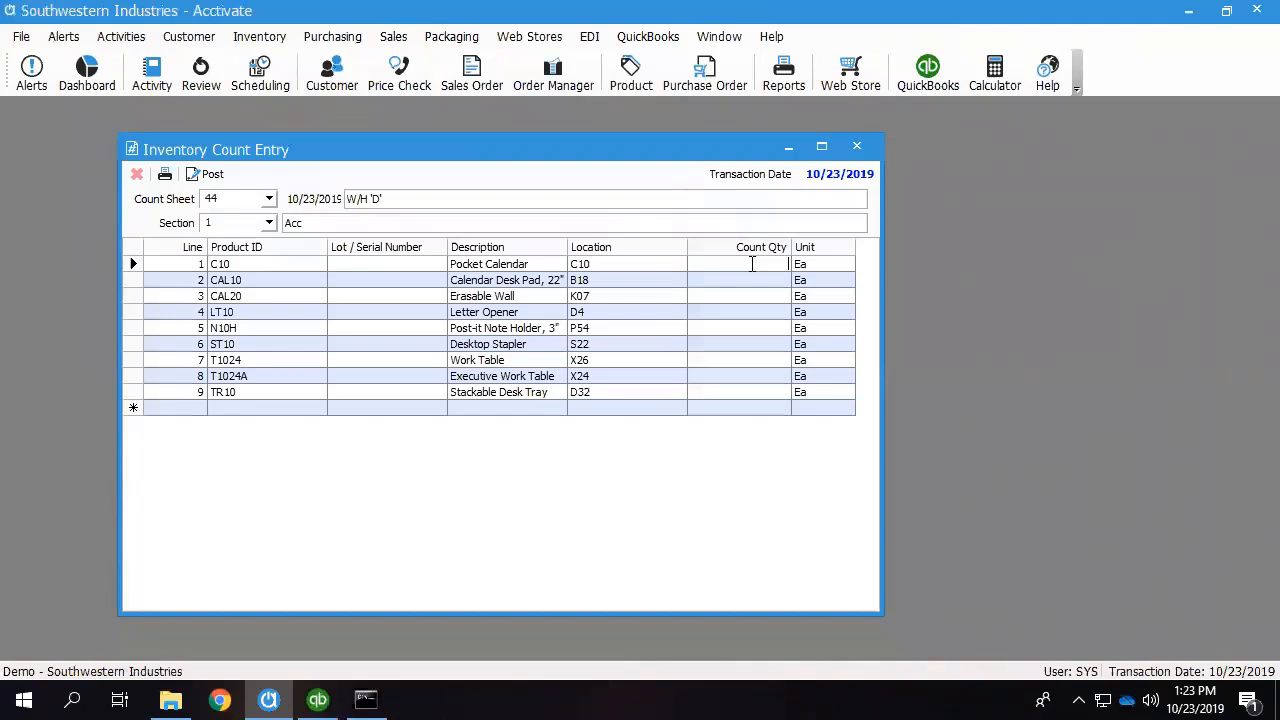
type("1000")
key("BackSpace")
left_click(783, 276)
type("52")
key("Return")
type("47")
key("Return")
type("15")
key("Return")
Enter the remaining section 1 count quantities: N10H 25, ST10 3, T1024 0, T1024A 10 and TR10 89.
type("25")
key("Return")
type("3")
key("Return")
type("0")
key("Return")
type("10")
key("Return")
type("89")
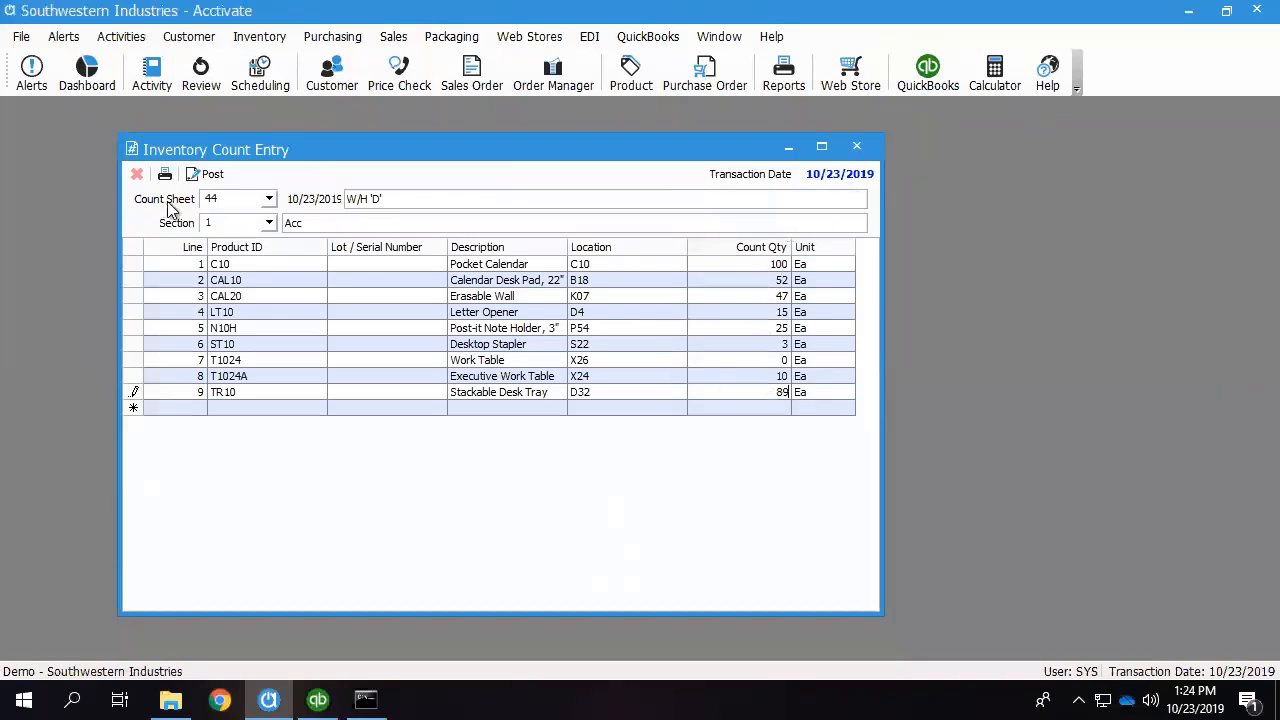
View the section 2 equipment lines of the count sheet and return to section 1.
left_click(269, 223)
left_click(262, 260)
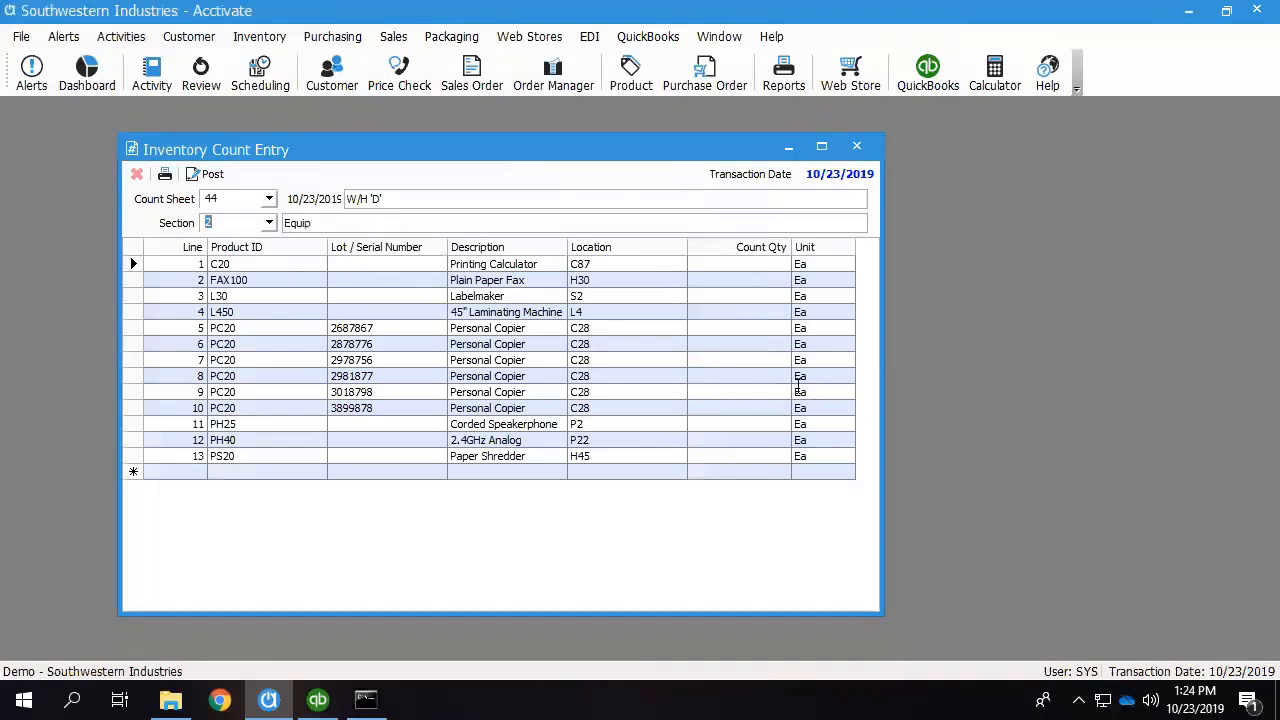
left_click(269, 223)
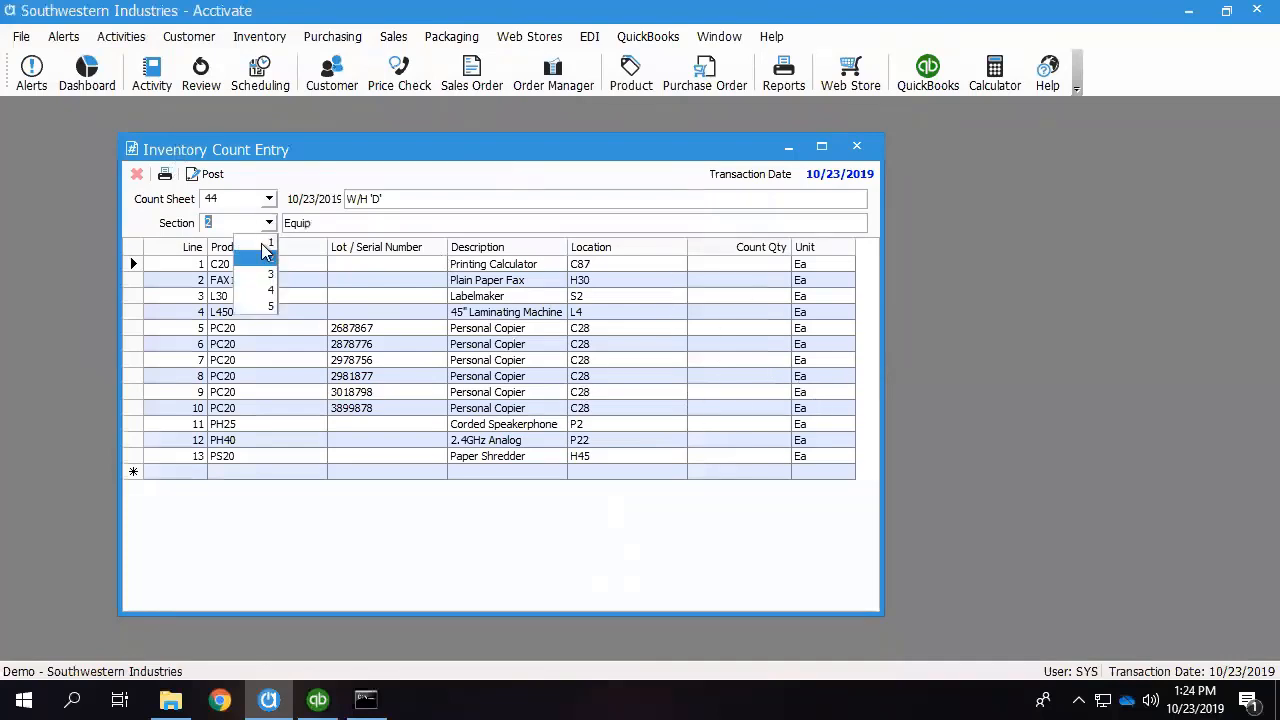
left_click(265, 260)
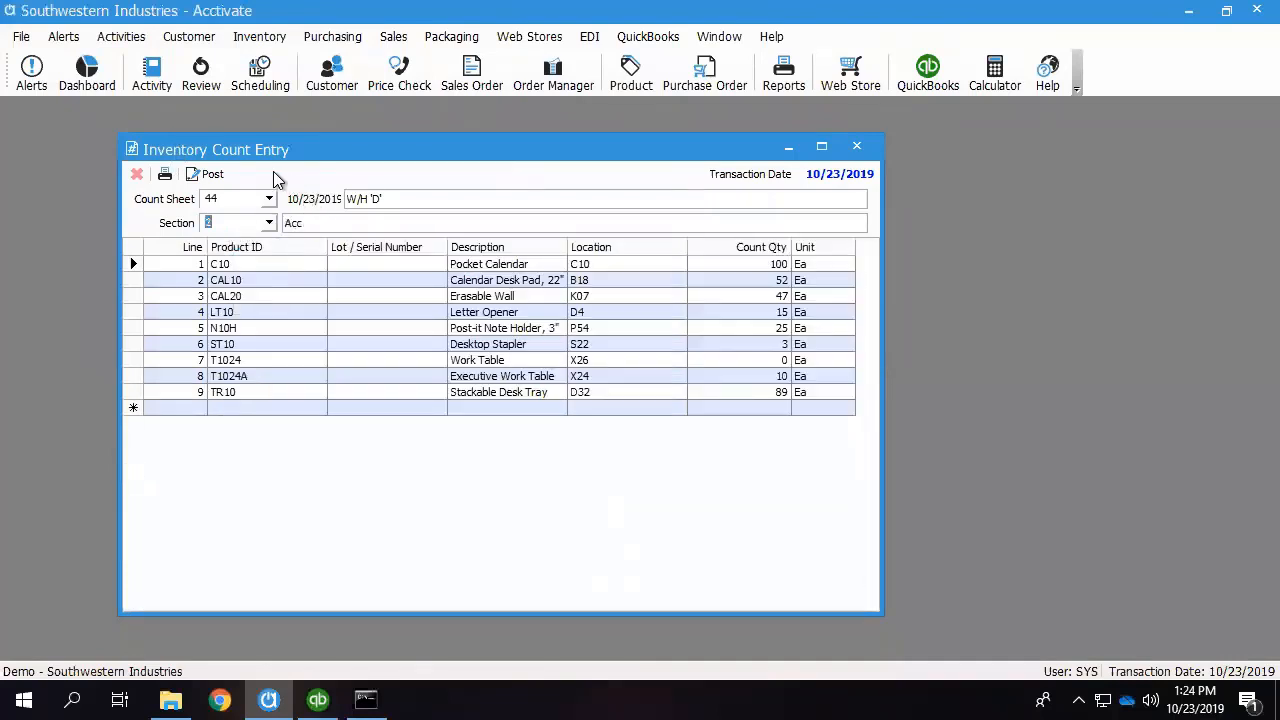
Post the entered counts for count sheet 44 without counting the remaining products.
left_click(208, 176)
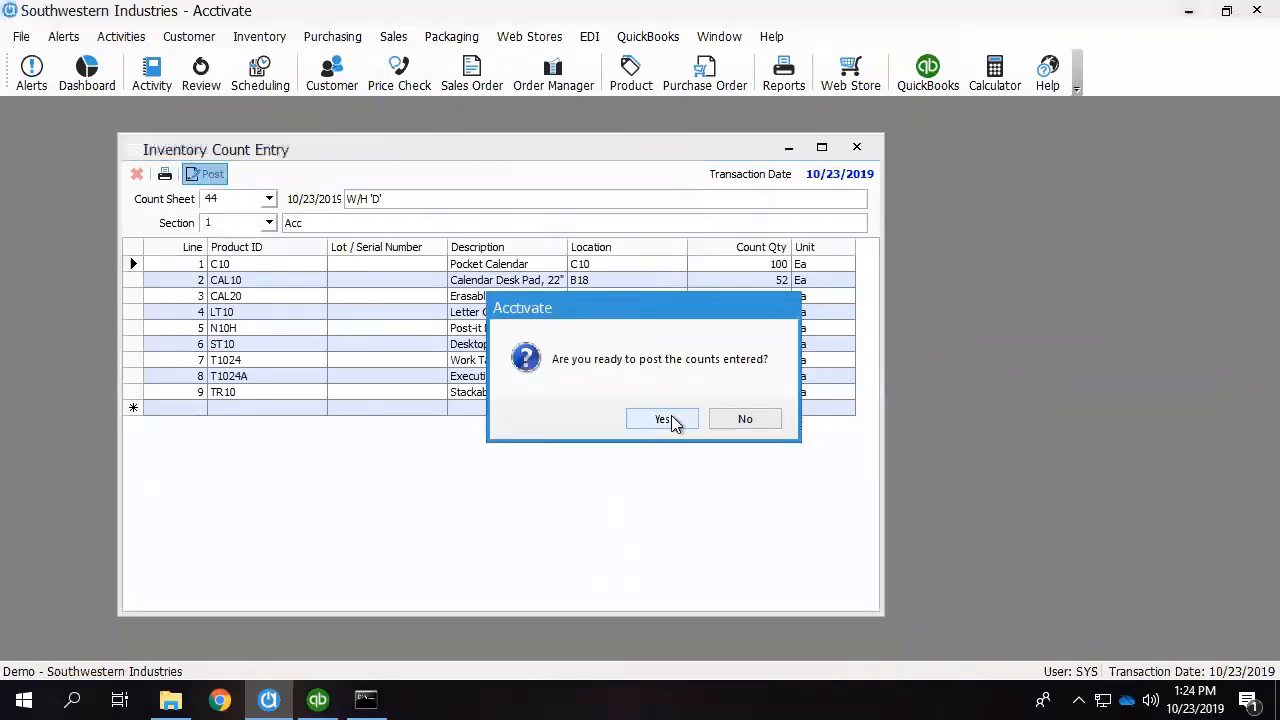
left_click(663, 420)
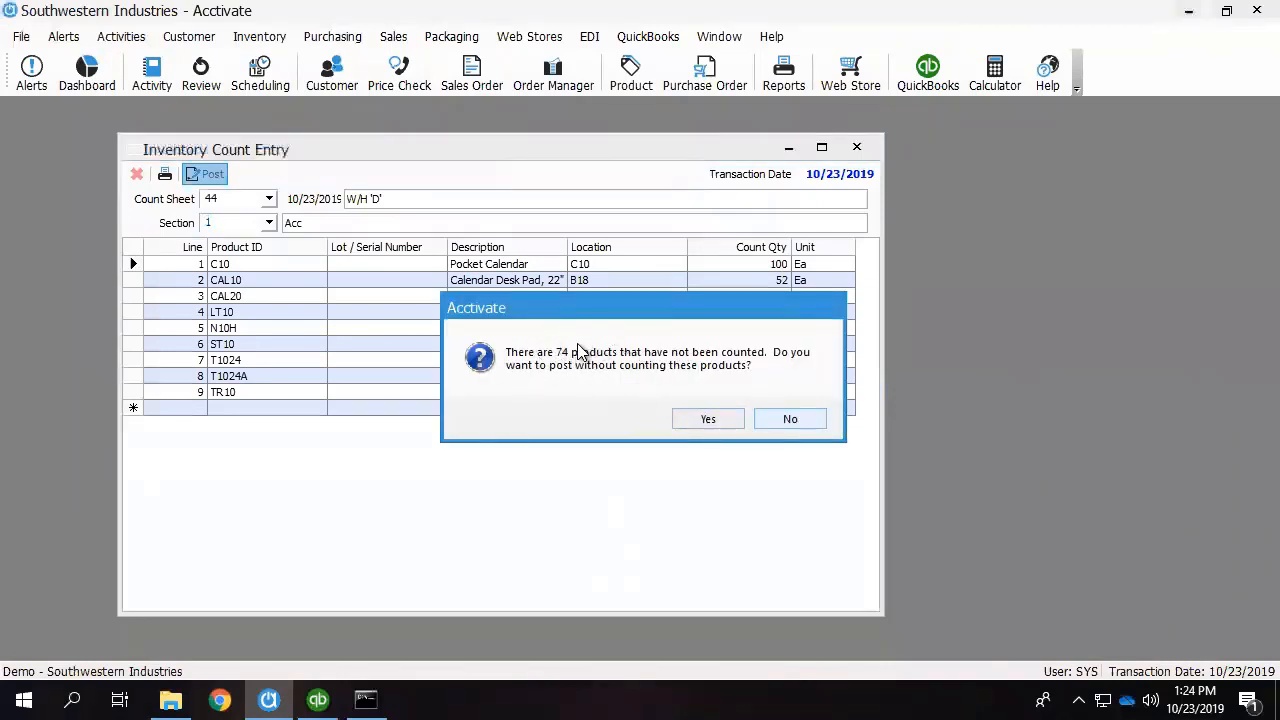
left_click(708, 421)
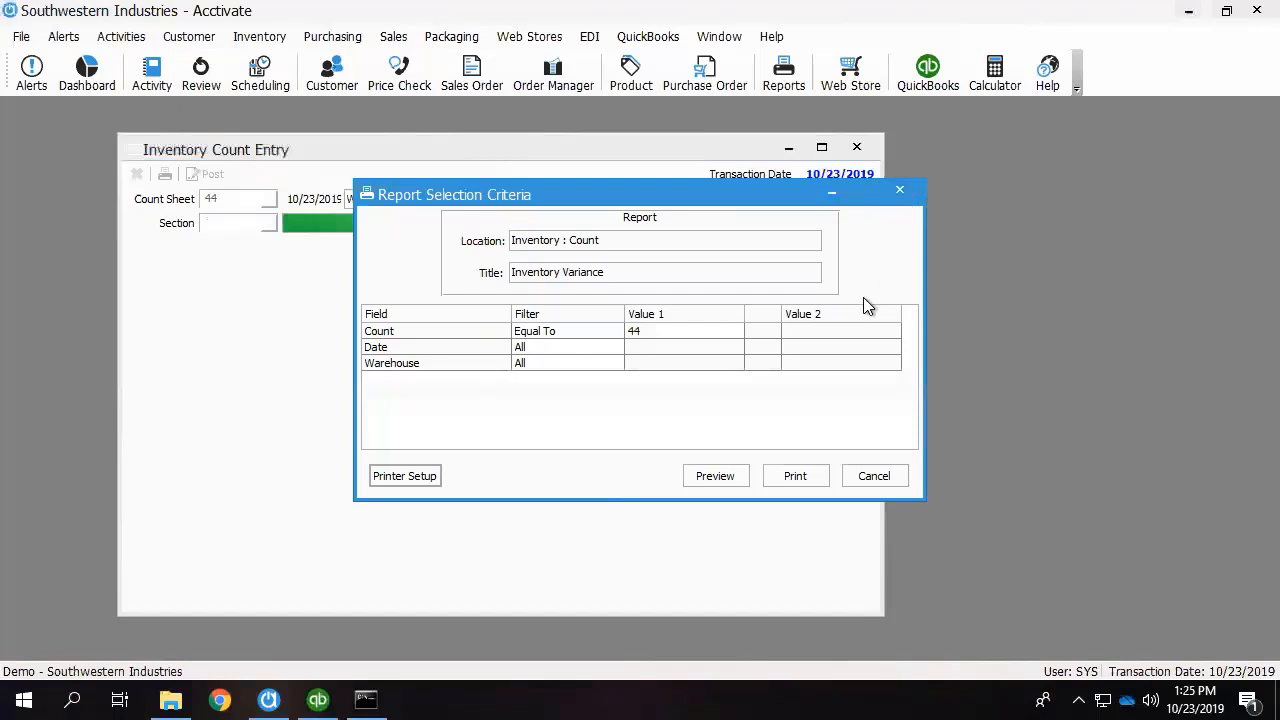
Preview the Inventory Variance report for count 44 and examine the on-hand, count and variance columns and the section 1 variance.
left_click(715, 477)
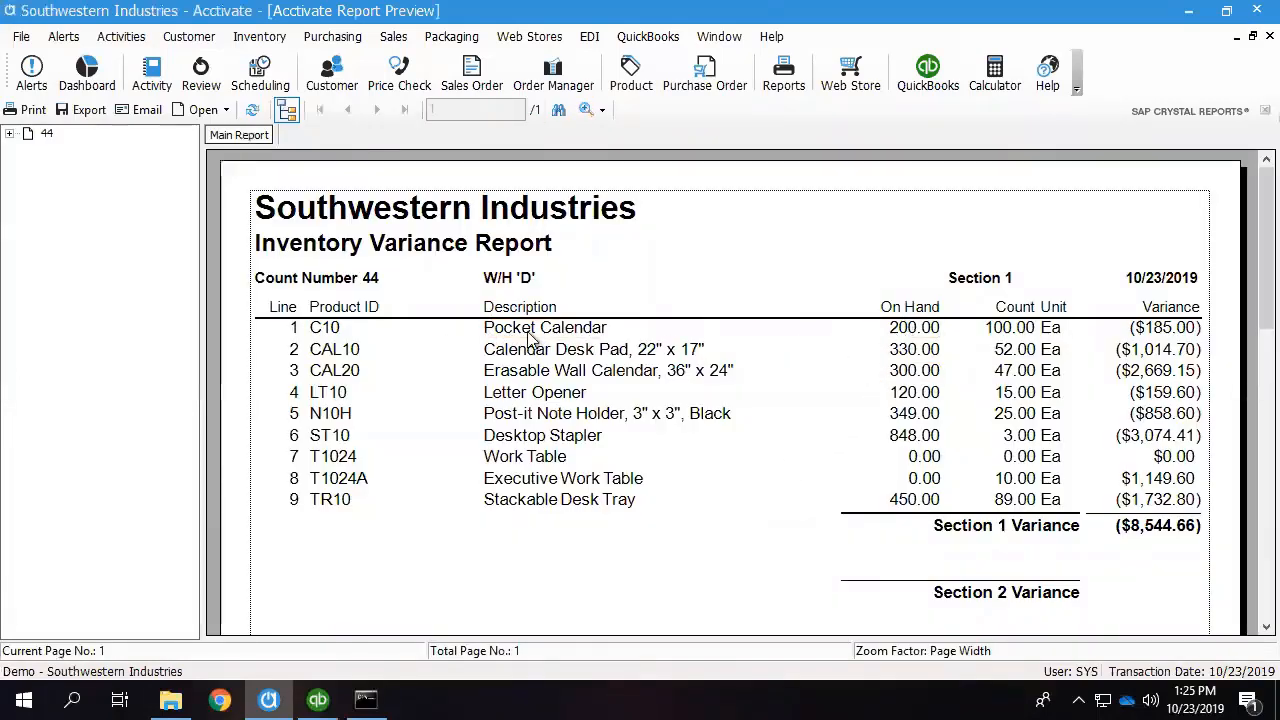
left_click(921, 335)
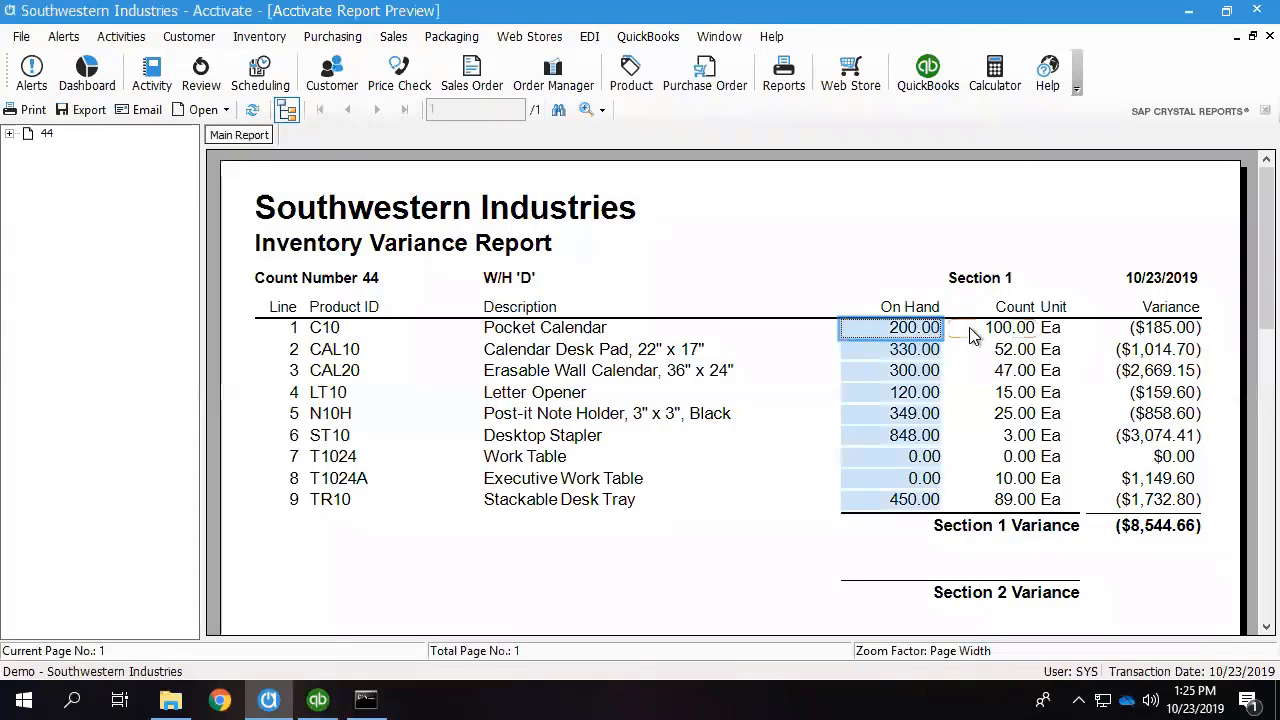
left_click(1030, 340)
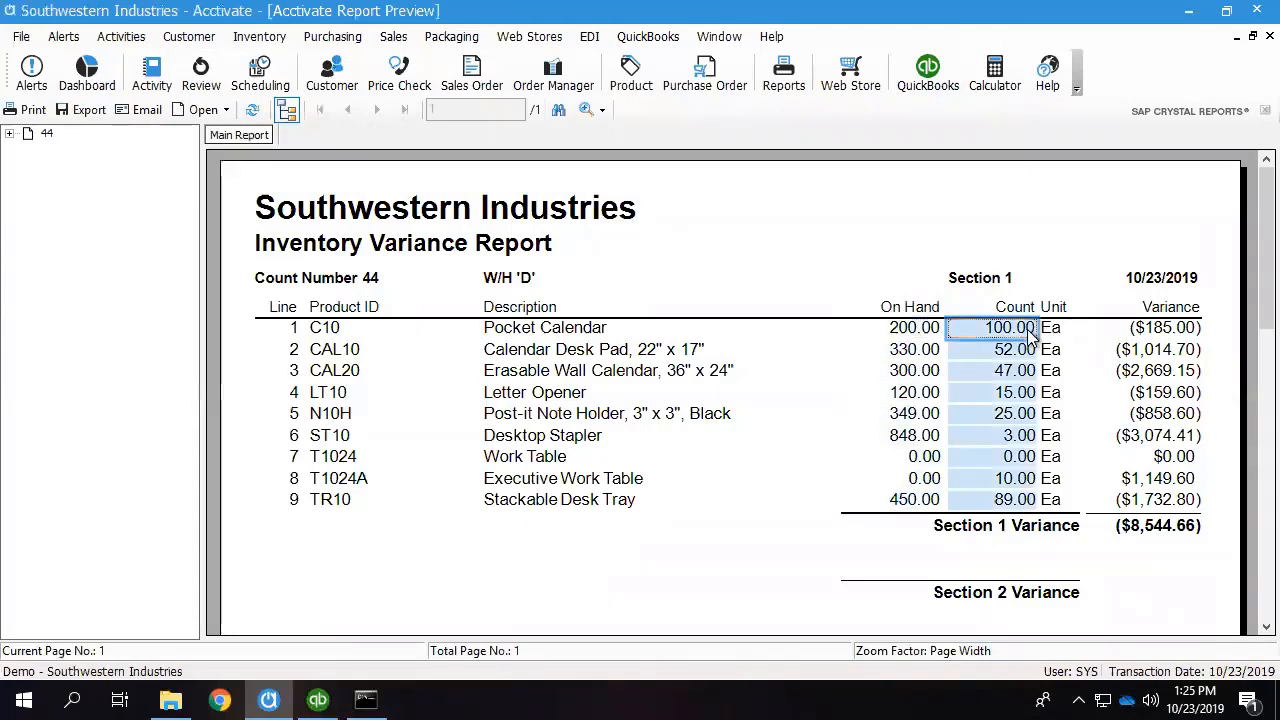
left_click(1145, 338)
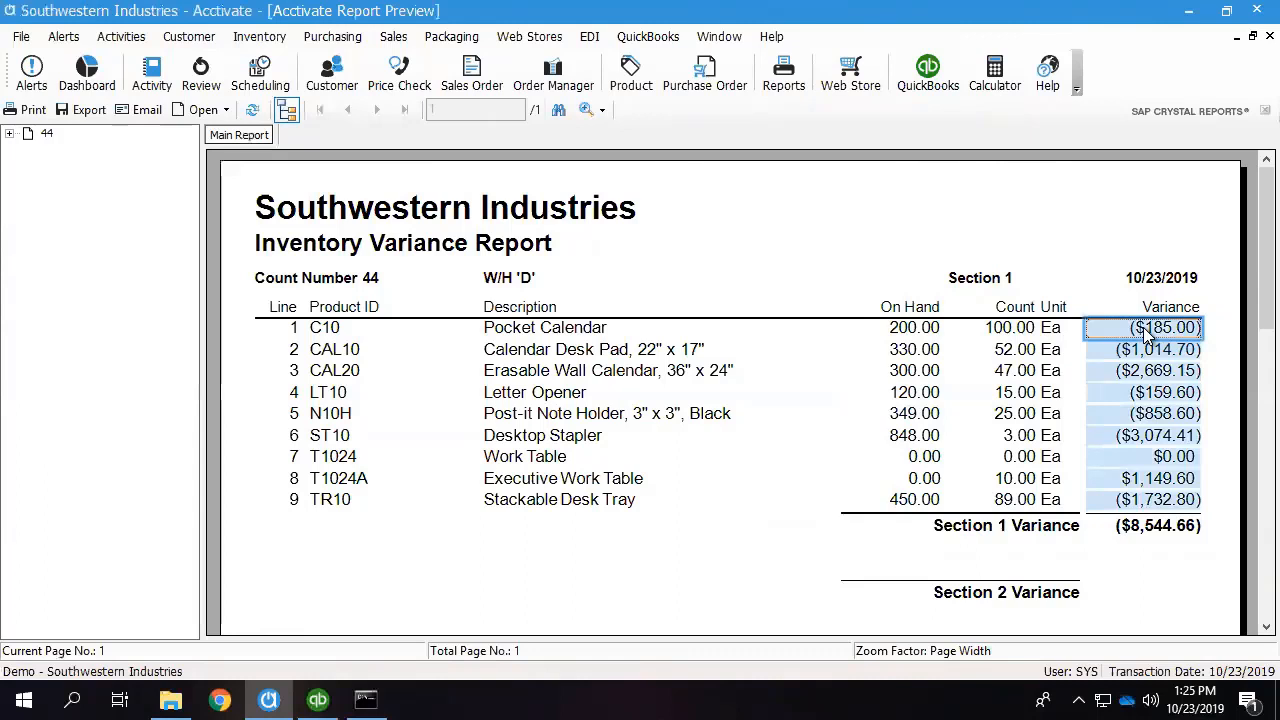
left_click(1135, 535)
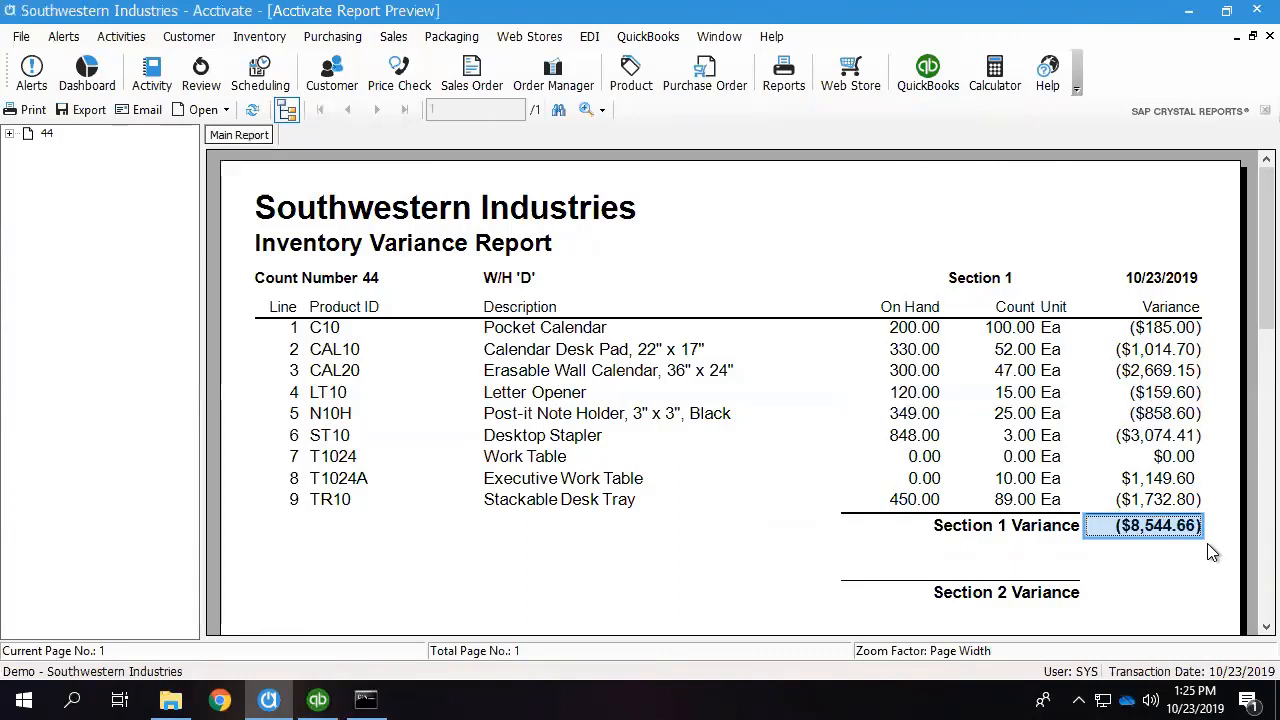
left_click(918, 332)
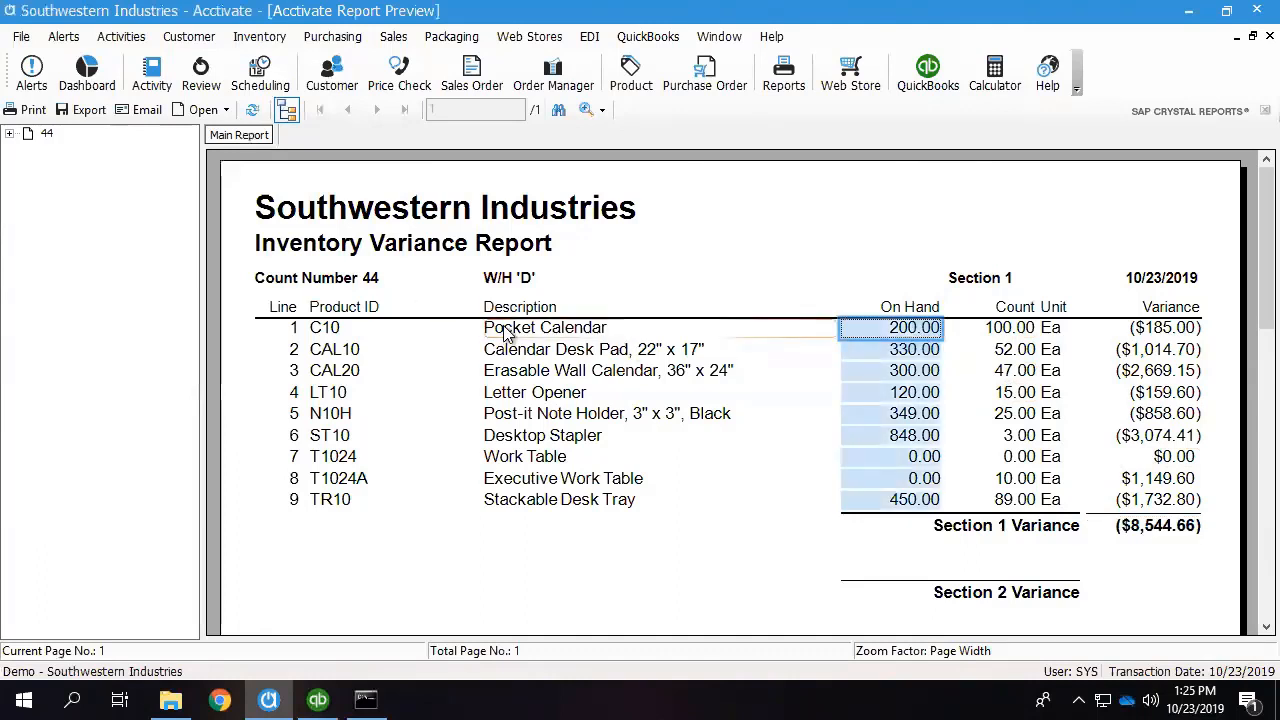
left_click(1015, 336)
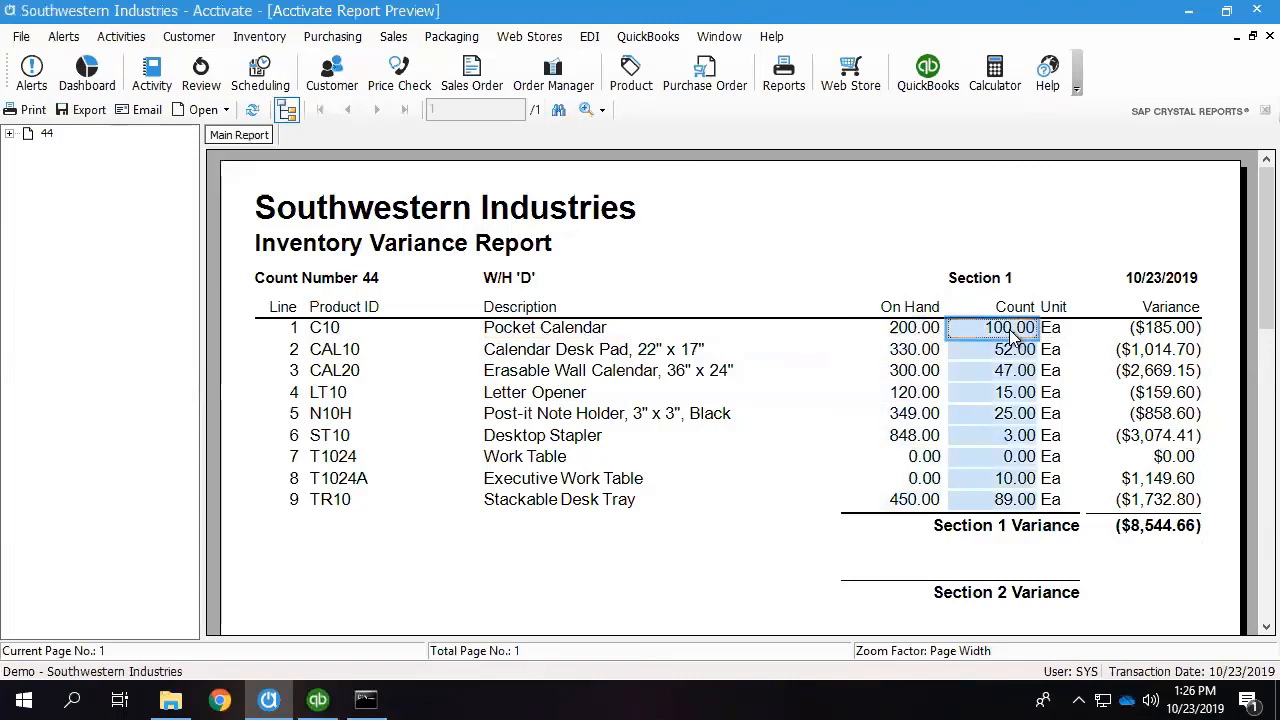
left_click(1176, 340)
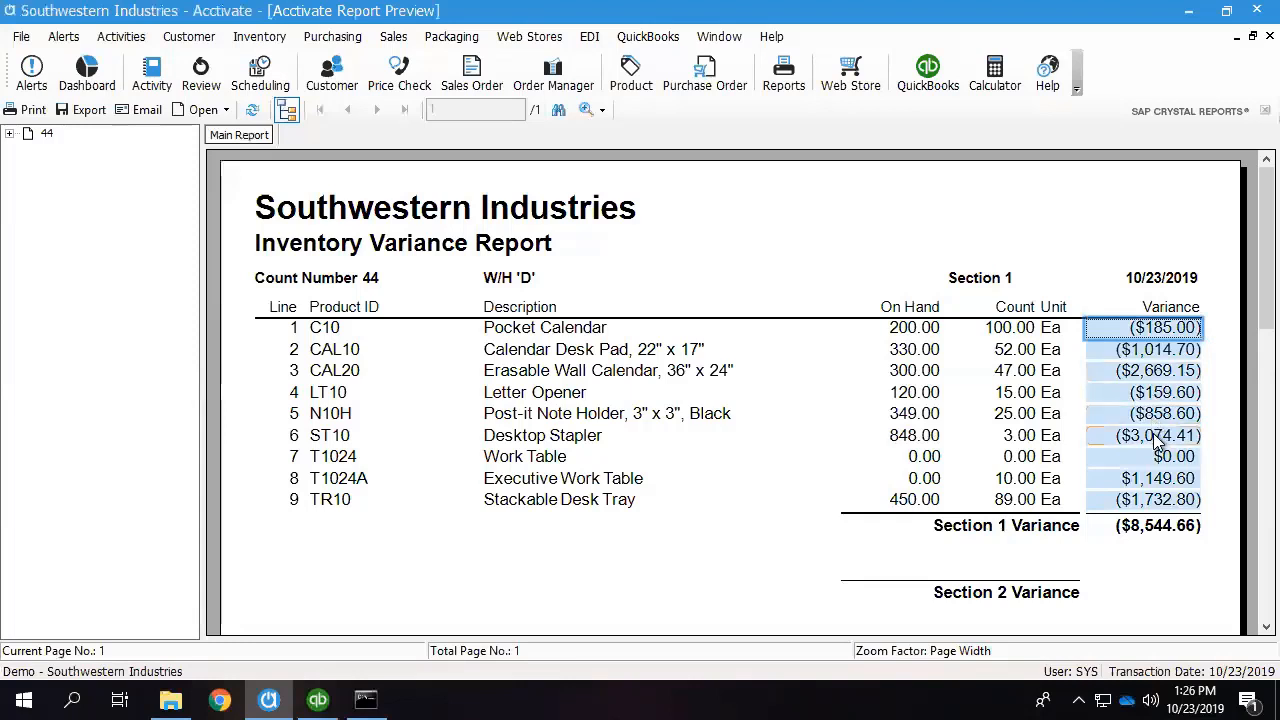
Compare the on-hand, count and variance figures for lines T1024, TR10 and T1024A in the variance report.
left_click(924, 463)
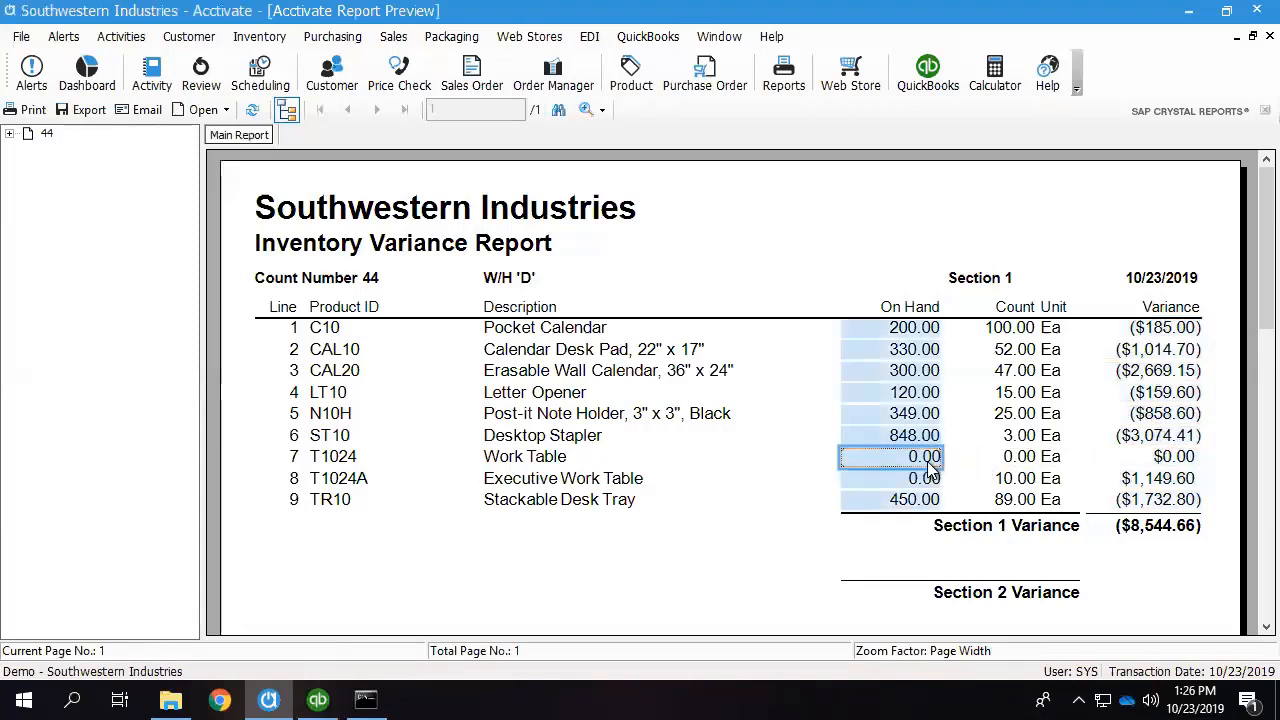
left_click(1030, 460)
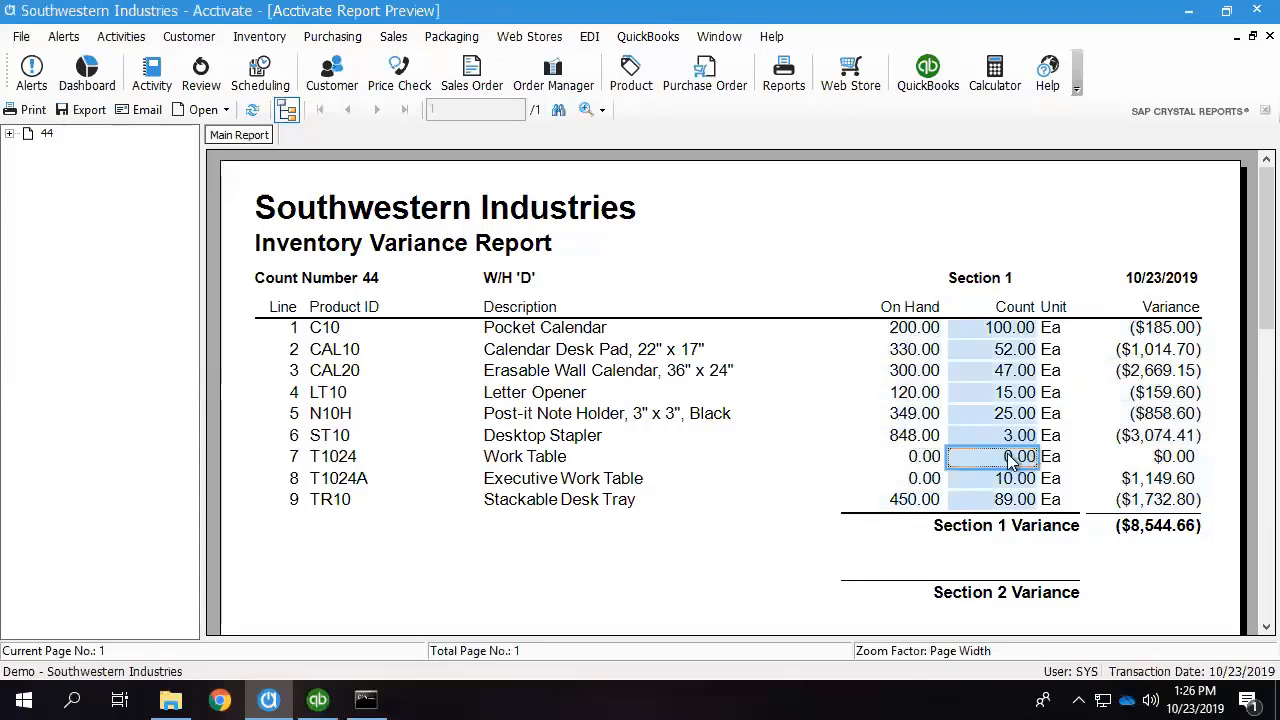
left_click(1185, 463)
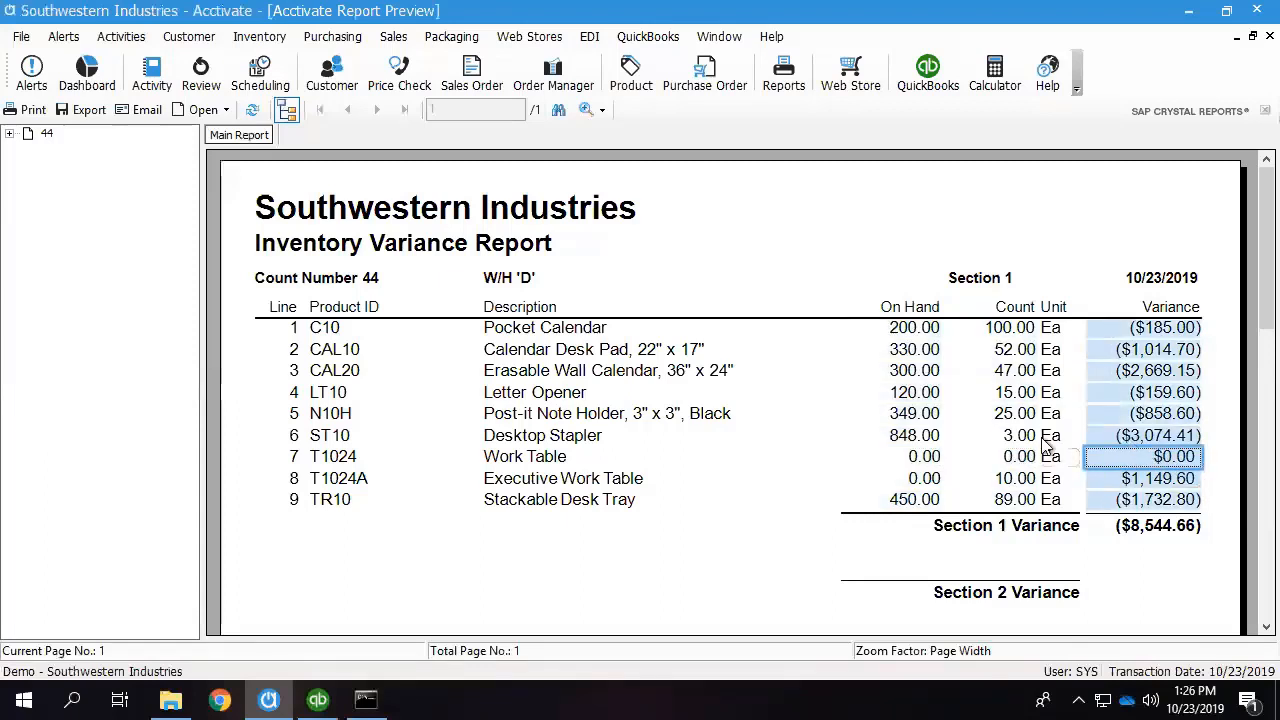
left_click(1005, 500)
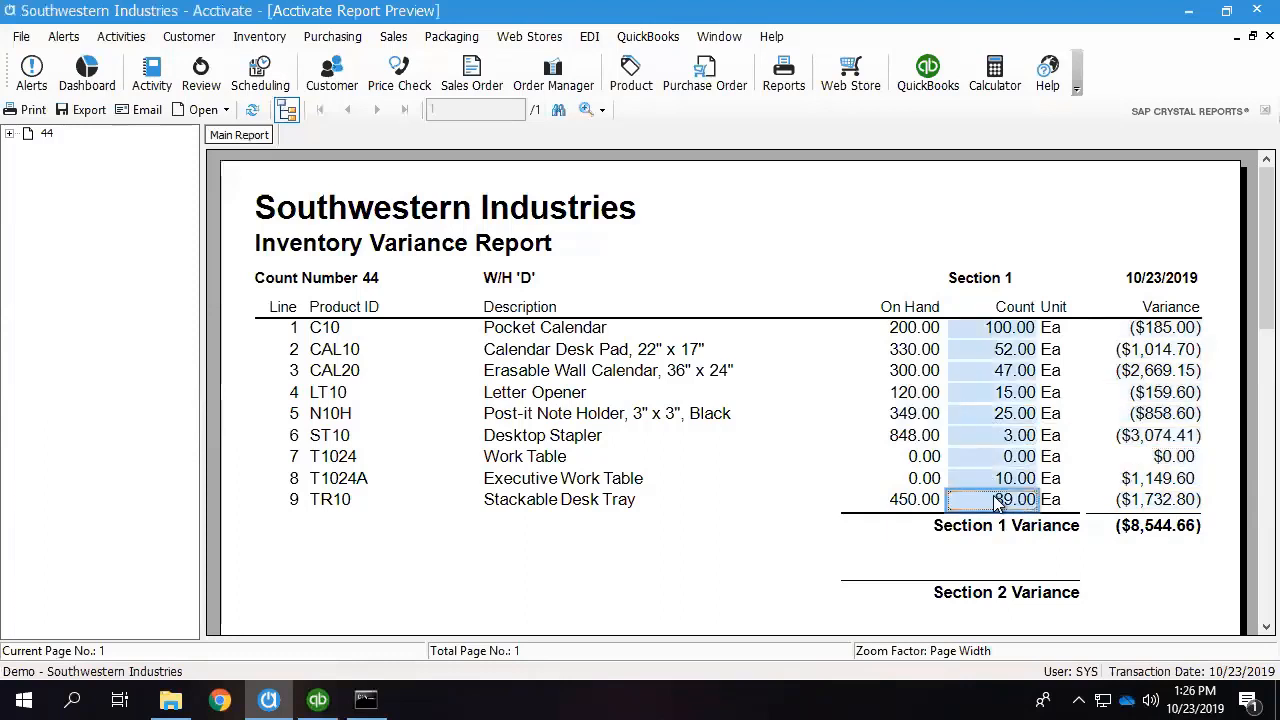
left_click(912, 500)
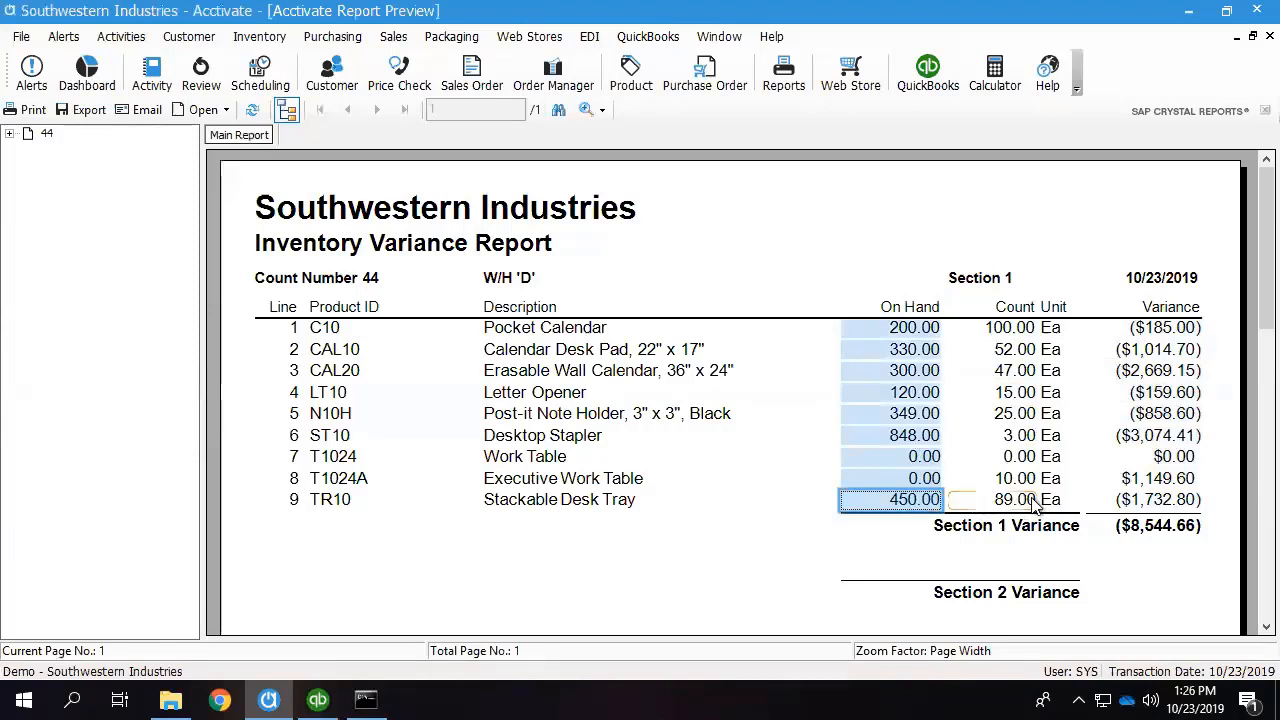
left_click(929, 480)
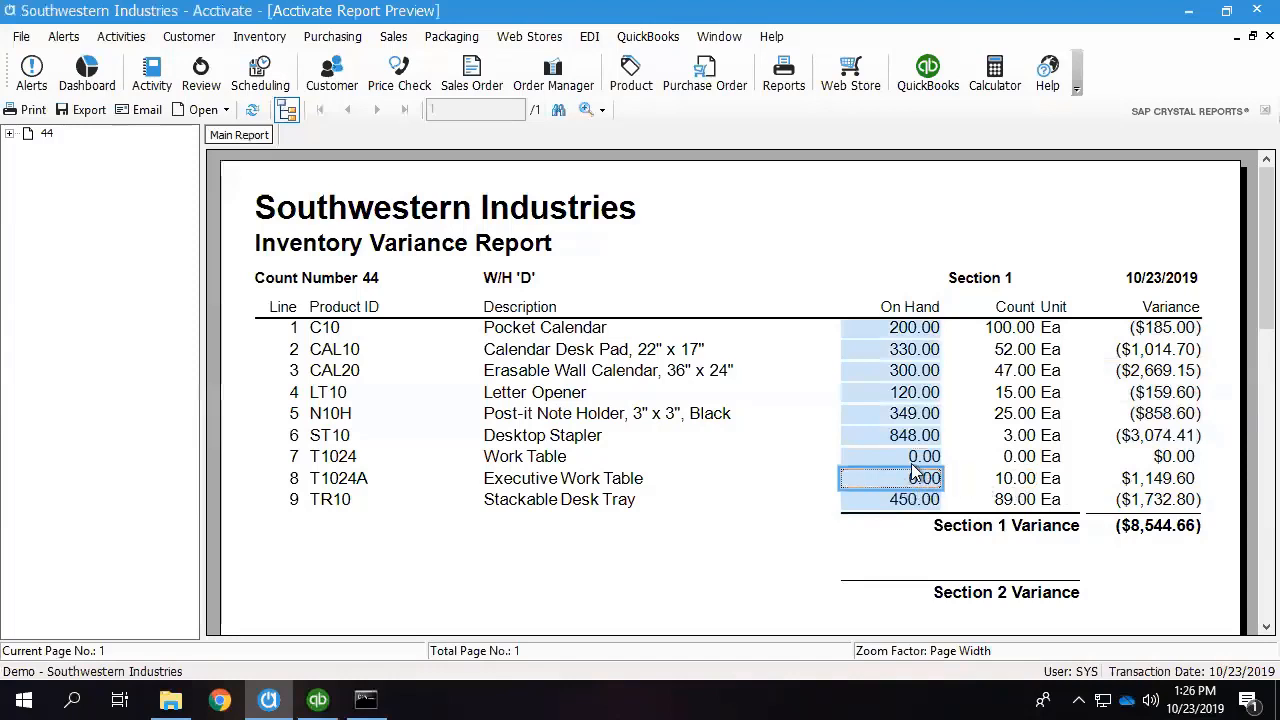
left_click(1030, 485)
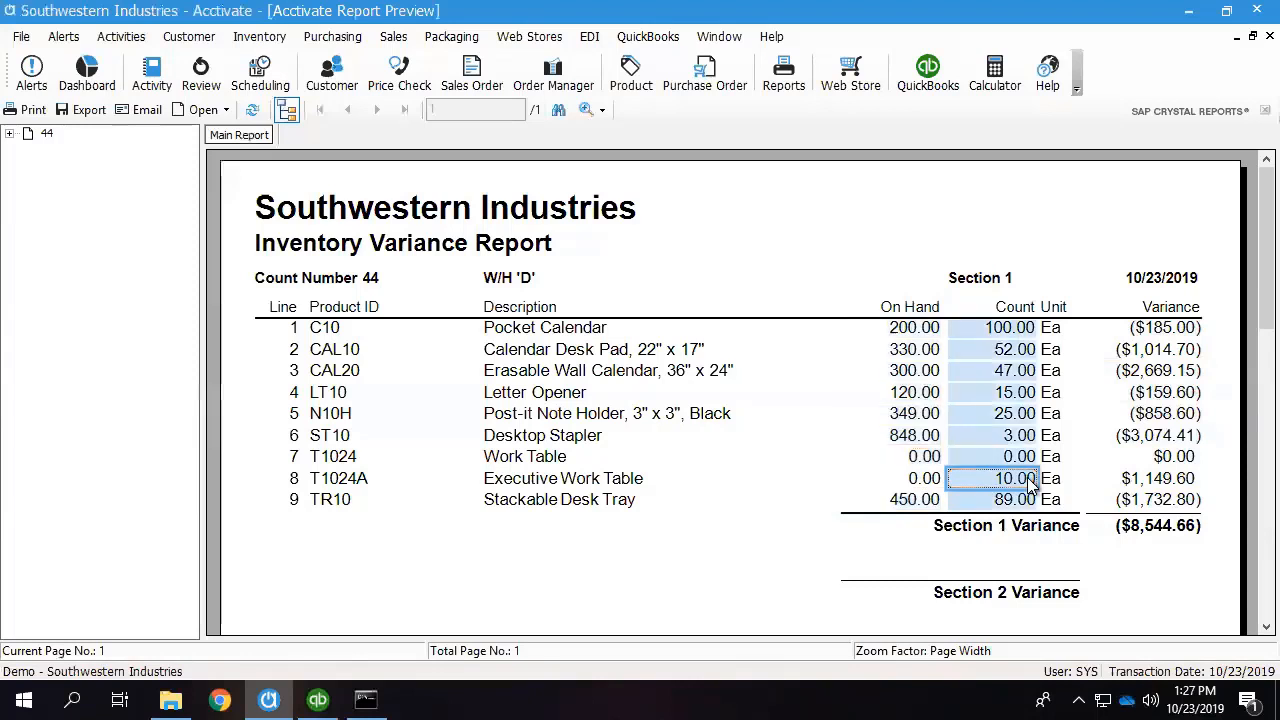
left_click(1185, 482)
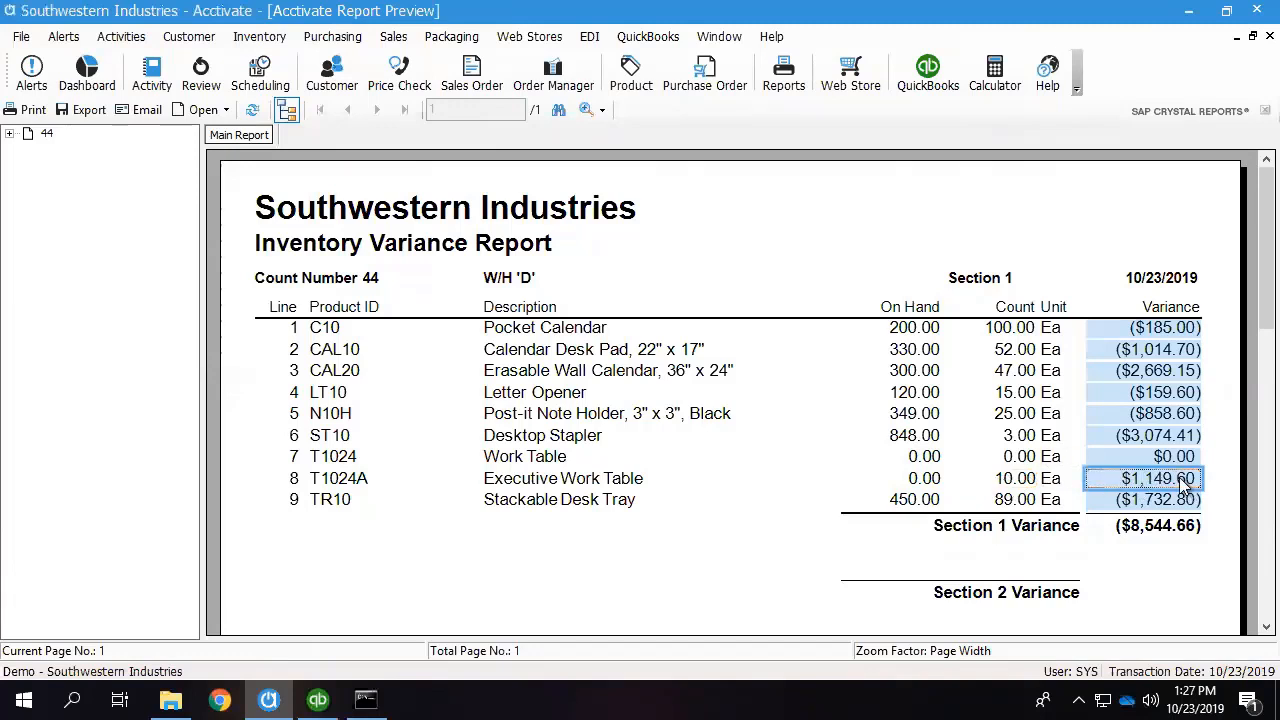
left_click(1226, 482)
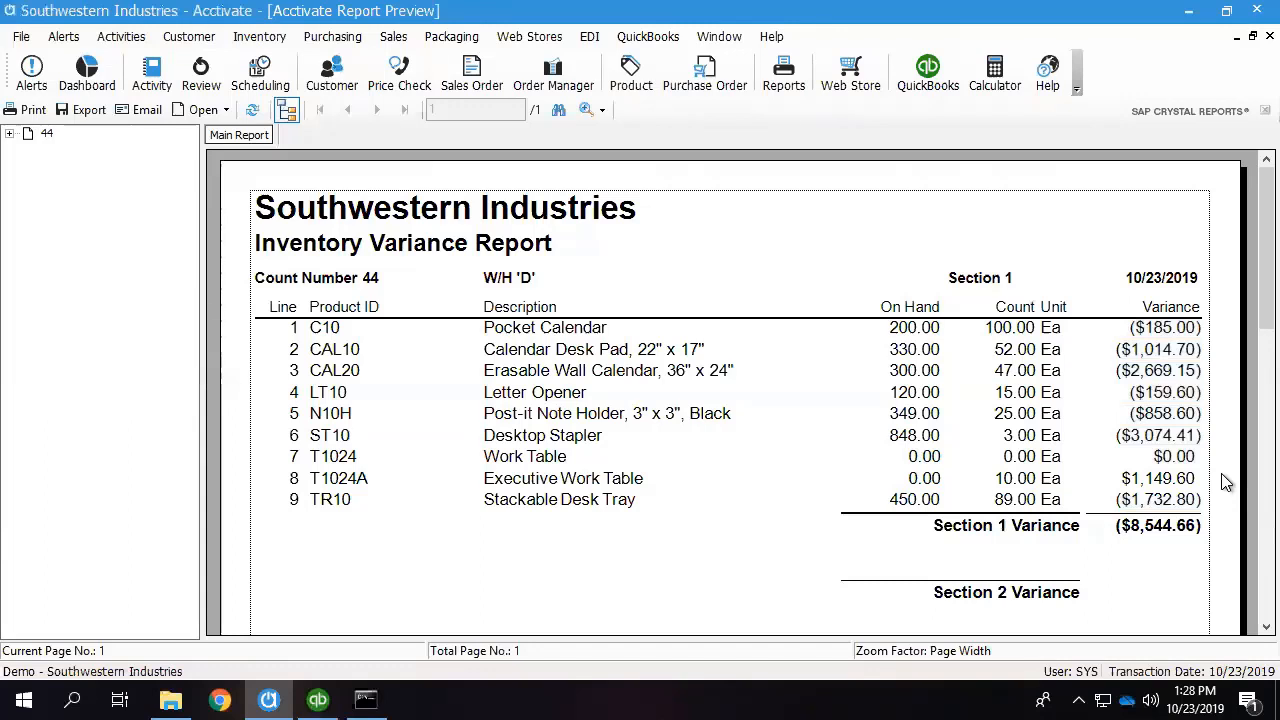
Close the variance report preview and the Inventory Count Entry window.
left_click(1270, 36)
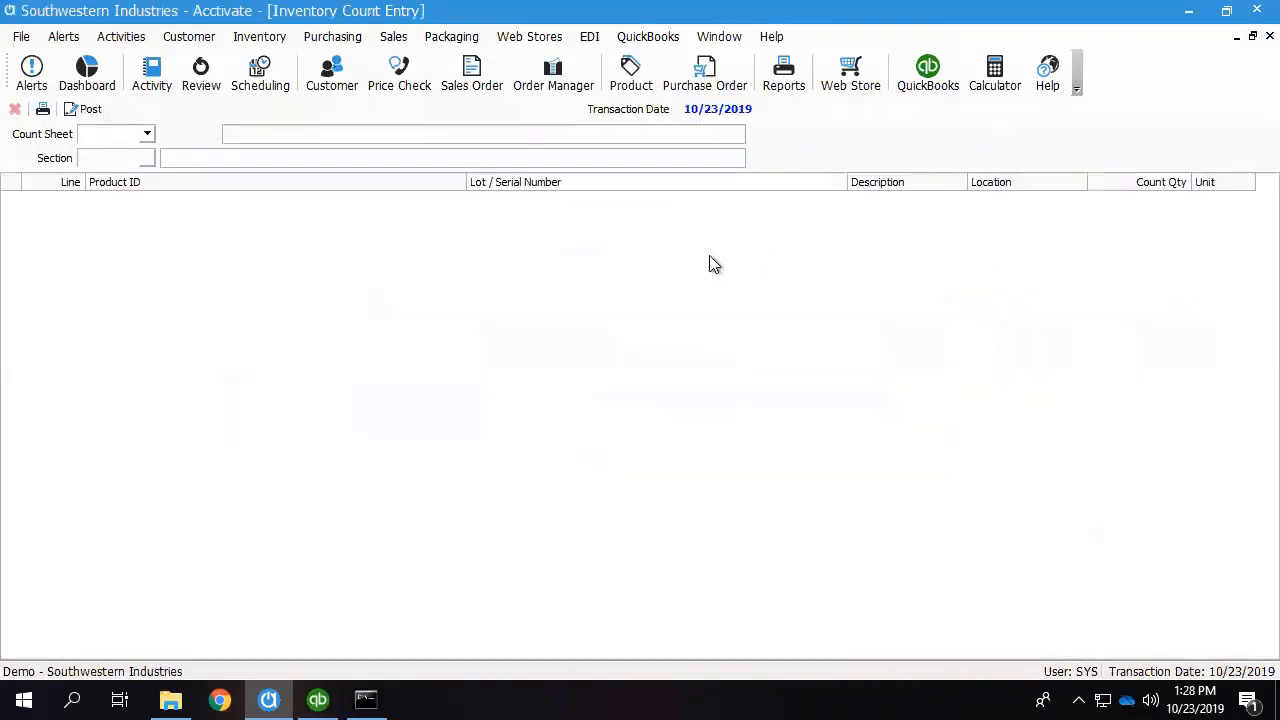
left_click(1253, 36)
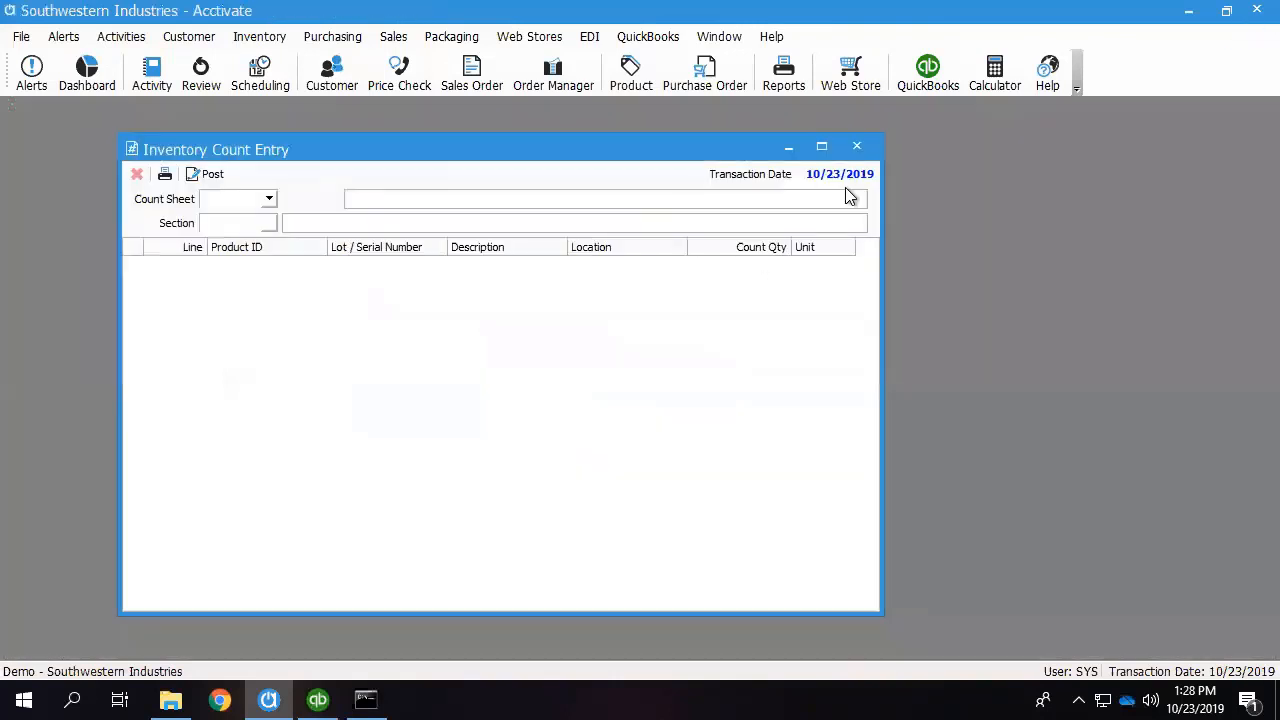
left_click(859, 146)
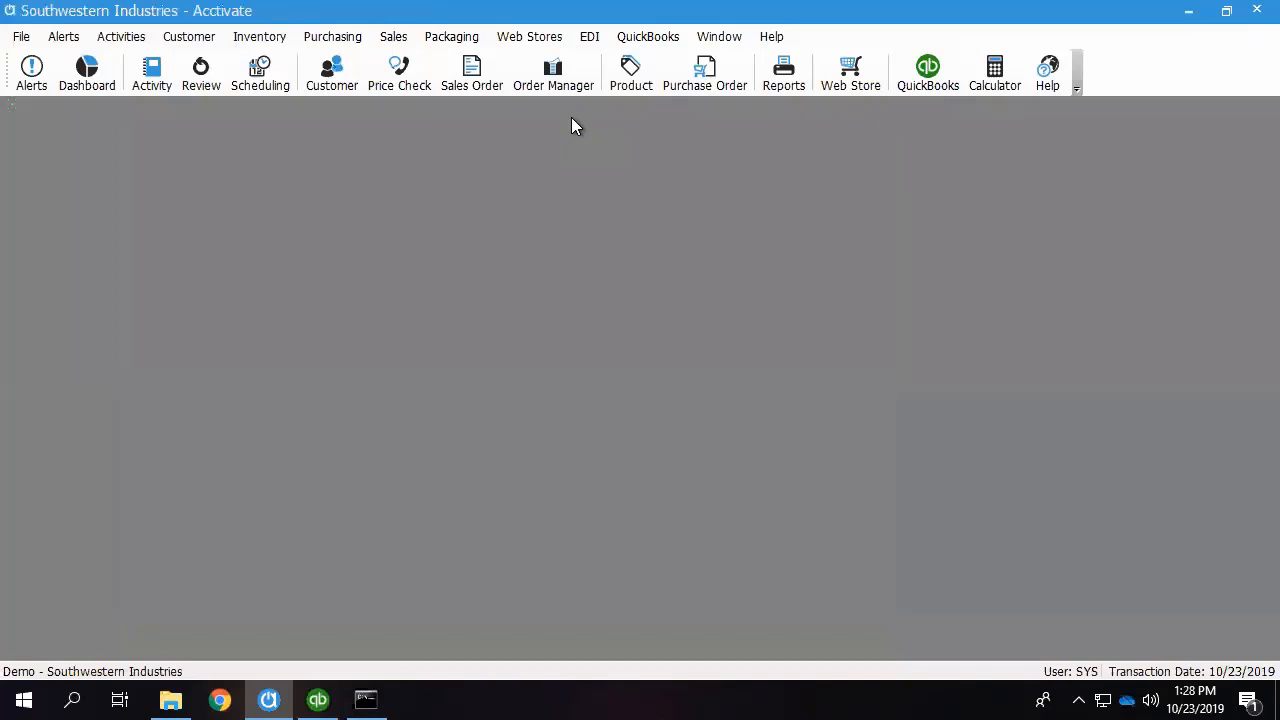
Open the product record for Button (Black Button), set its count cycle to A1 and save.
left_click(631, 95)
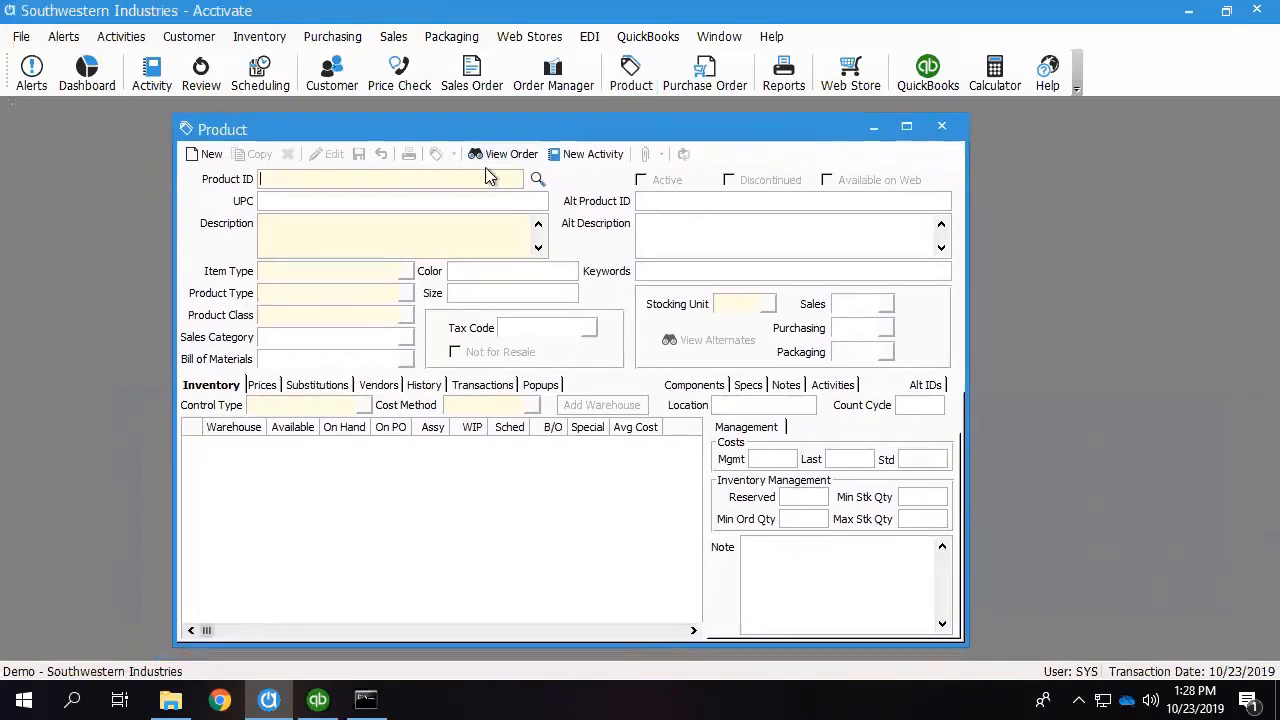
left_click(537, 178)
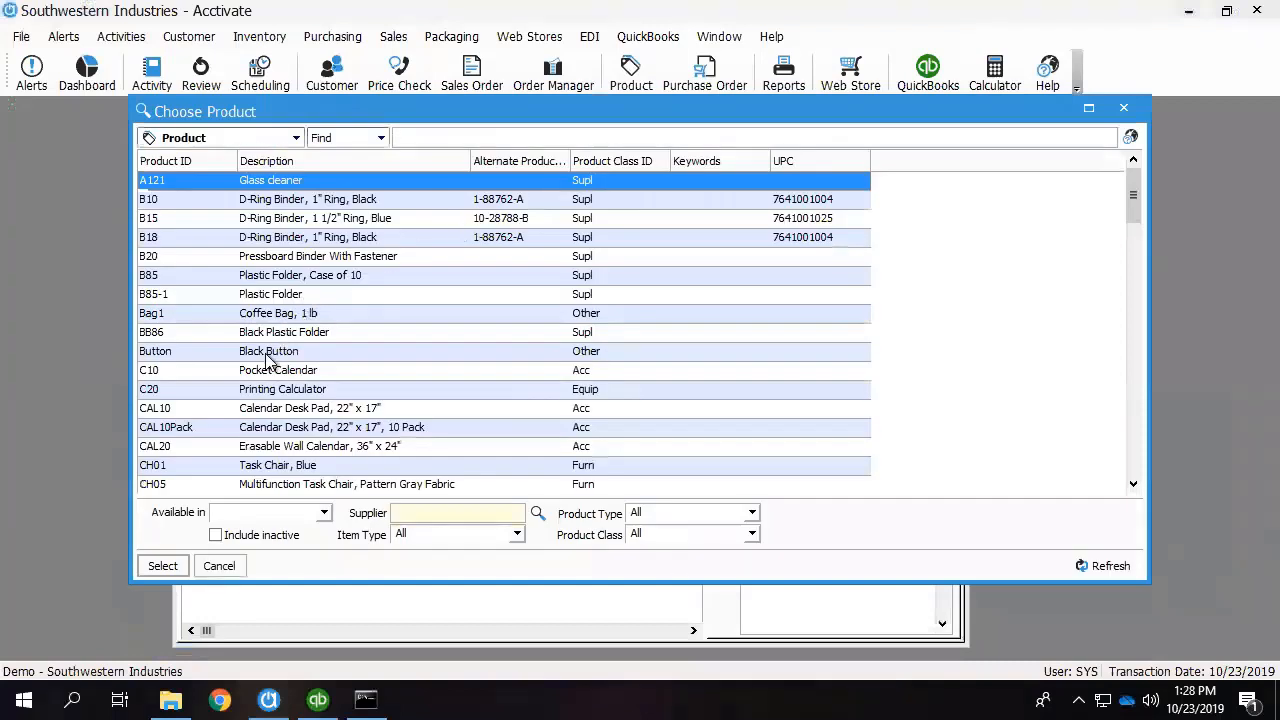
double_click(267, 356)
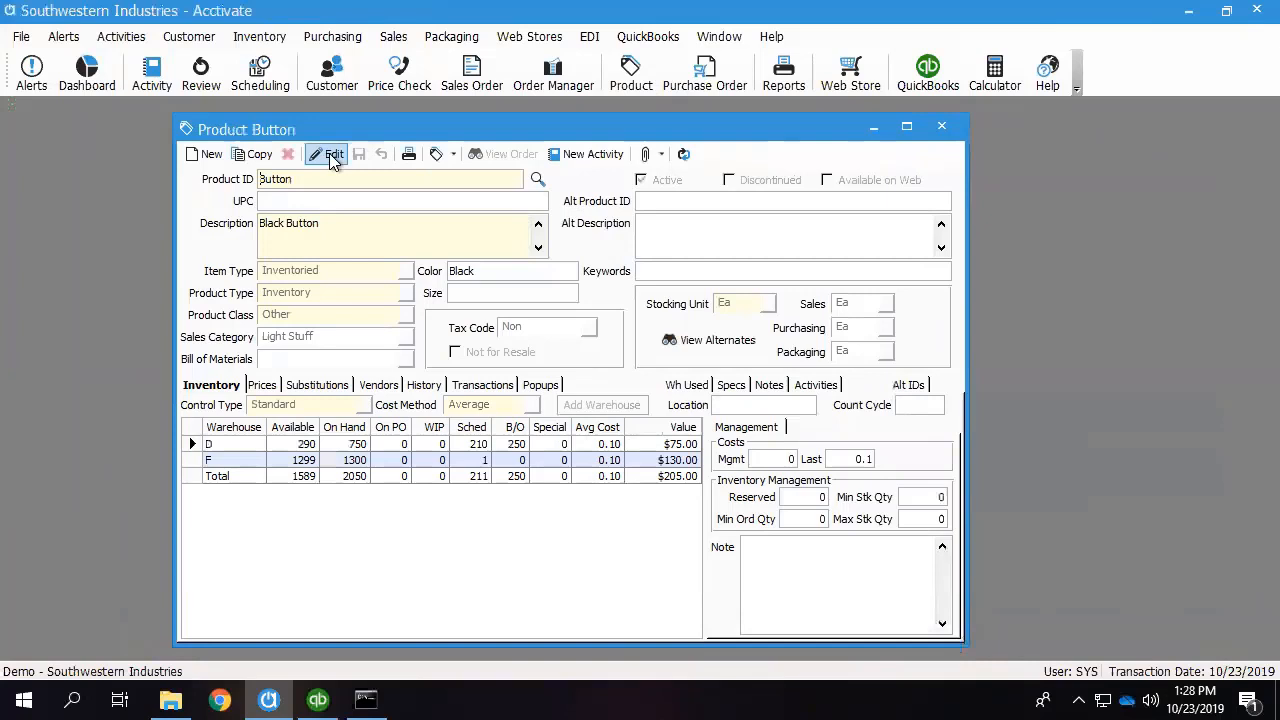
left_click(331, 157)
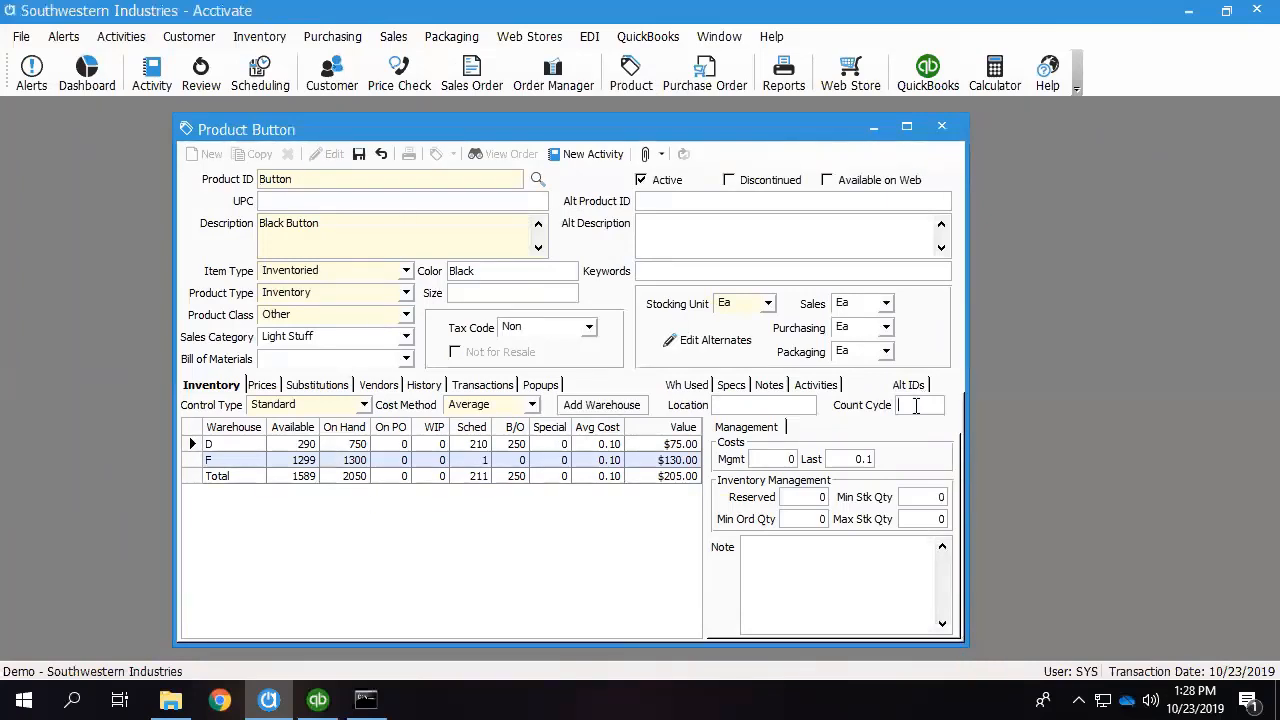
type("A1")
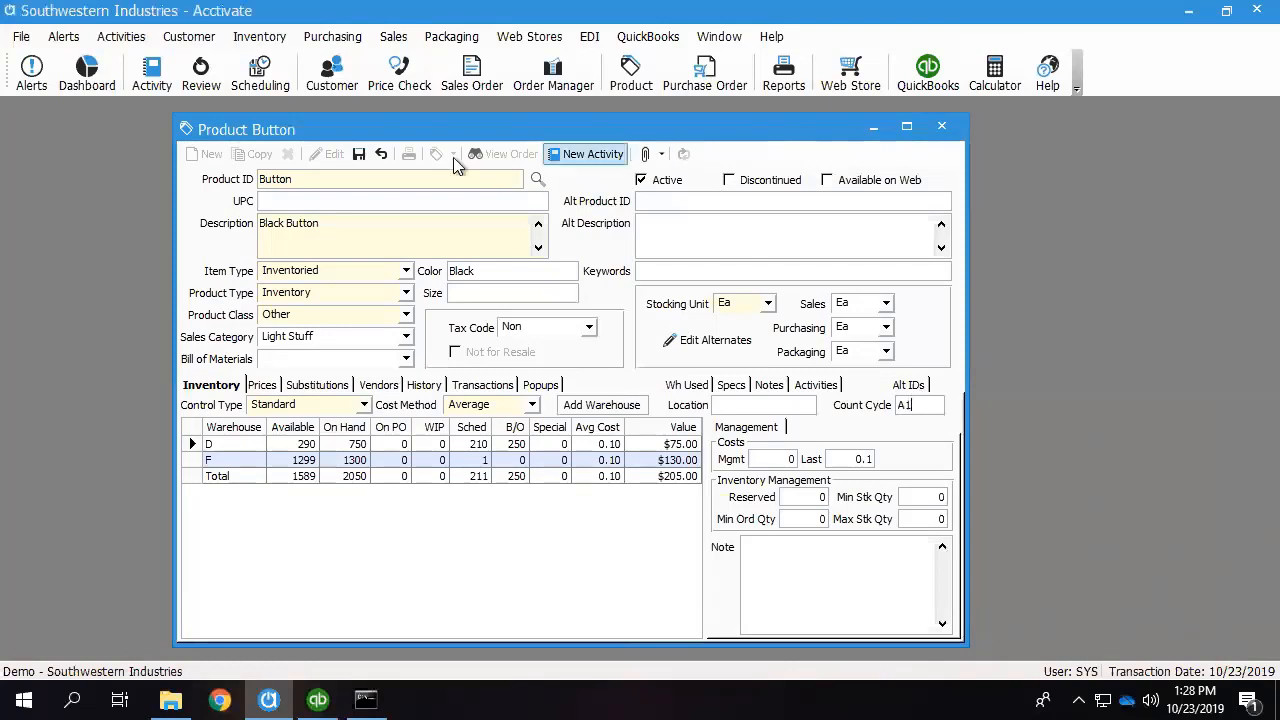
left_click(359, 154)
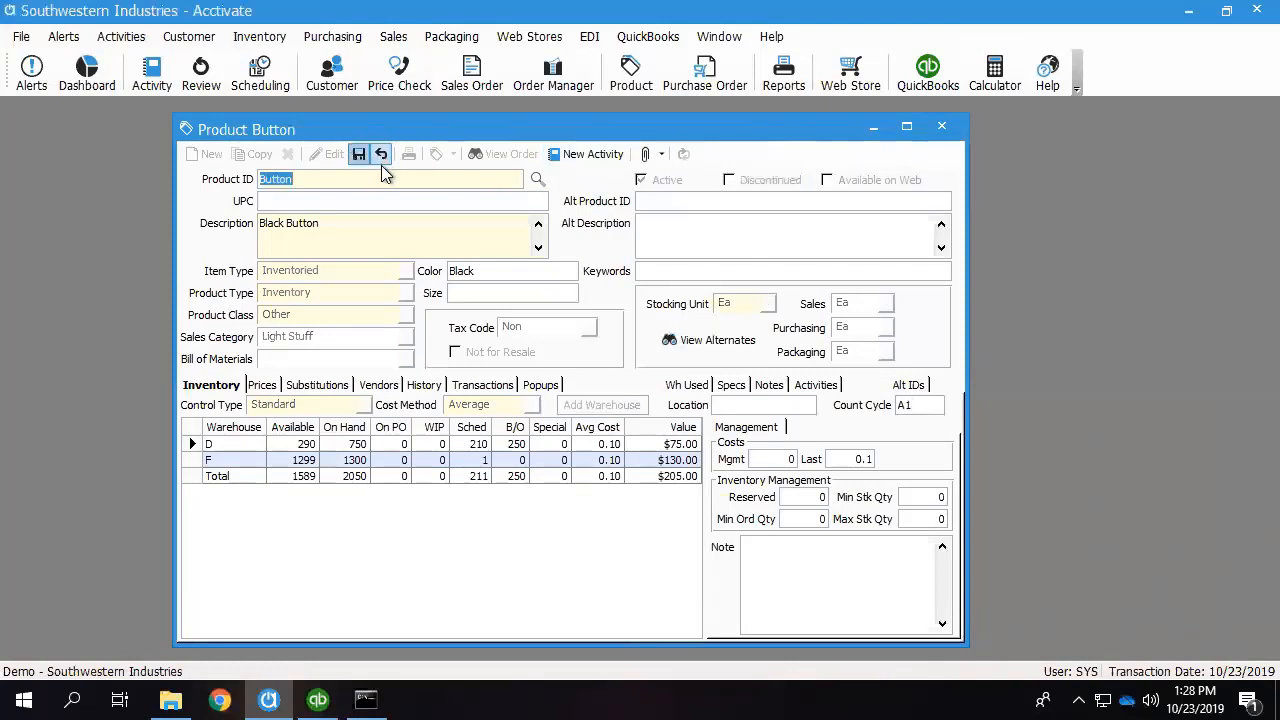
left_click(538, 179)
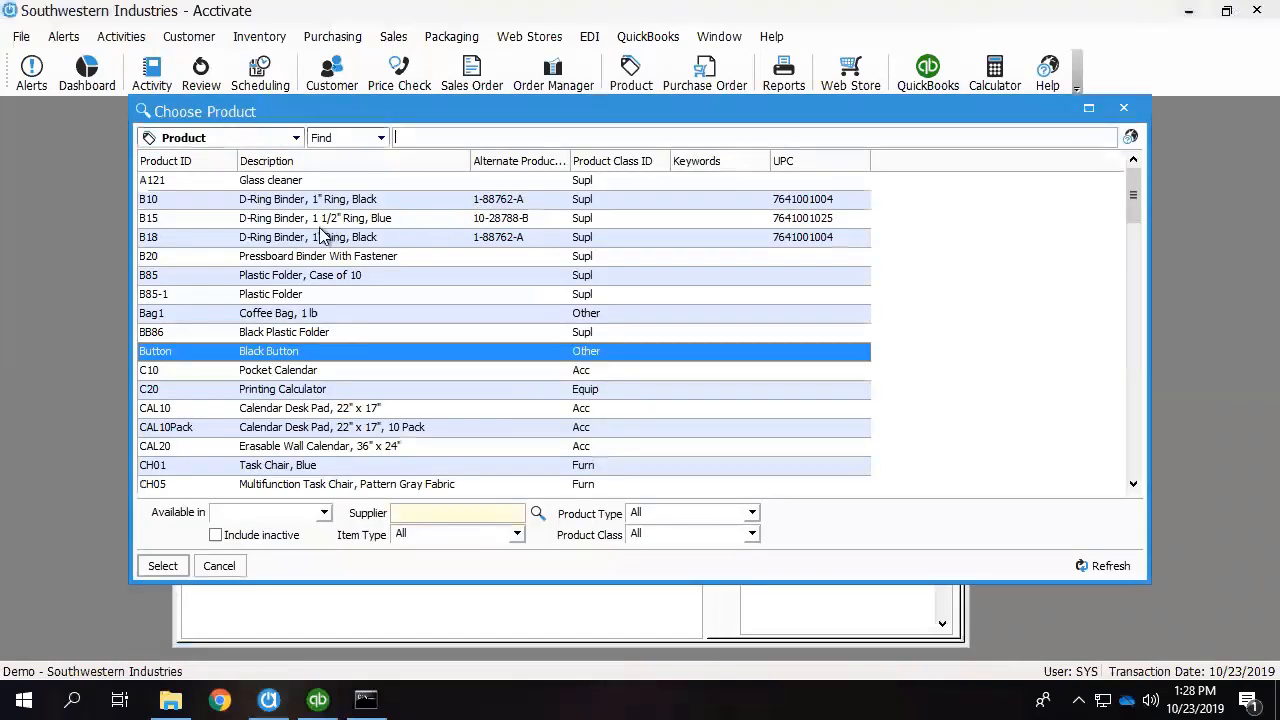
double_click(265, 294)
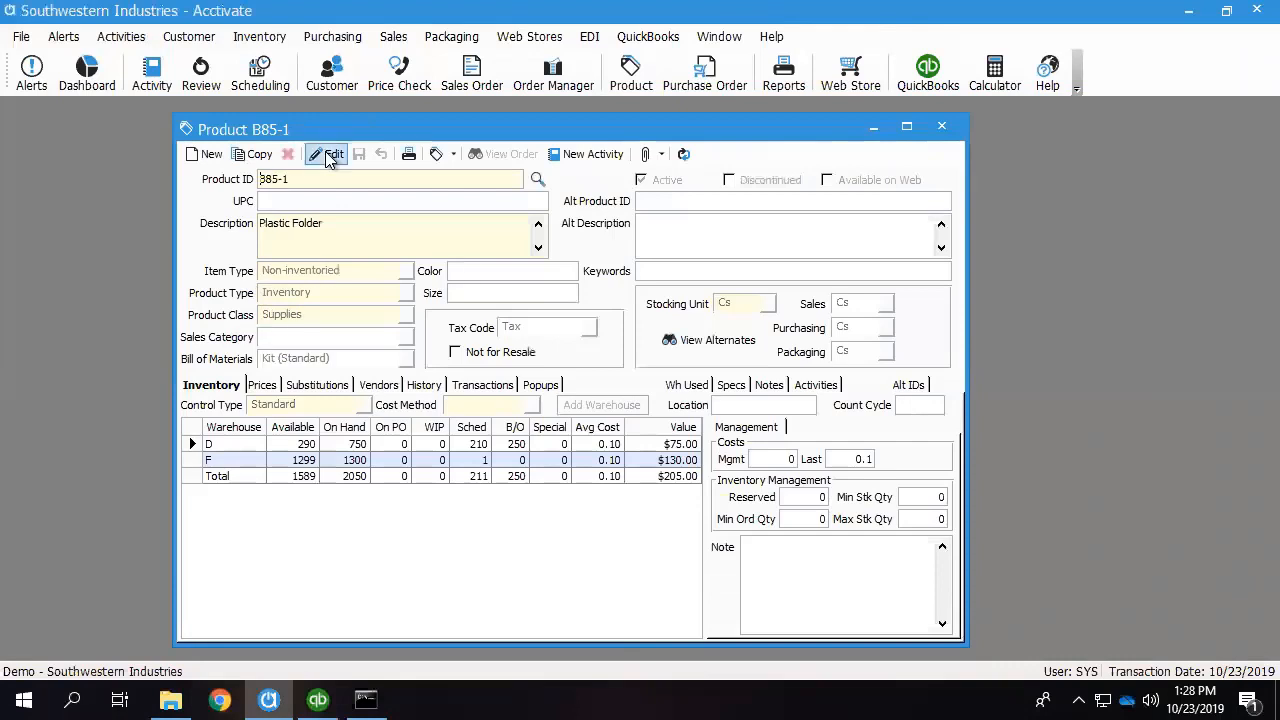
left_click(912, 404)
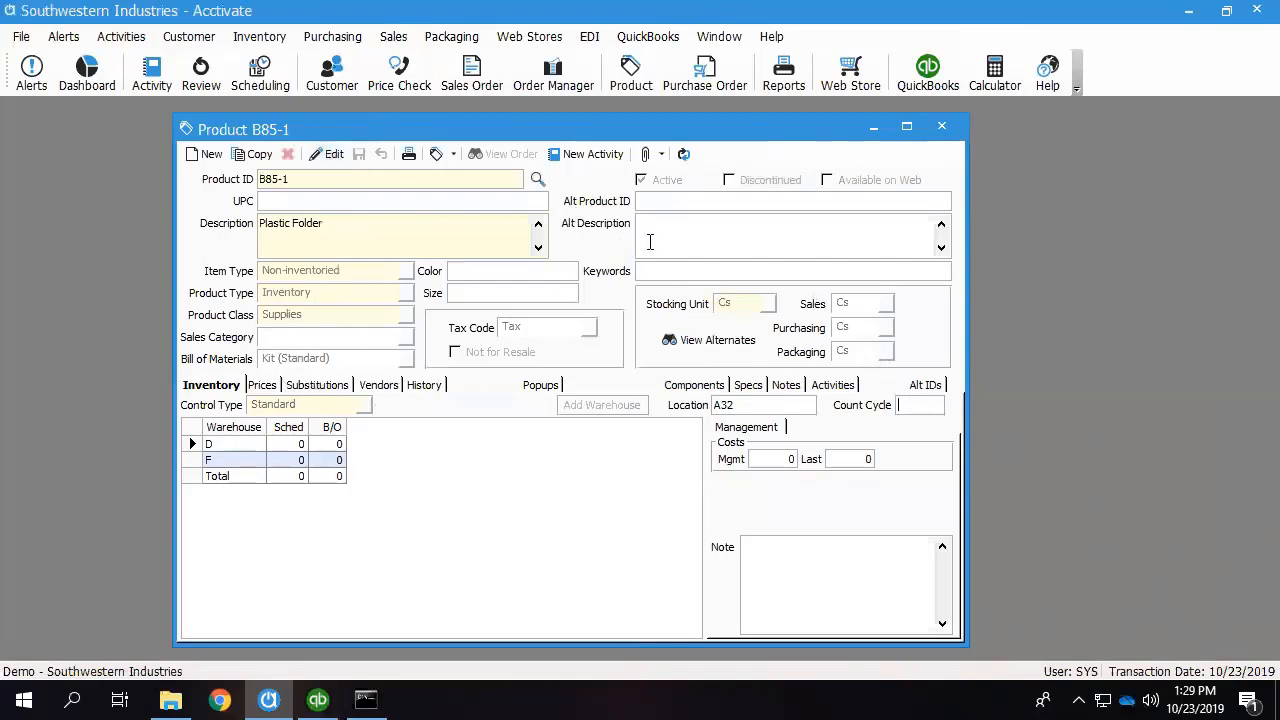
Open the product record for C10 (Pocket Calendar), set its count cycle to A1 and save.
left_click(537, 179)
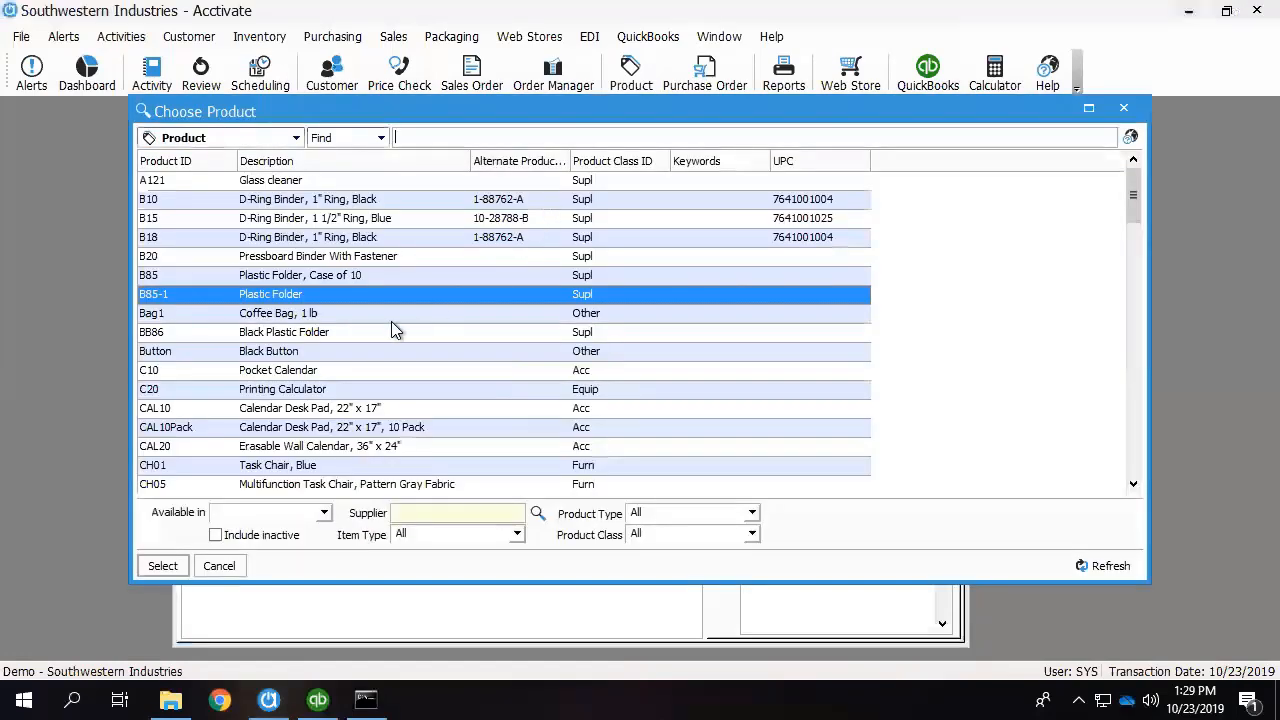
double_click(282, 372)
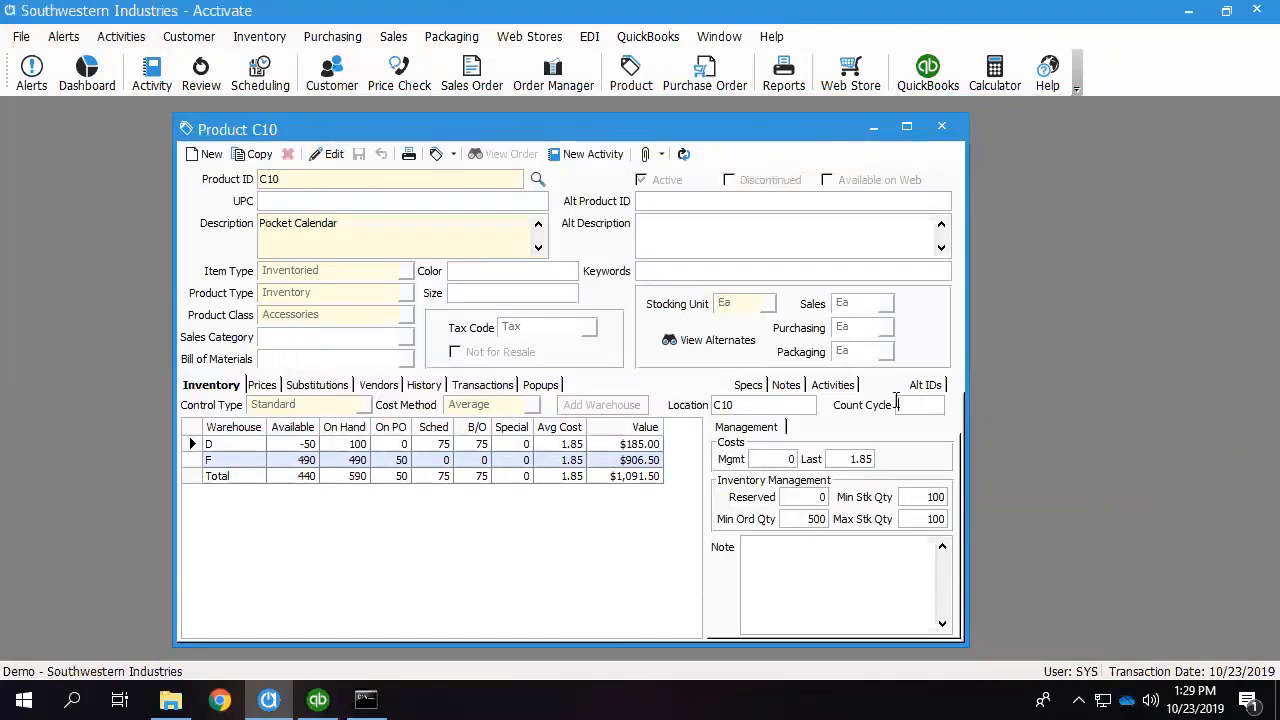
left_click(329, 154)
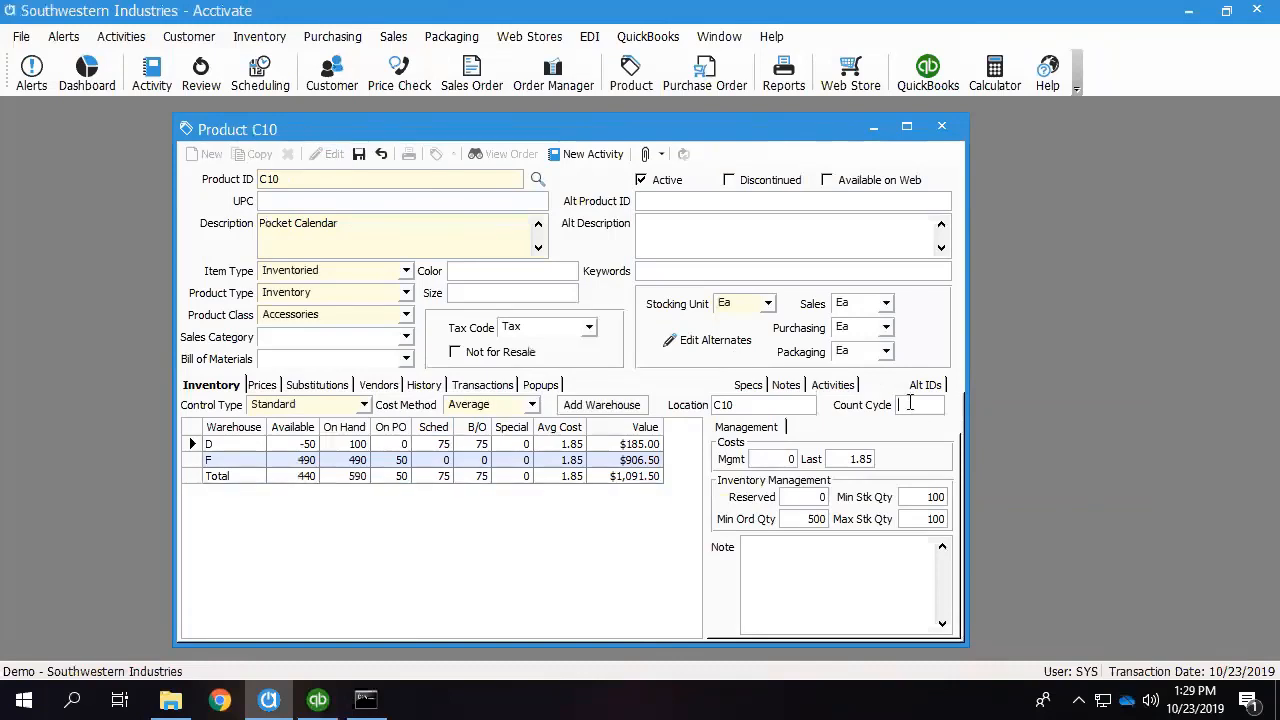
type("A1")
left_click(358, 157)
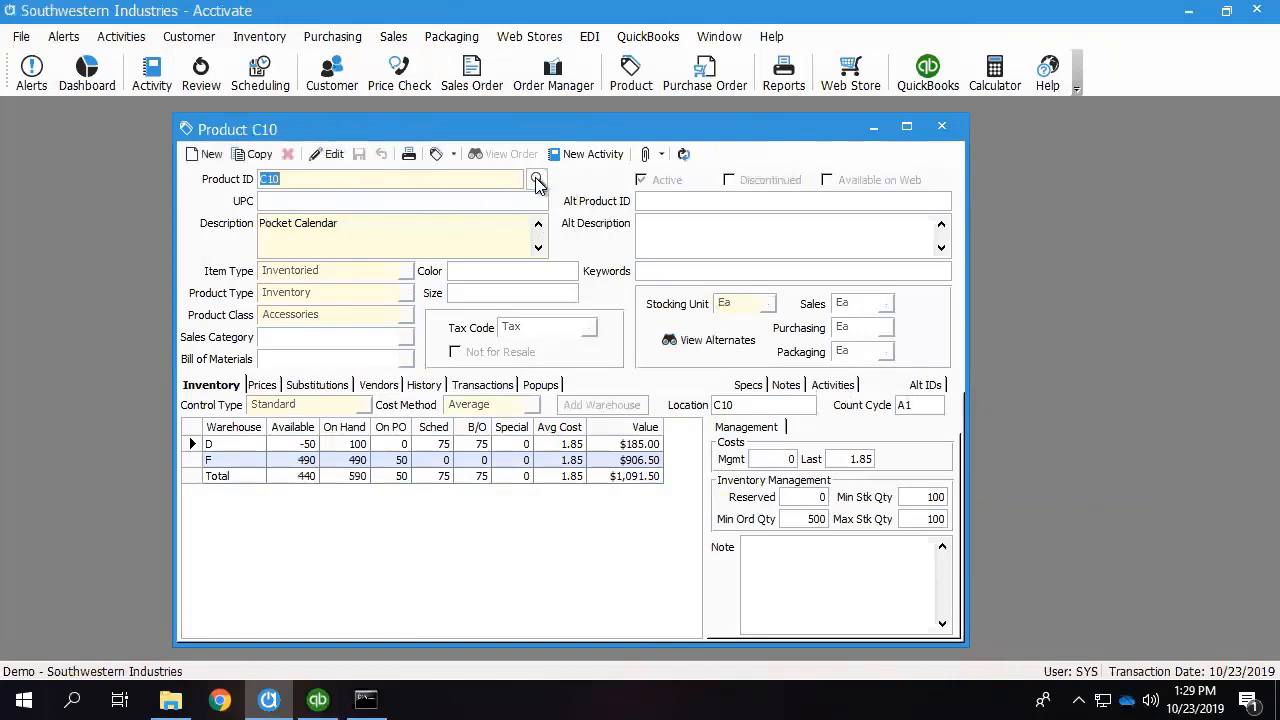
Open the product record for CAL10 (Calendar Desk Pad), set its count cycle to A1 and save.
left_click(537, 181)
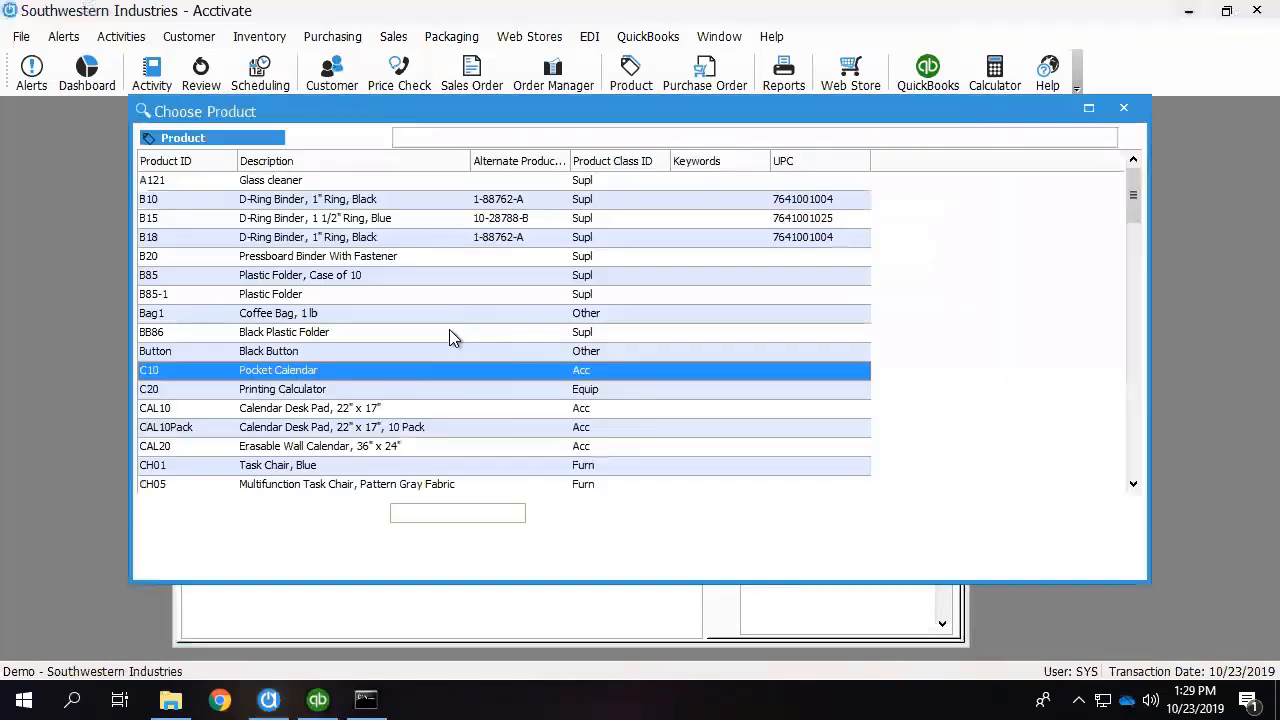
left_click(326, 412)
double_click(326, 412)
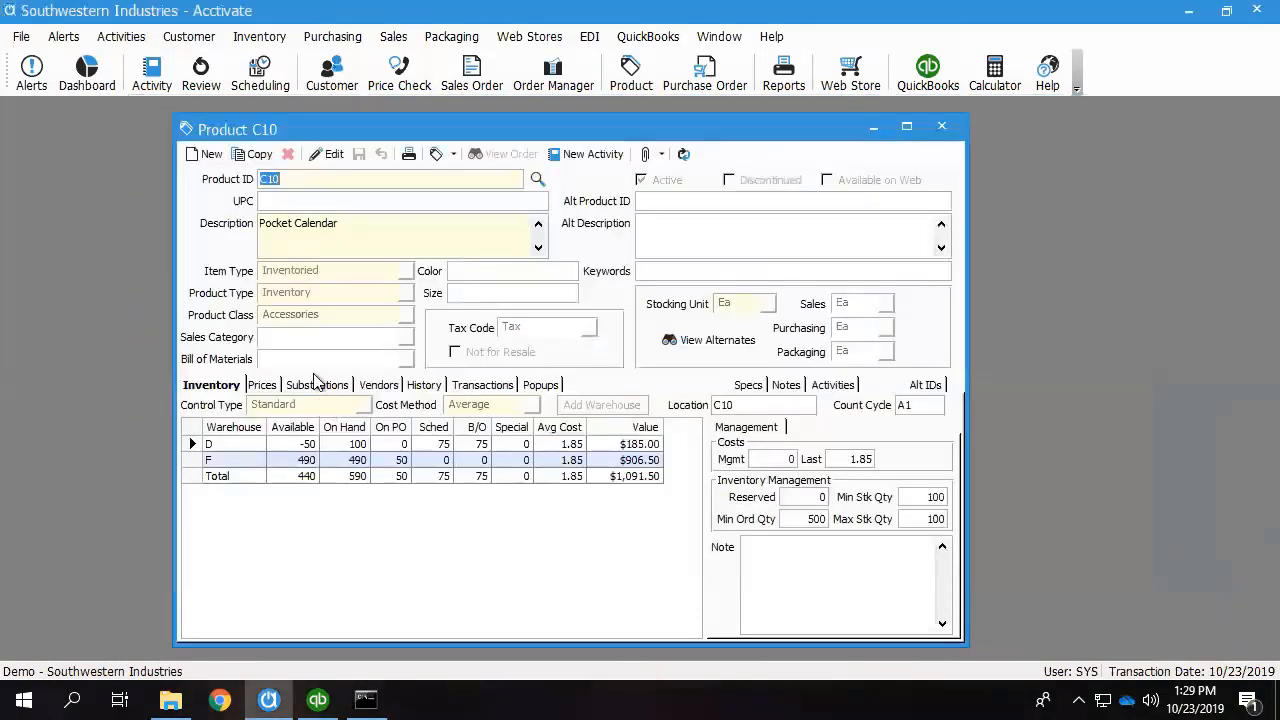
left_click(333, 157)
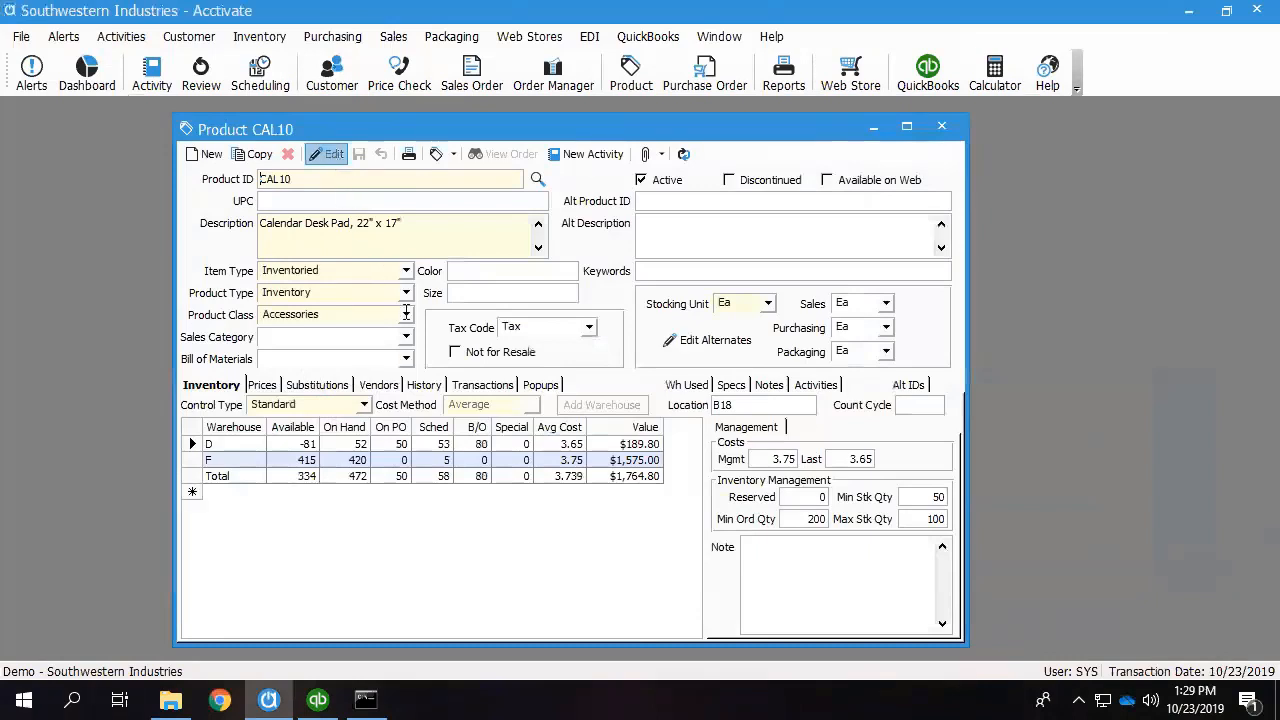
type("A1")
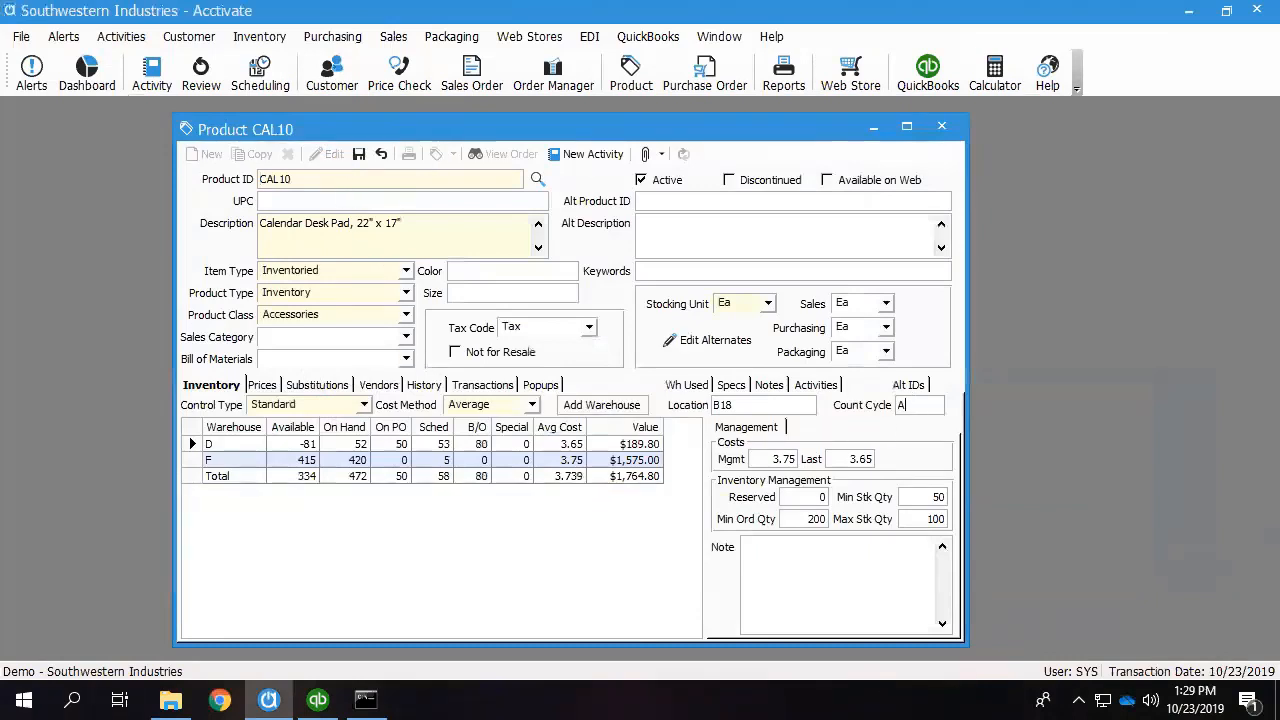
left_click(358, 157)
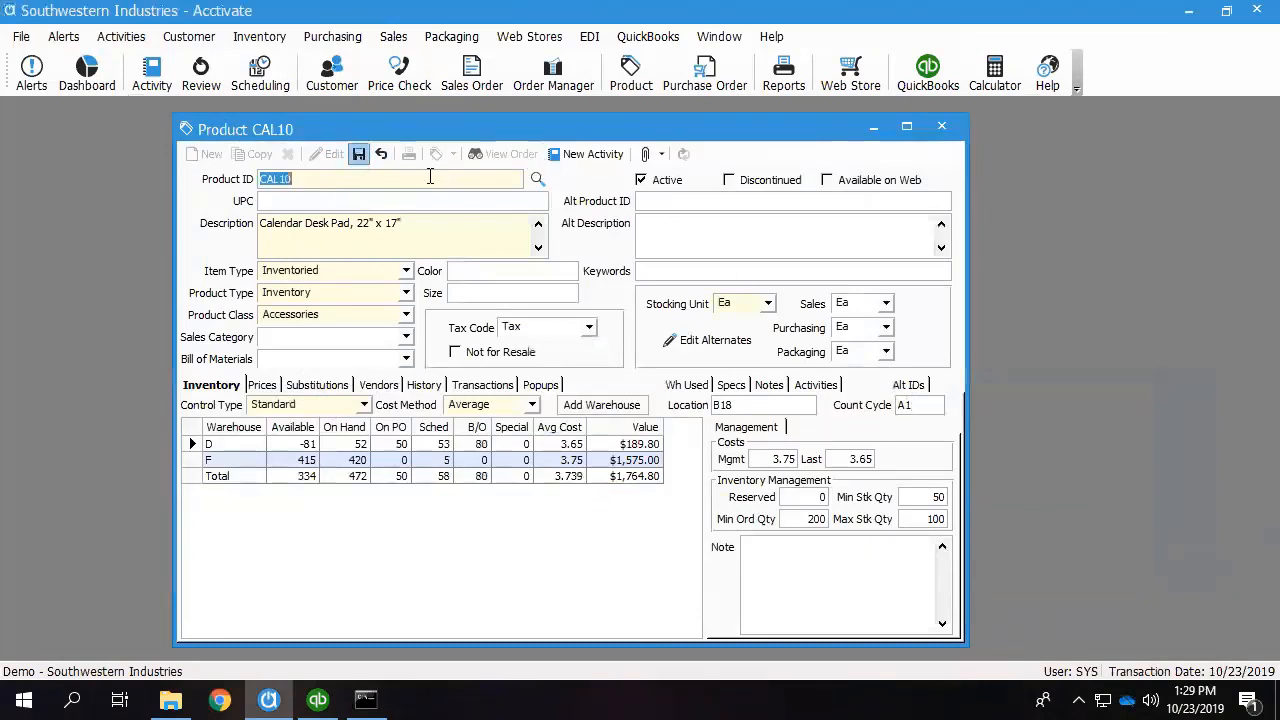
Open the product record for CH20 (Executive Chair), set its count cycle to A1, save and close the product window.
left_click(537, 180)
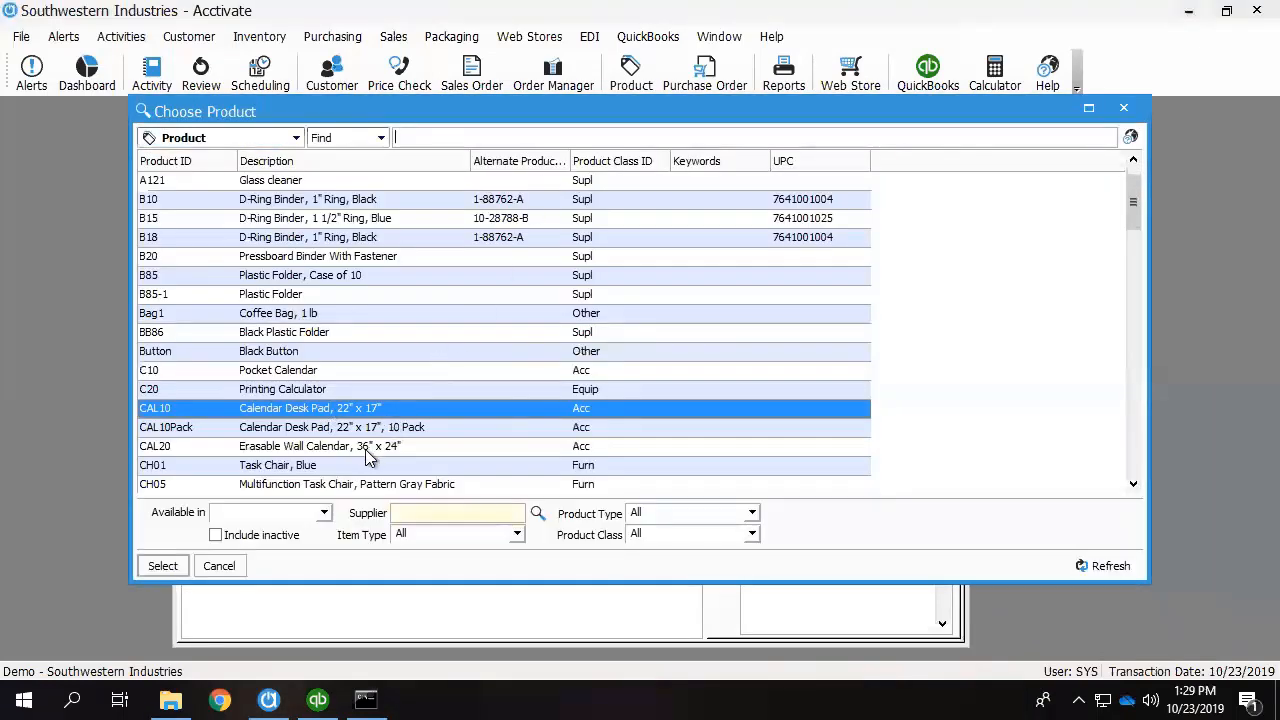
scroll(360, 440, "down", 3)
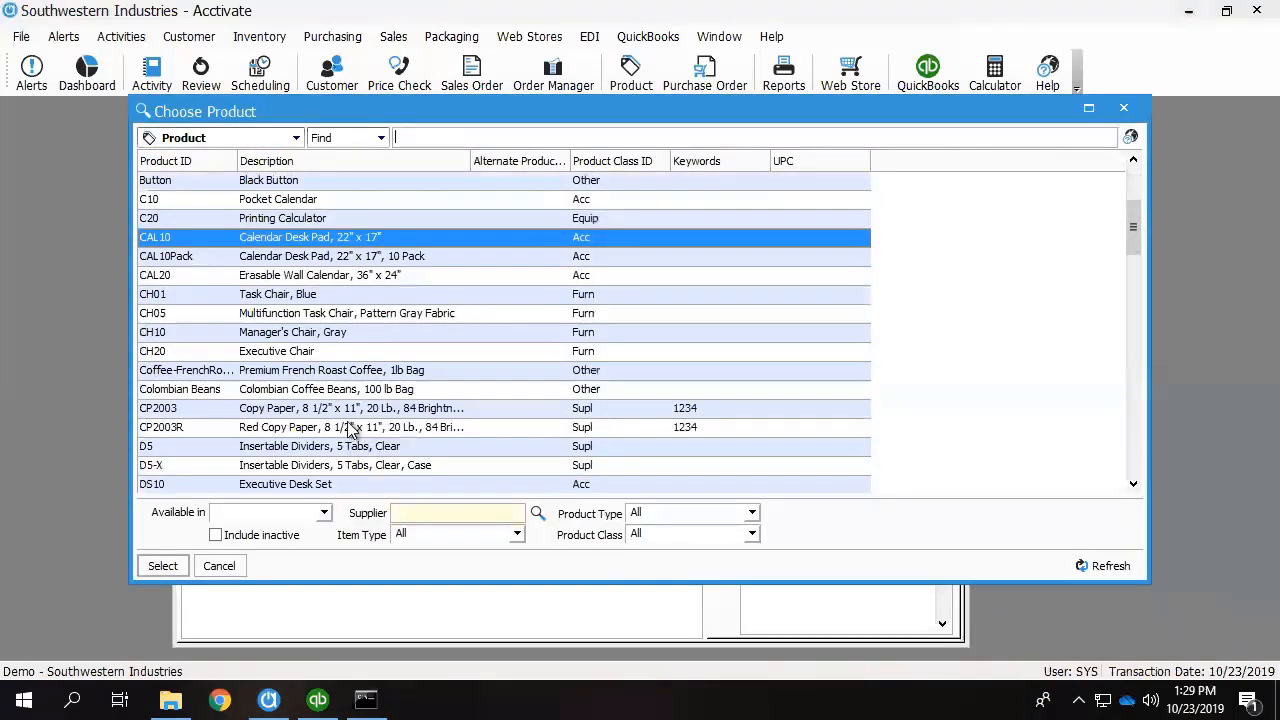
double_click(297, 354)
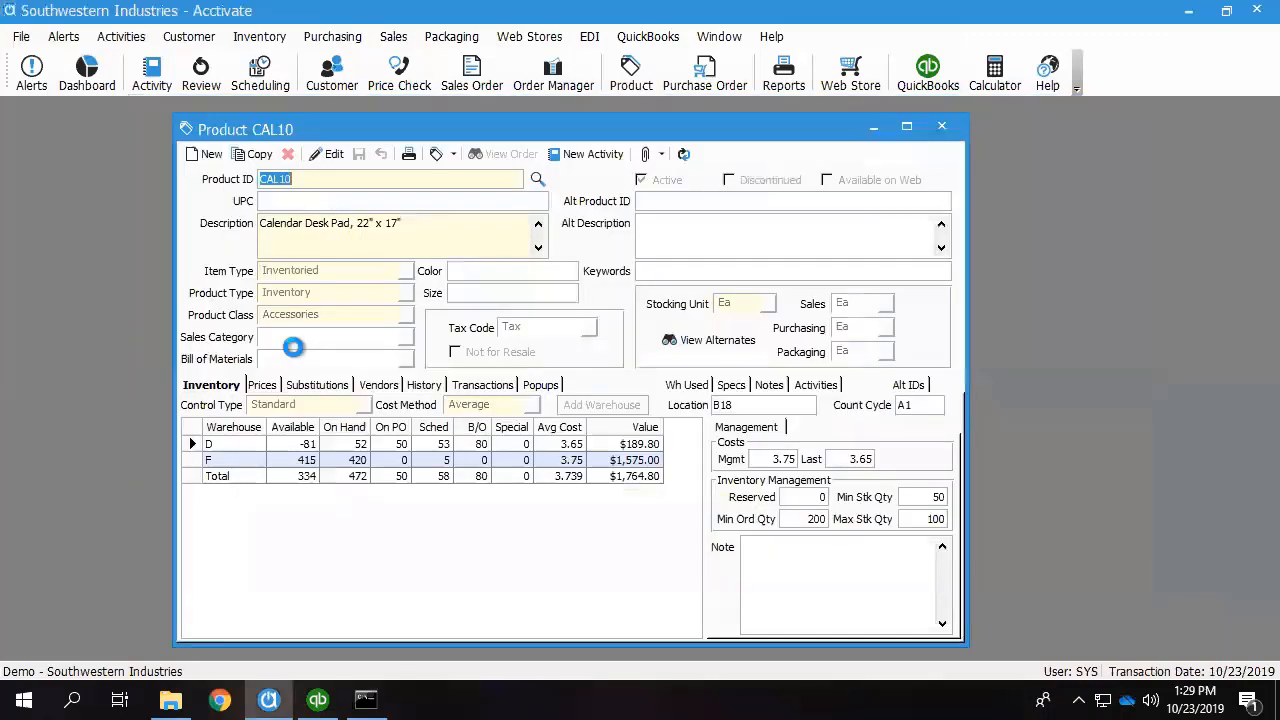
left_click(334, 158)
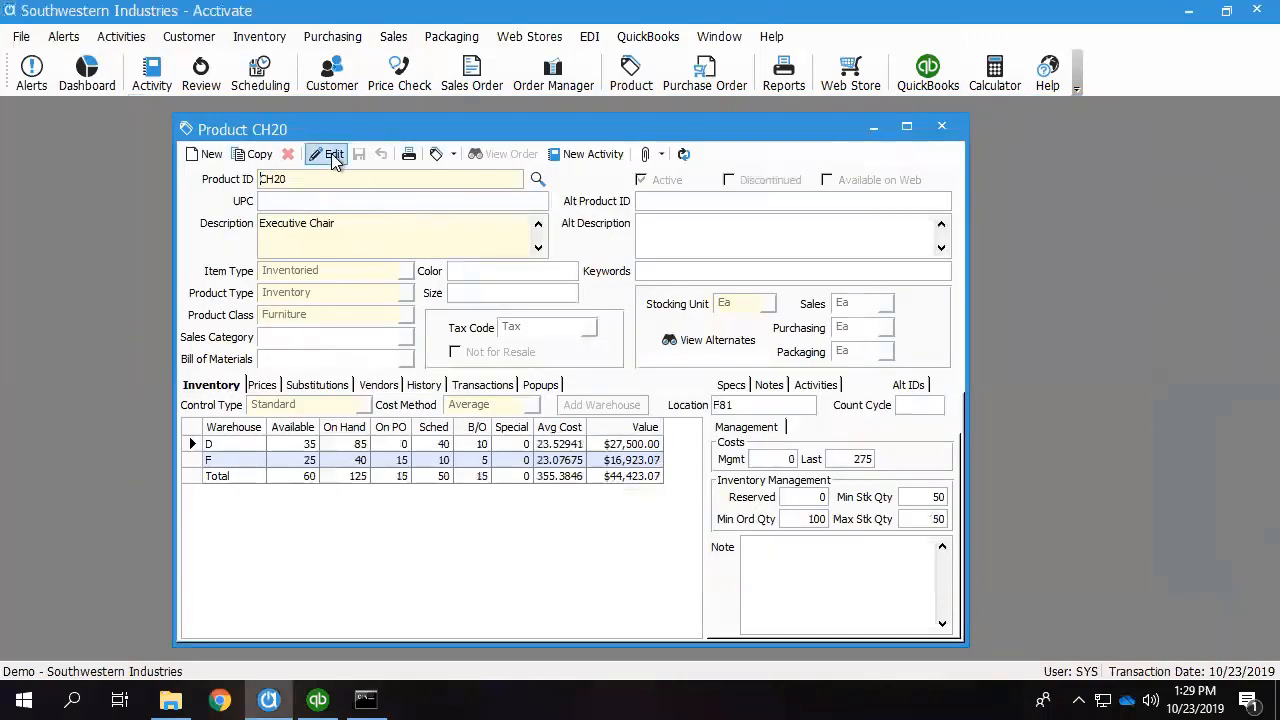
type("A1")
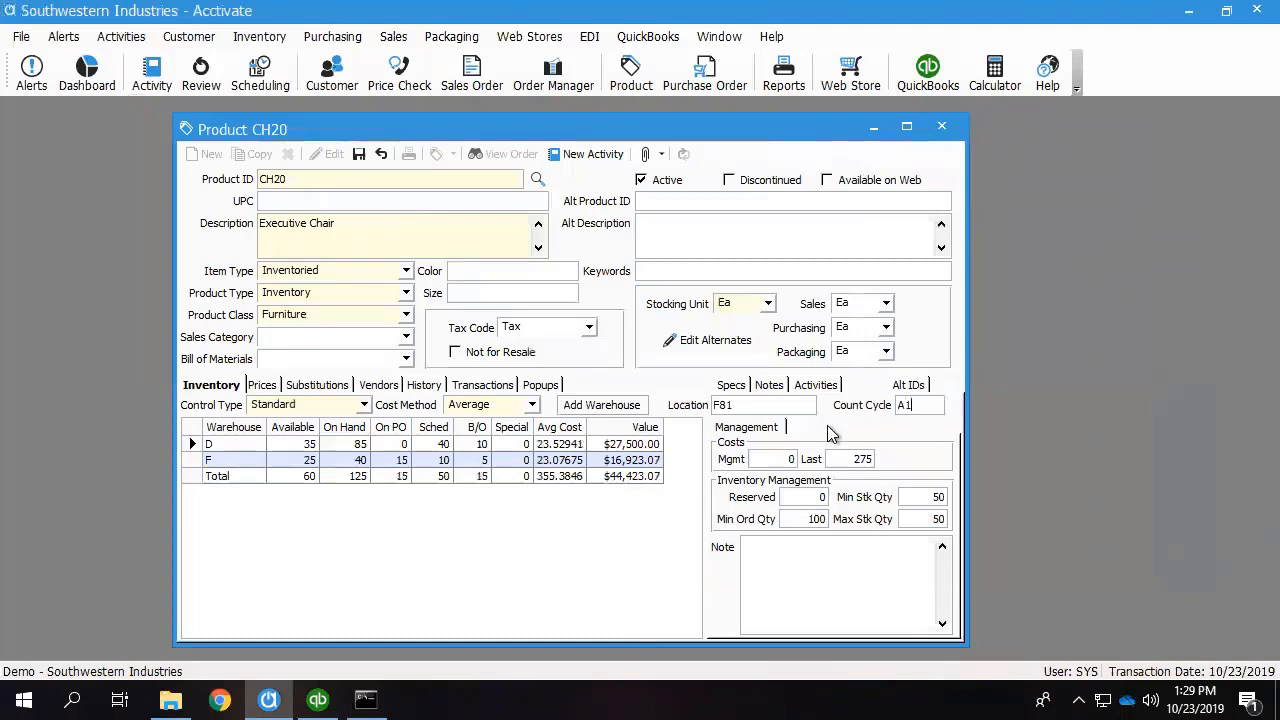
left_click(358, 153)
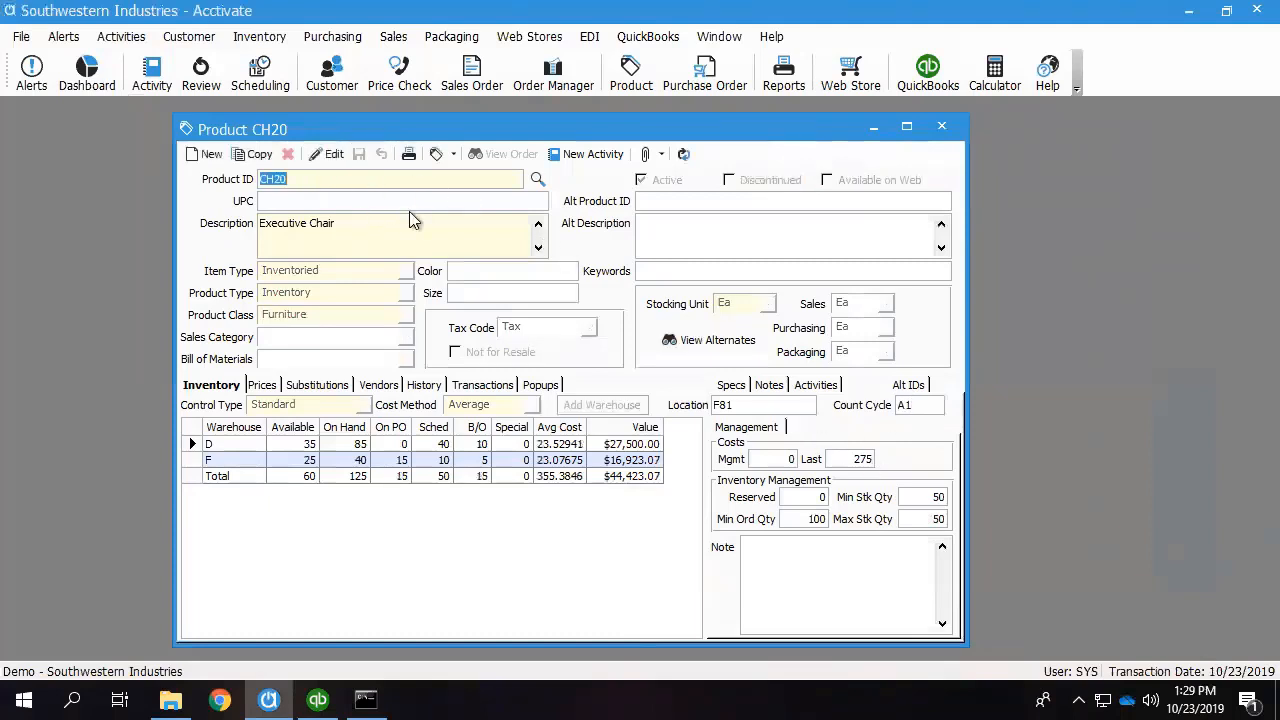
left_click(944, 129)
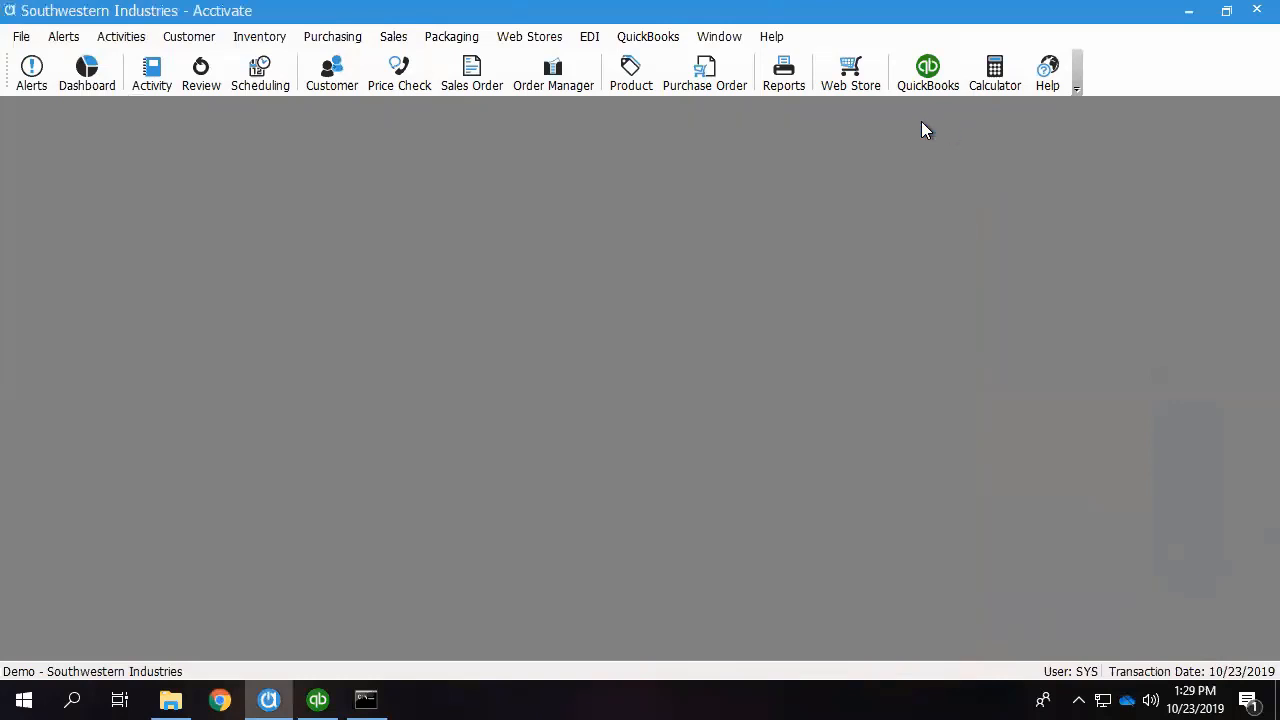
Prepare inventory count sheets for the Dallas warehouse with count cycle A1, sequenced by Product ID, confirming the pre-count requirements are done.
left_click(260, 37)
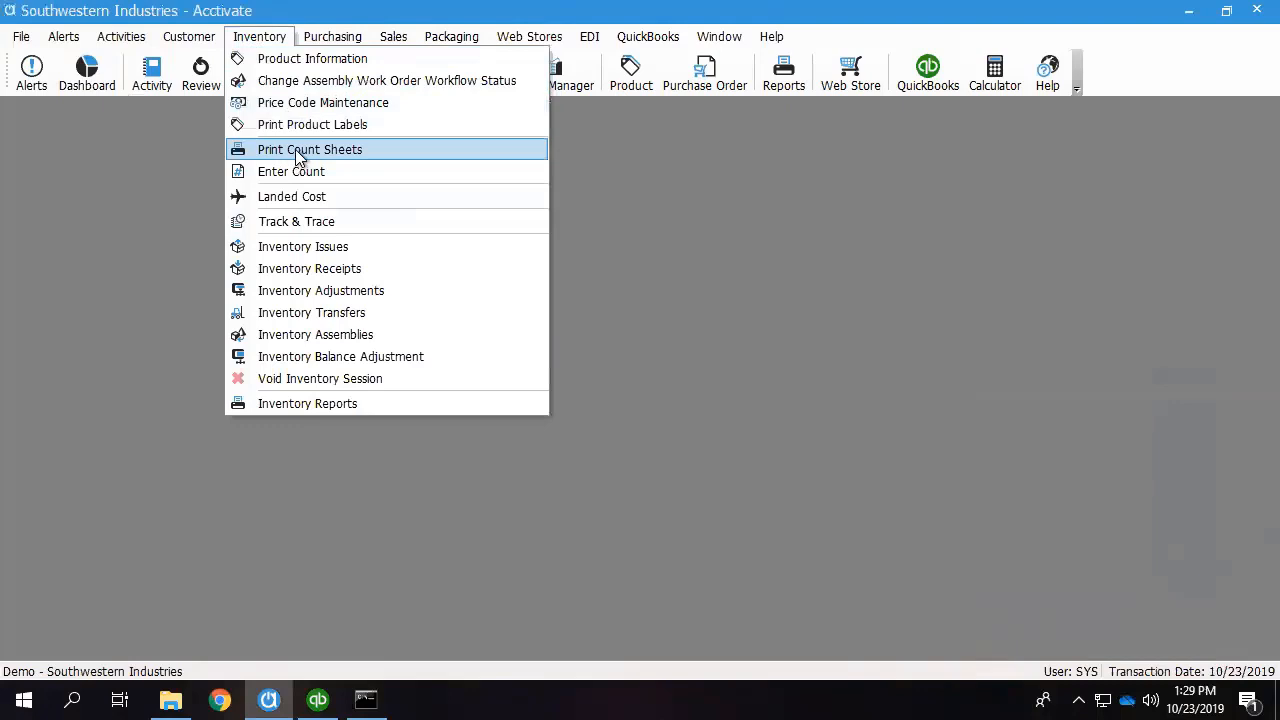
left_click(300, 150)
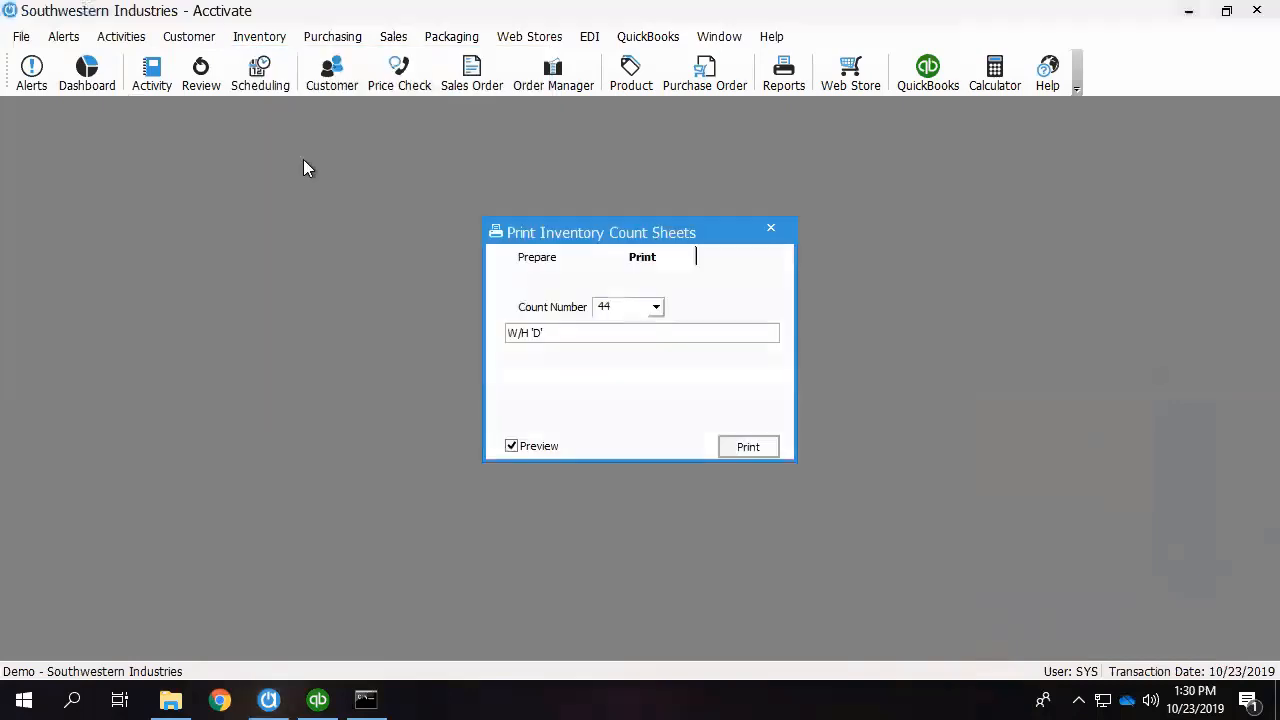
left_click(537, 257)
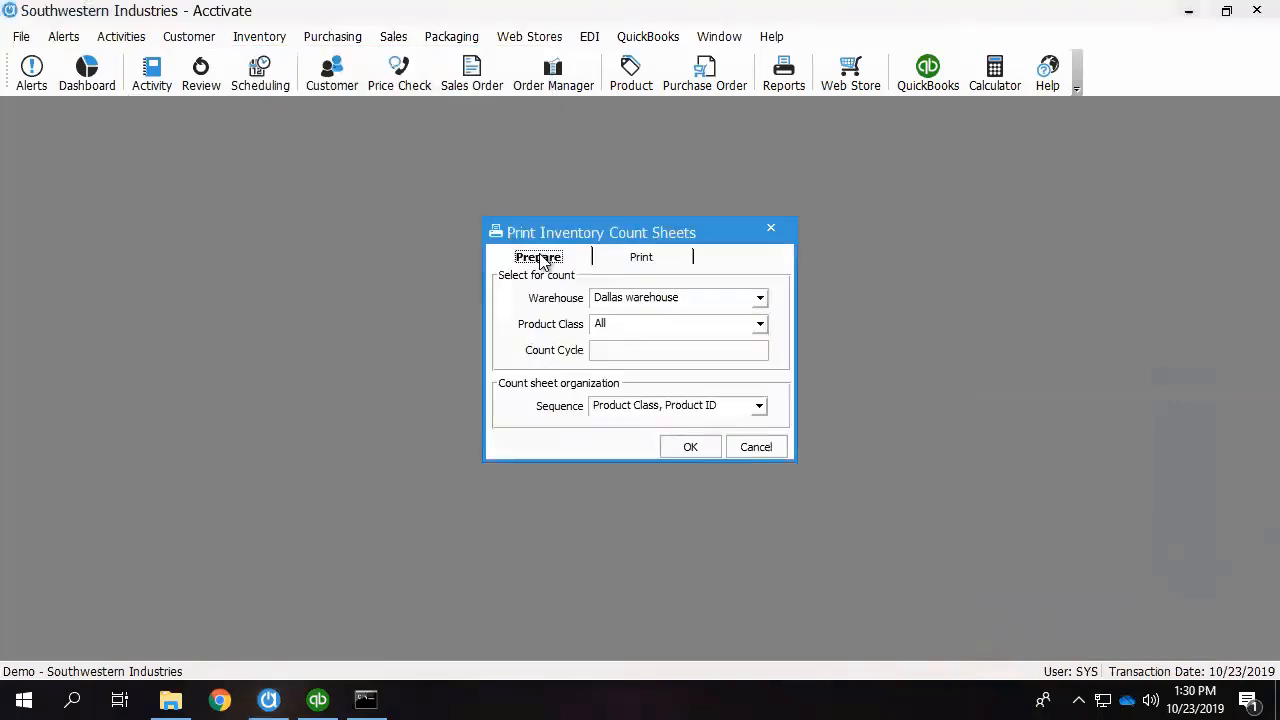
left_click(618, 353)
type("A1")
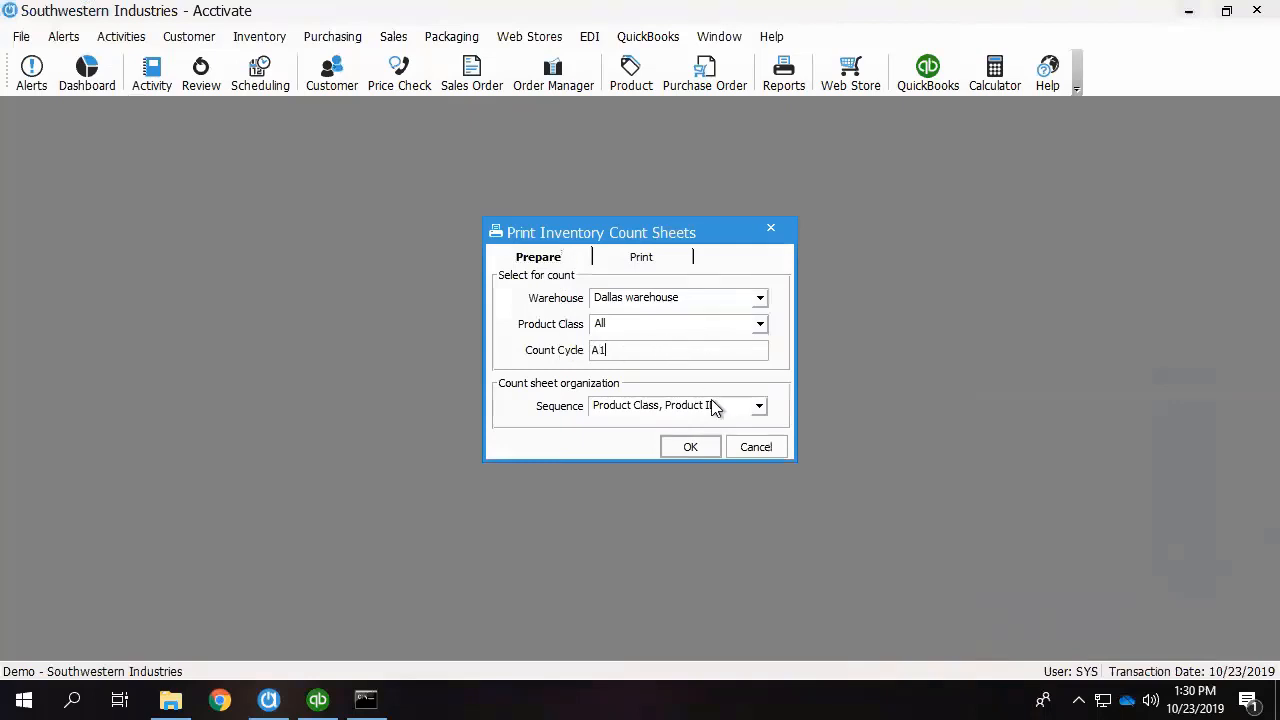
left_click(760, 405)
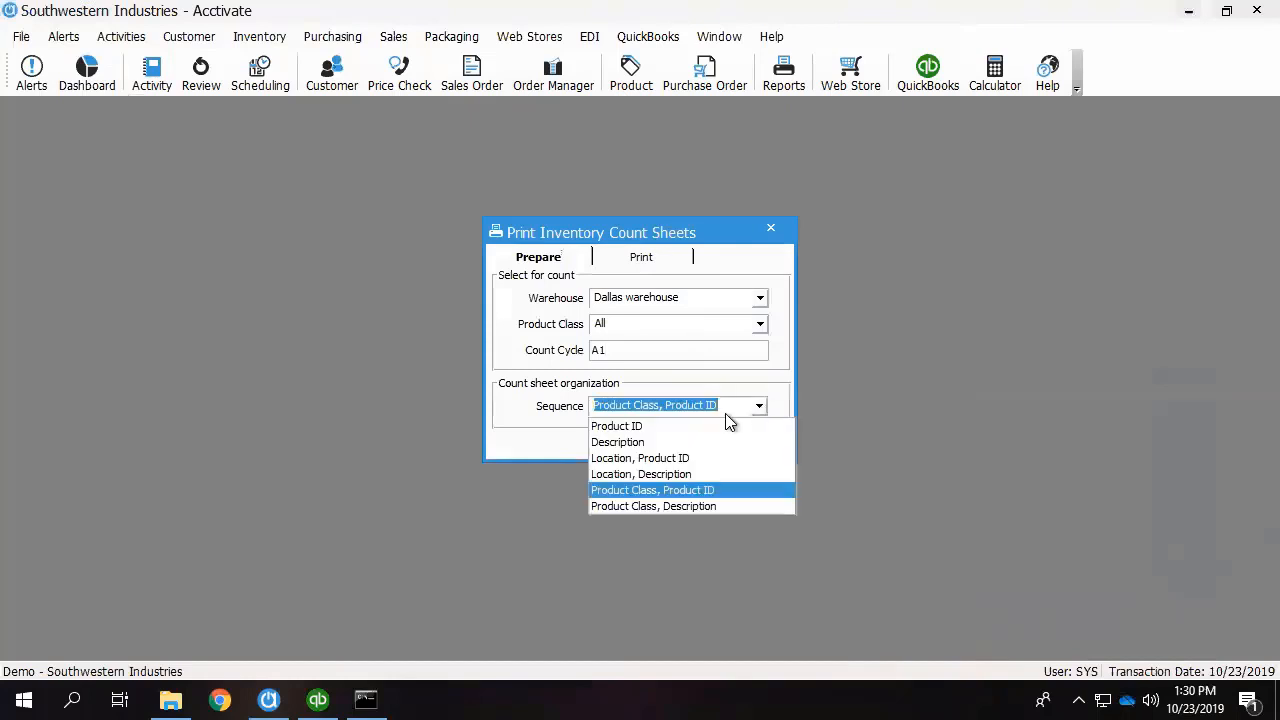
left_click(674, 425)
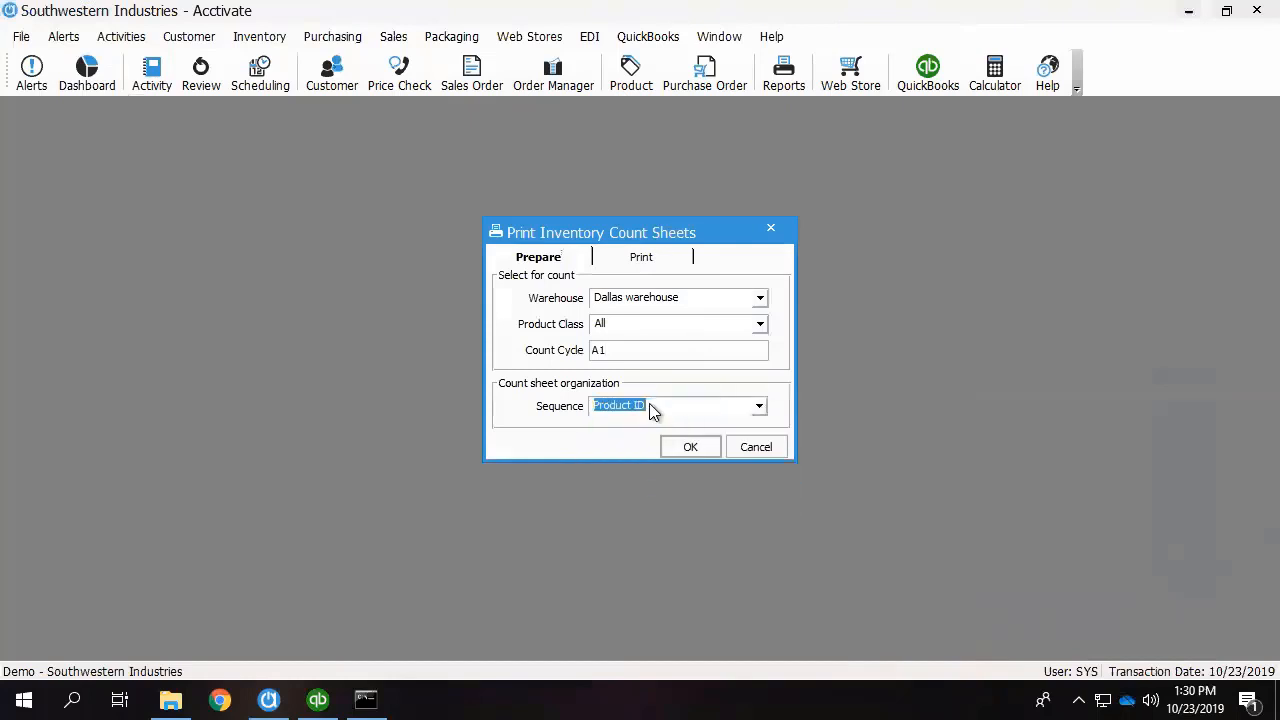
left_click(688, 446)
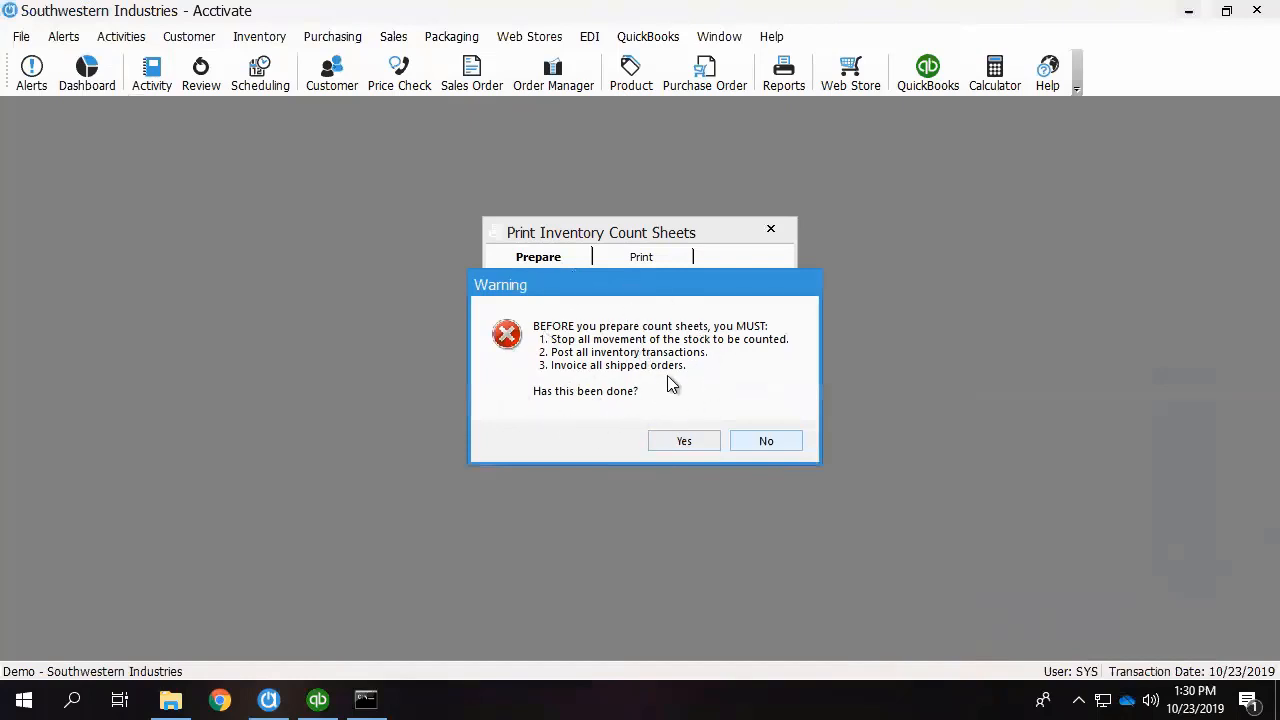
left_click(684, 441)
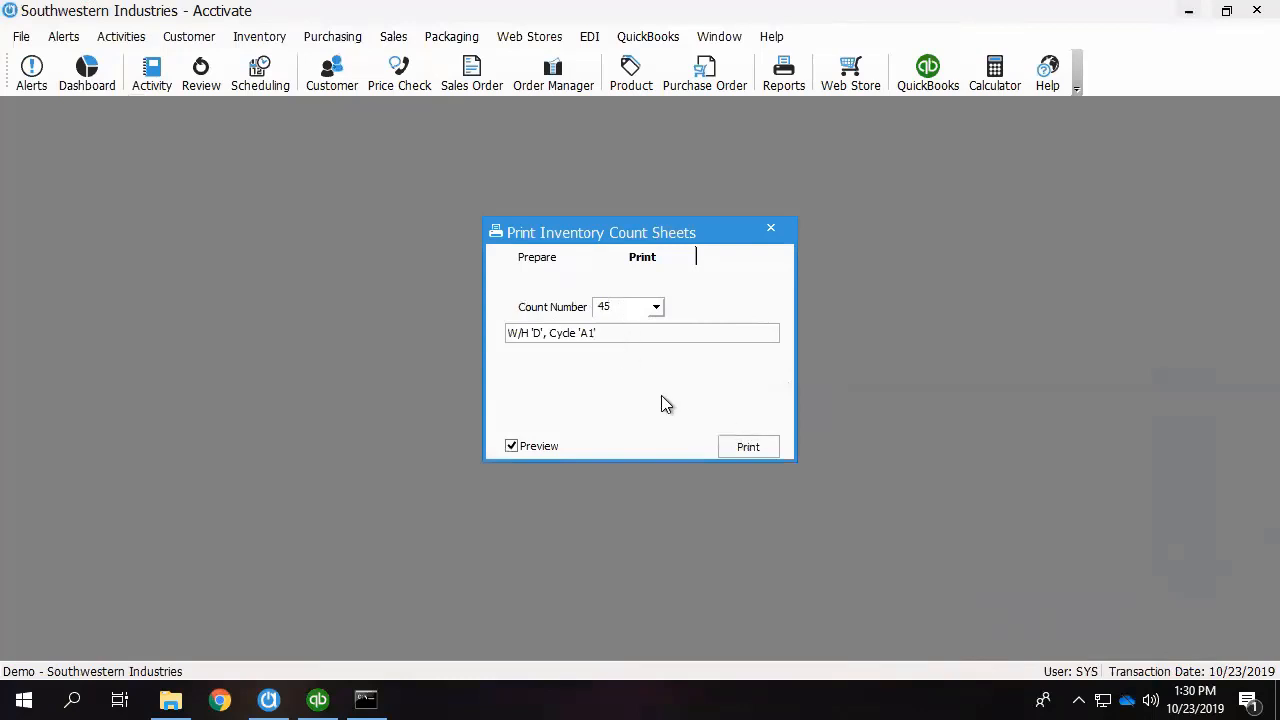
Preview the count sheet for count number 45, check its cycle A1 products, and close the preview.
left_click(759, 449)
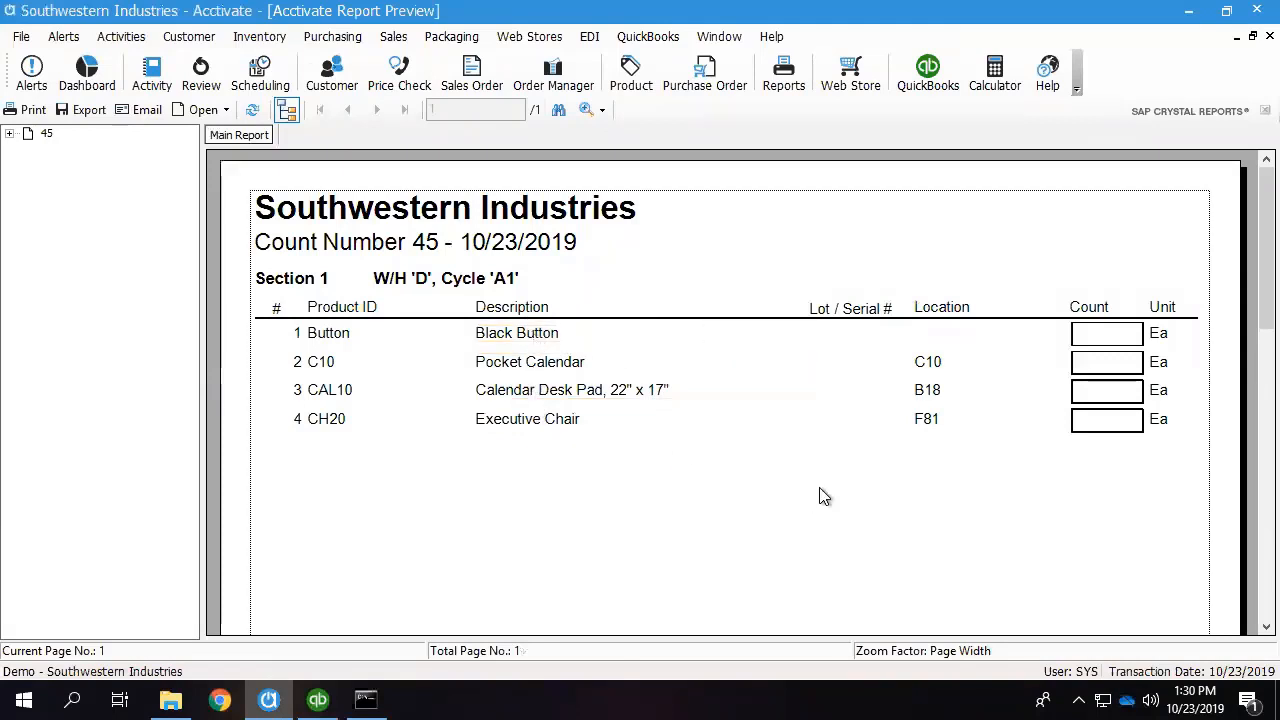
left_click(525, 279)
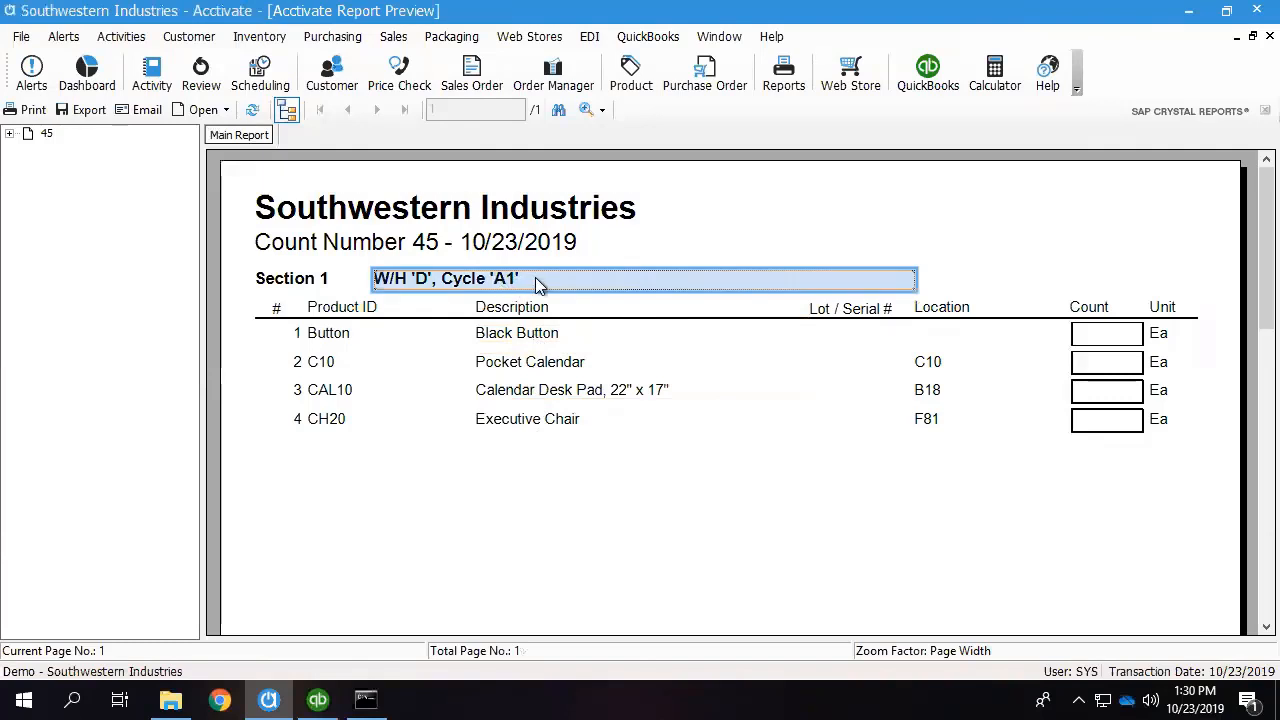
scroll(606, 318, "down", 5)
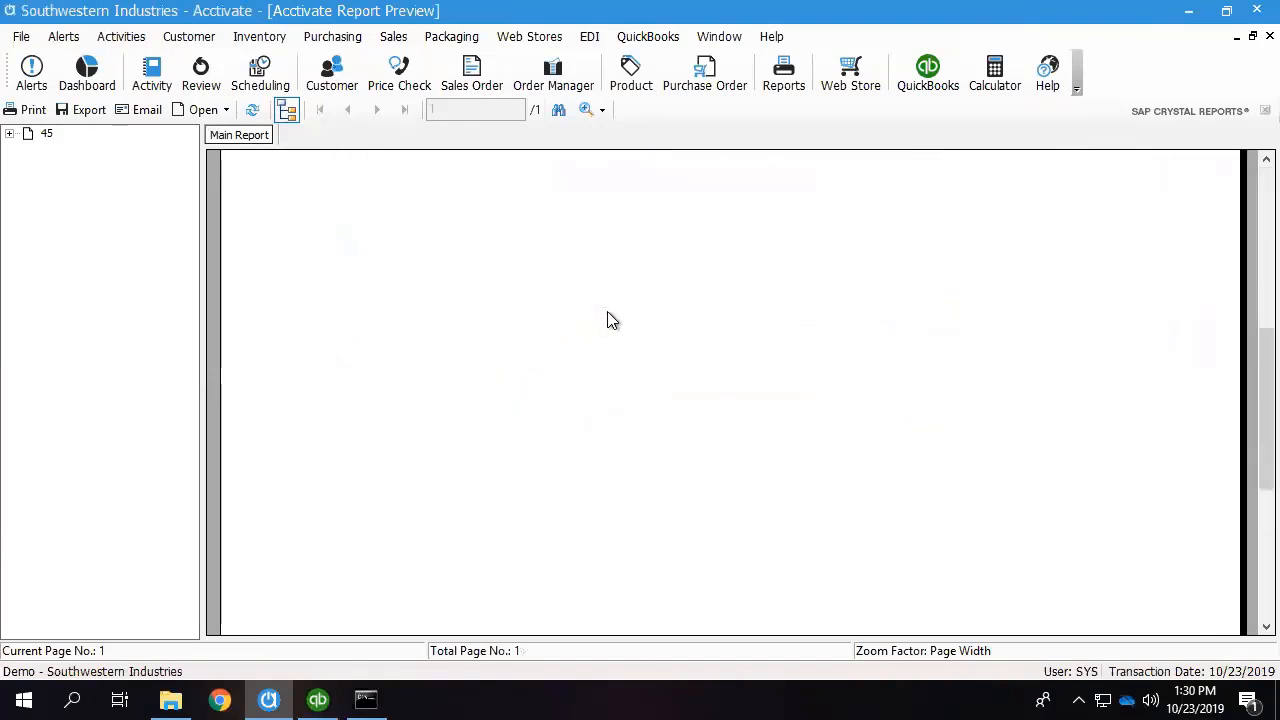
scroll(608, 318, "down", 1)
scroll(608, 318, "up", 6)
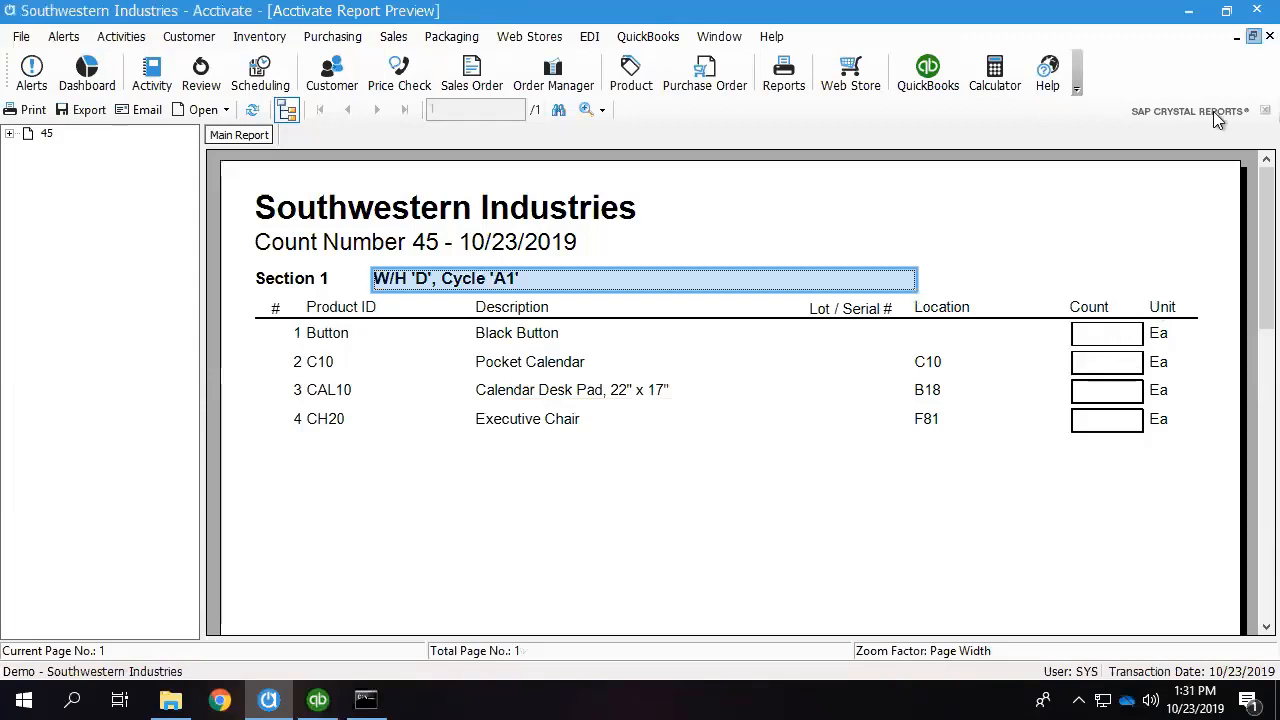
left_click(1252, 36)
left_click(1016, 112)
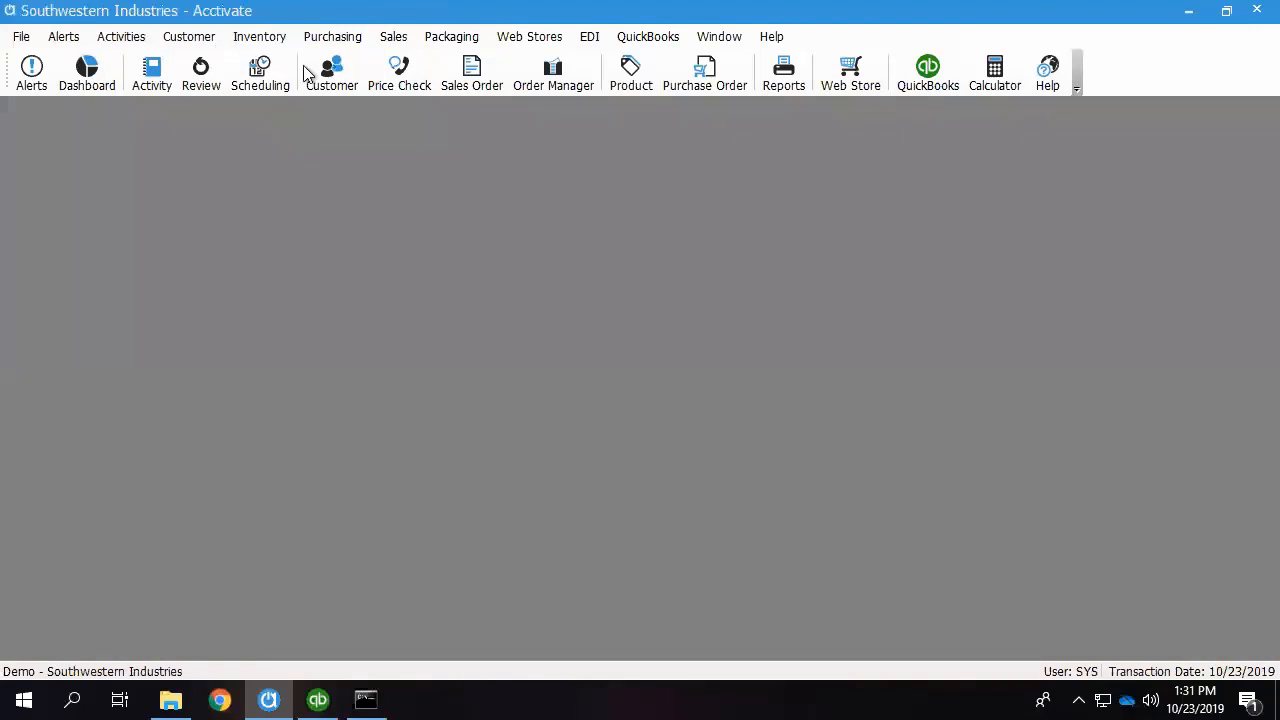
In count entry for sheet 45, enter counted quantities of 1111 for Button, 23 for C10, 432 for CAL10 and 4 for CH20.
left_click(259, 37)
left_click(282, 172)
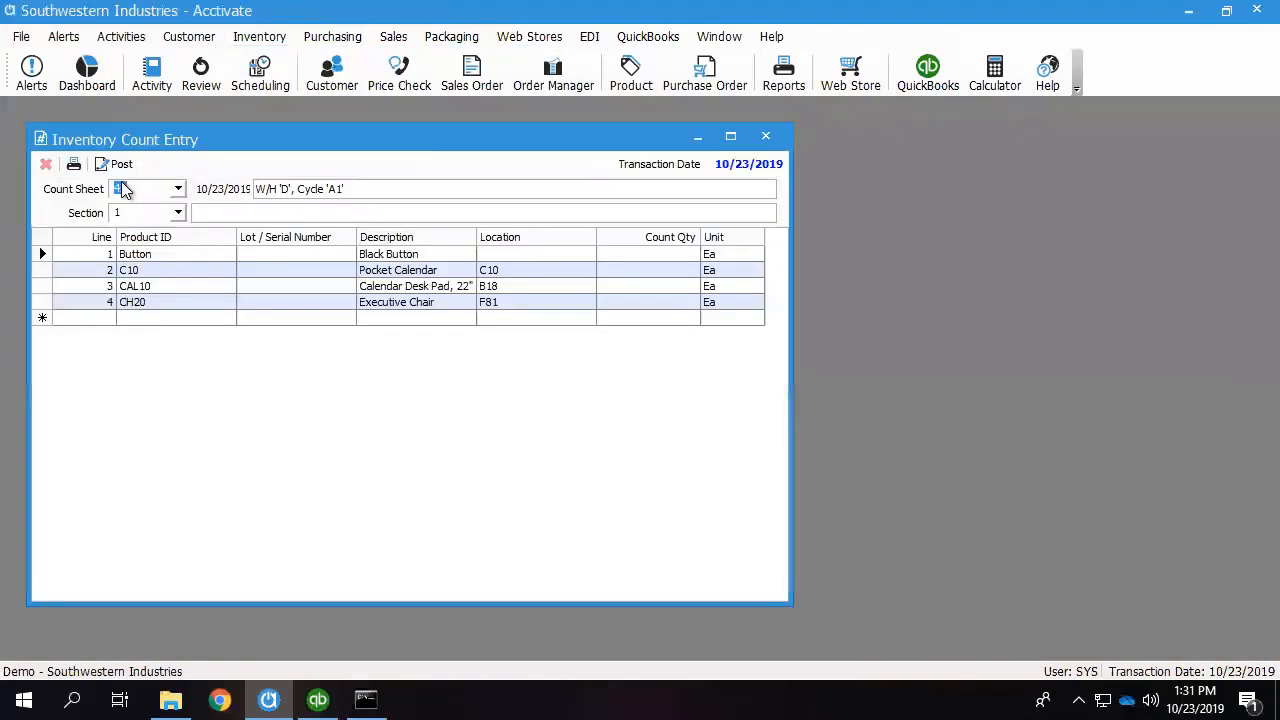
left_click_drag(356, 188, 318, 192)
left_click(660, 256)
left_click(662, 270)
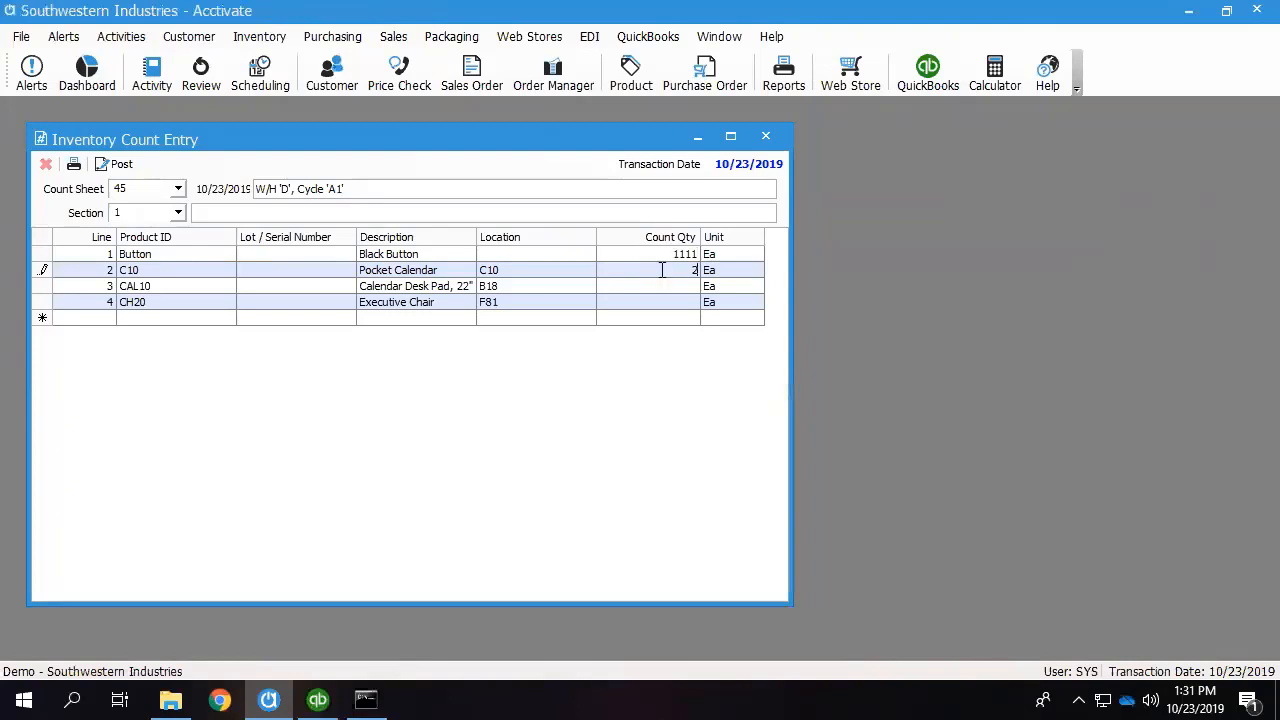
left_click(668, 286)
type("432")
left_click(670, 304)
type("4")
Post count sheet 45 with a preview of its Inventory Variance report, closing both the preview and the count entry window.
left_click(112, 164)
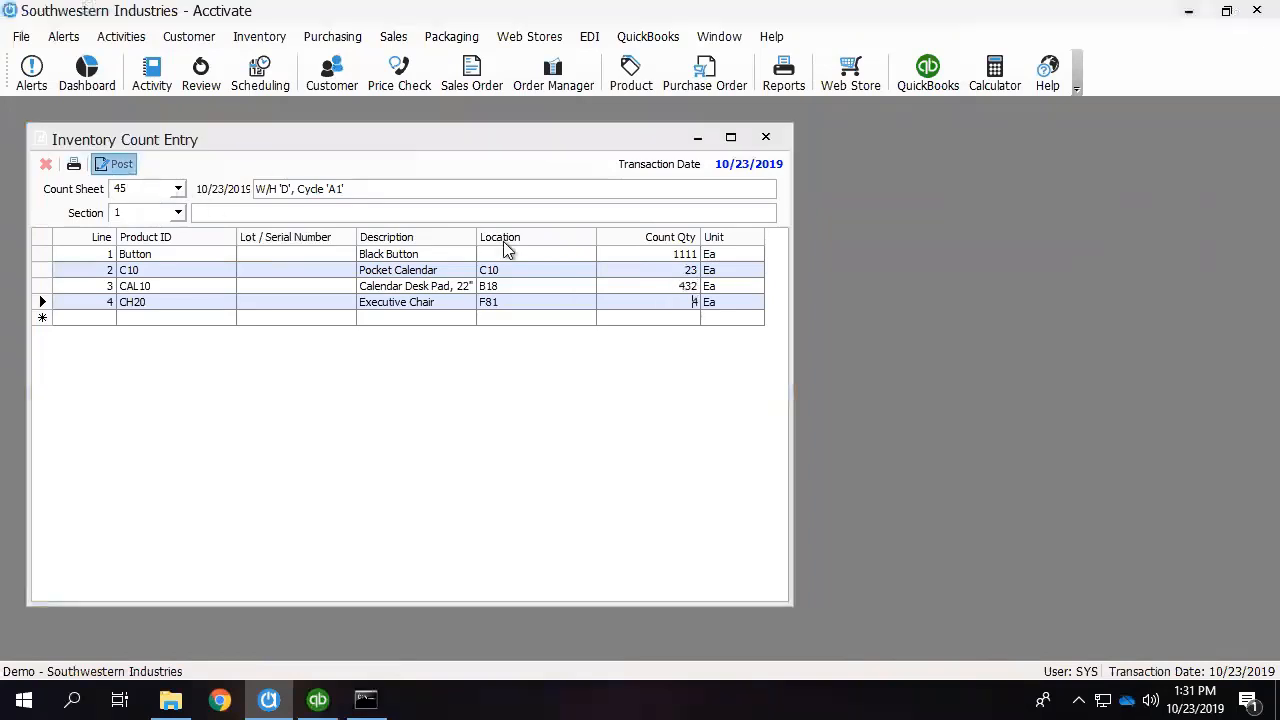
left_click(676, 421)
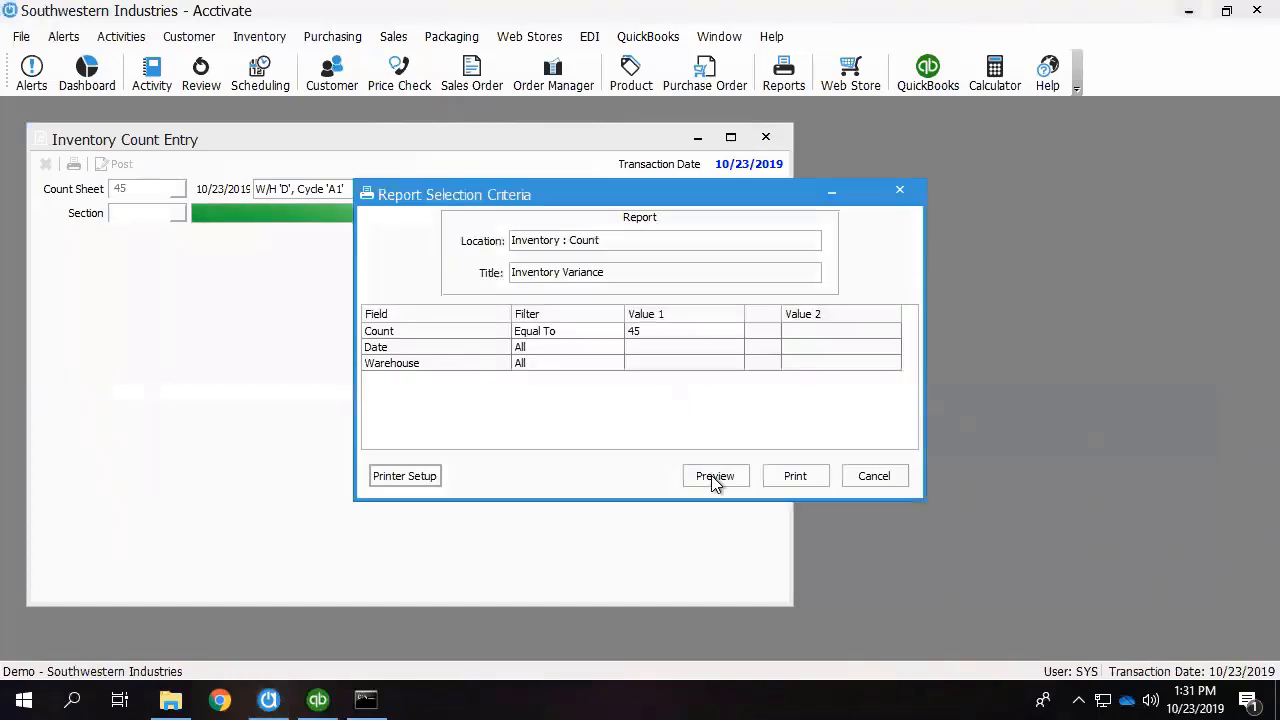
left_click(715, 477)
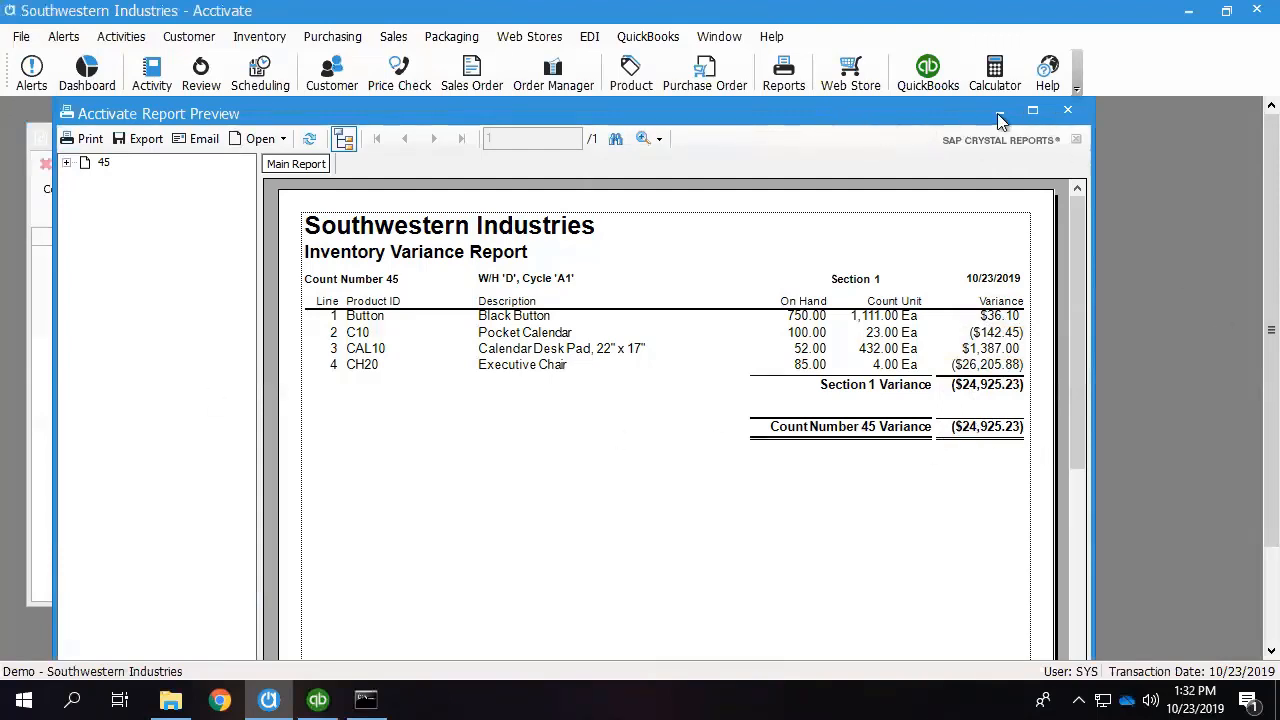
left_click(1069, 112)
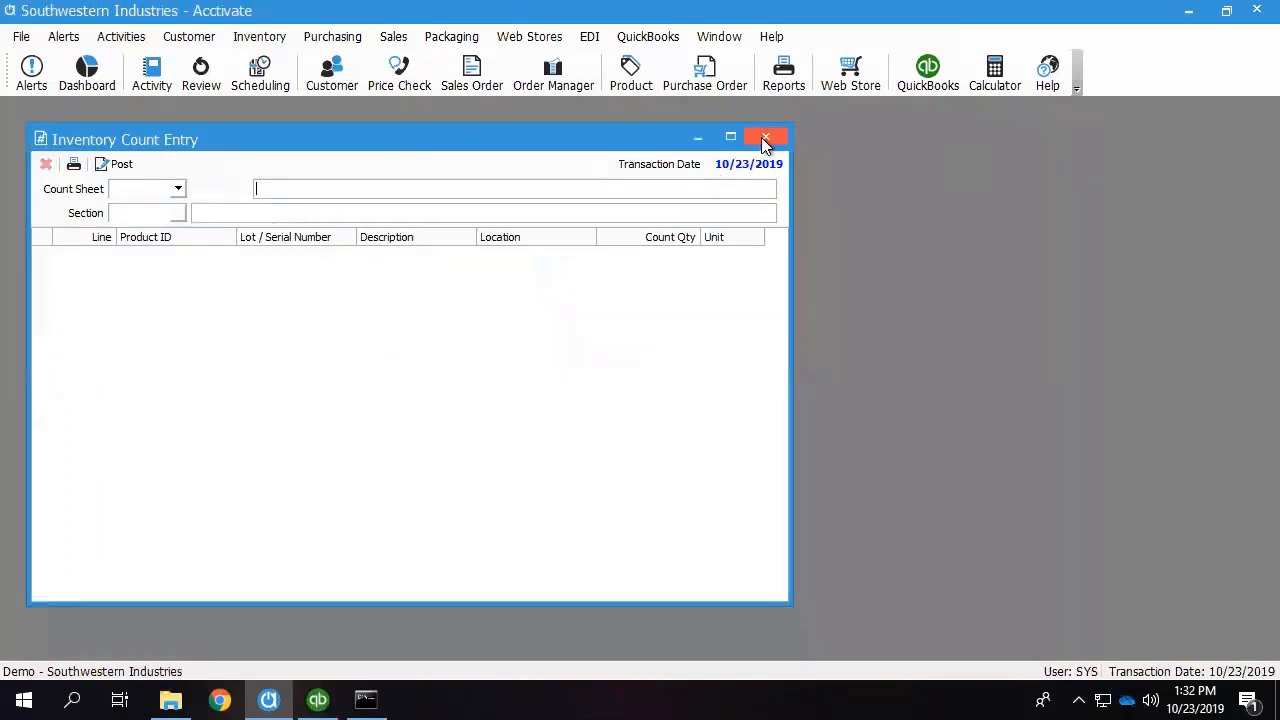
left_click(767, 140)
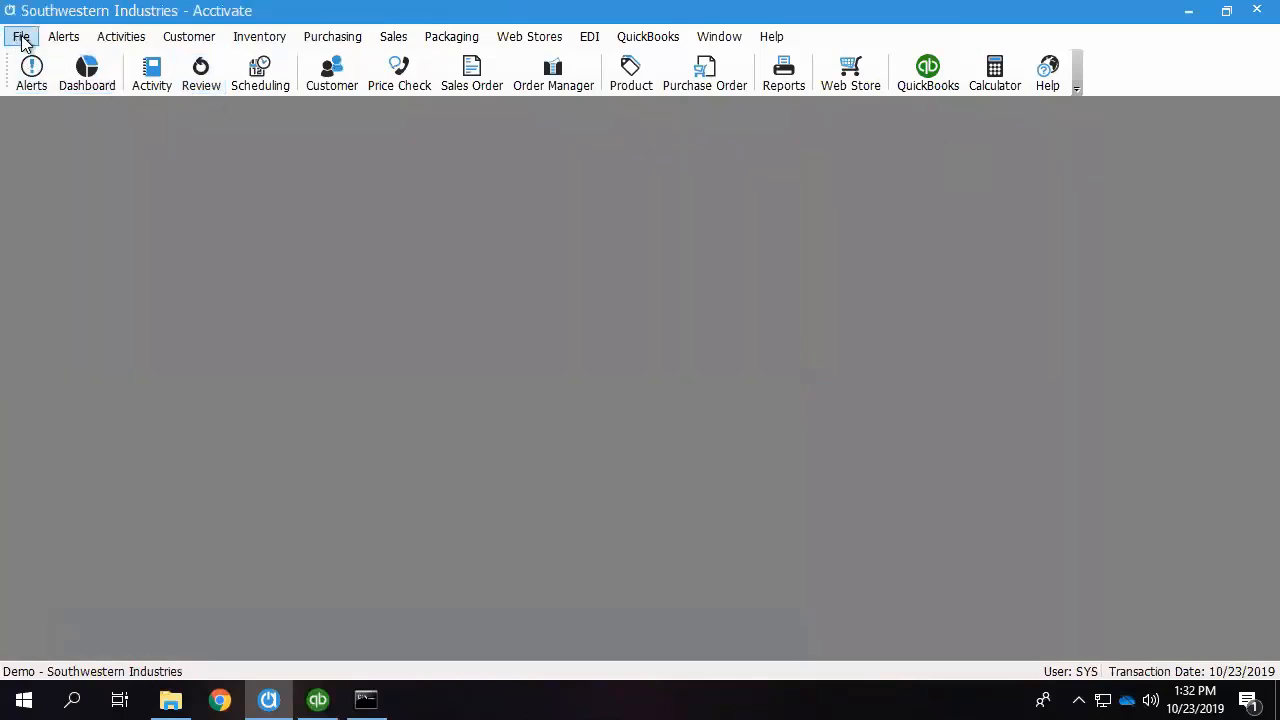
Open the inventory Locations settings in Configuration Manager for editing and enable location tracking for inventory transactions.
left_click(20, 36)
left_click(82, 152)
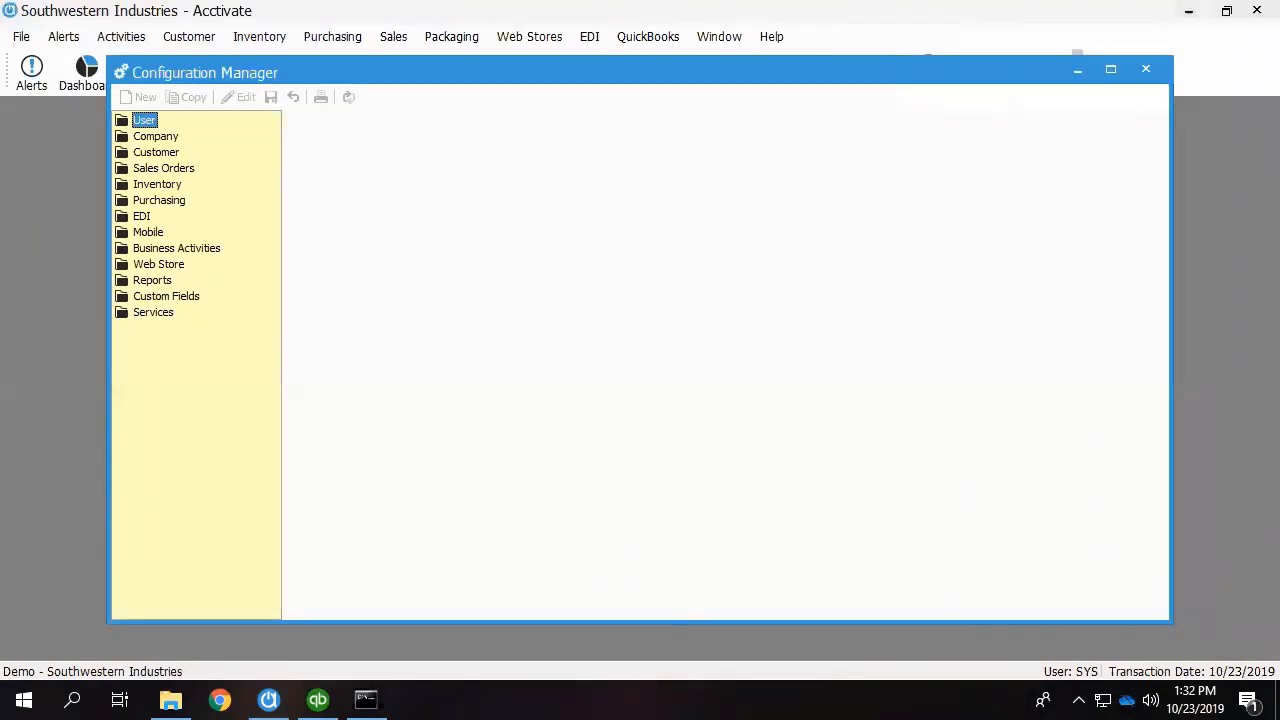
left_click(157, 184)
left_click(172, 232)
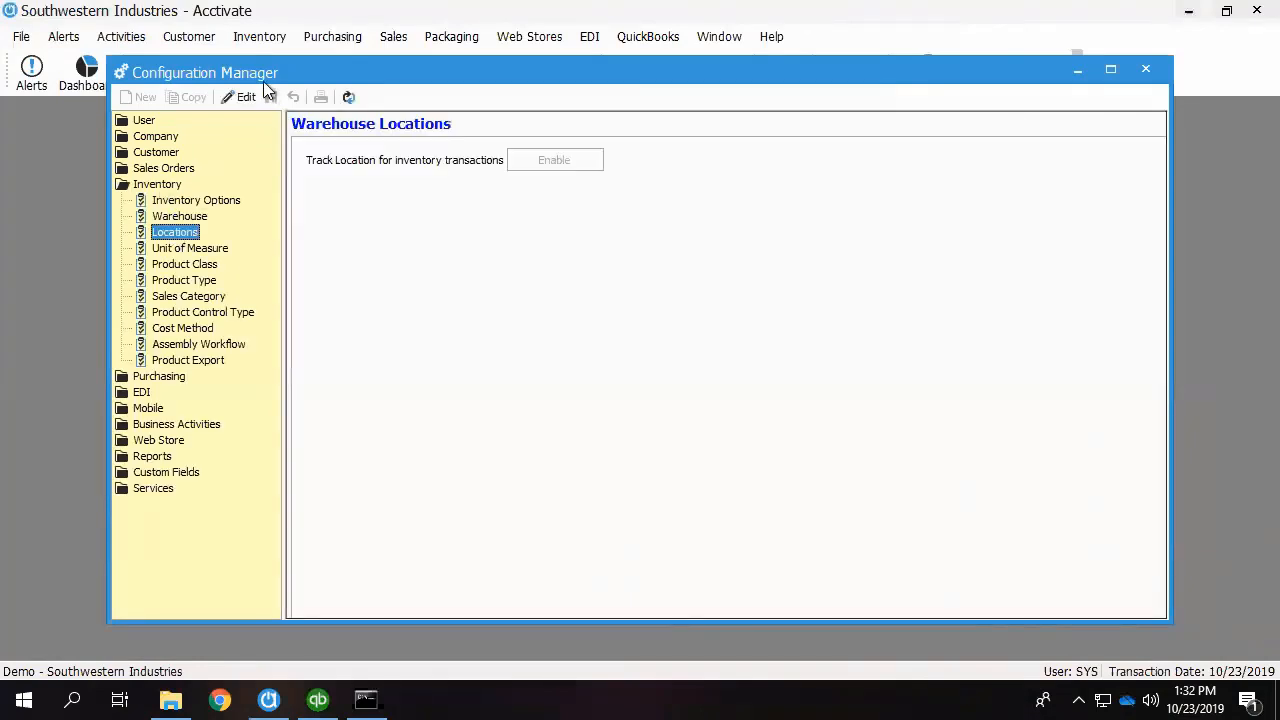
left_click(240, 97)
left_click(556, 162)
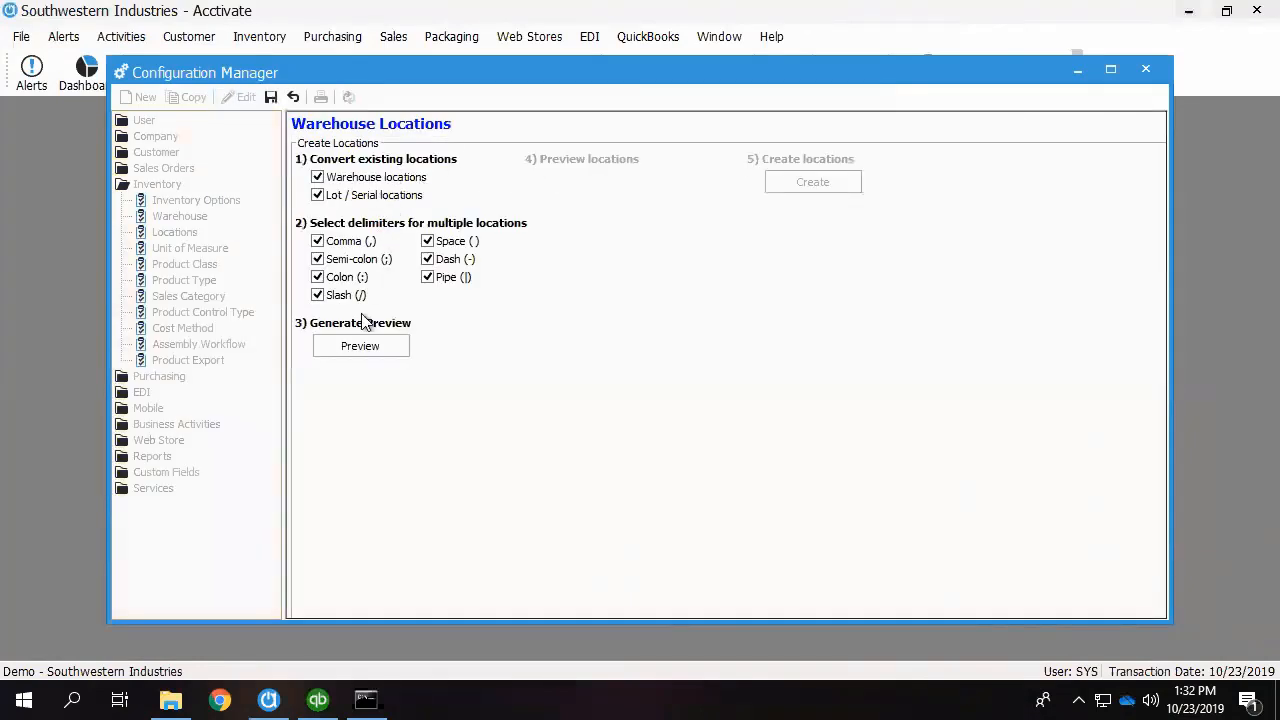
Generate and create the warehouse locations from the existing ones, save the configuration and close Configuration Manager.
left_click(361, 347)
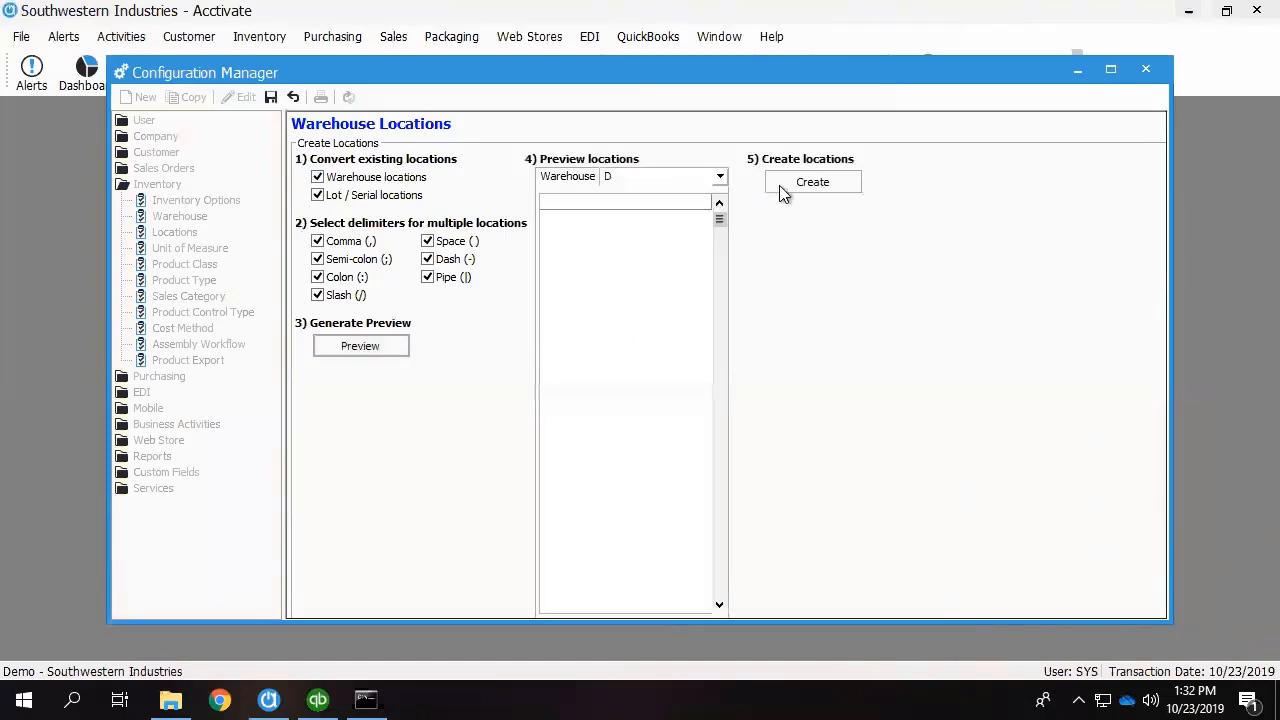
left_click(780, 184)
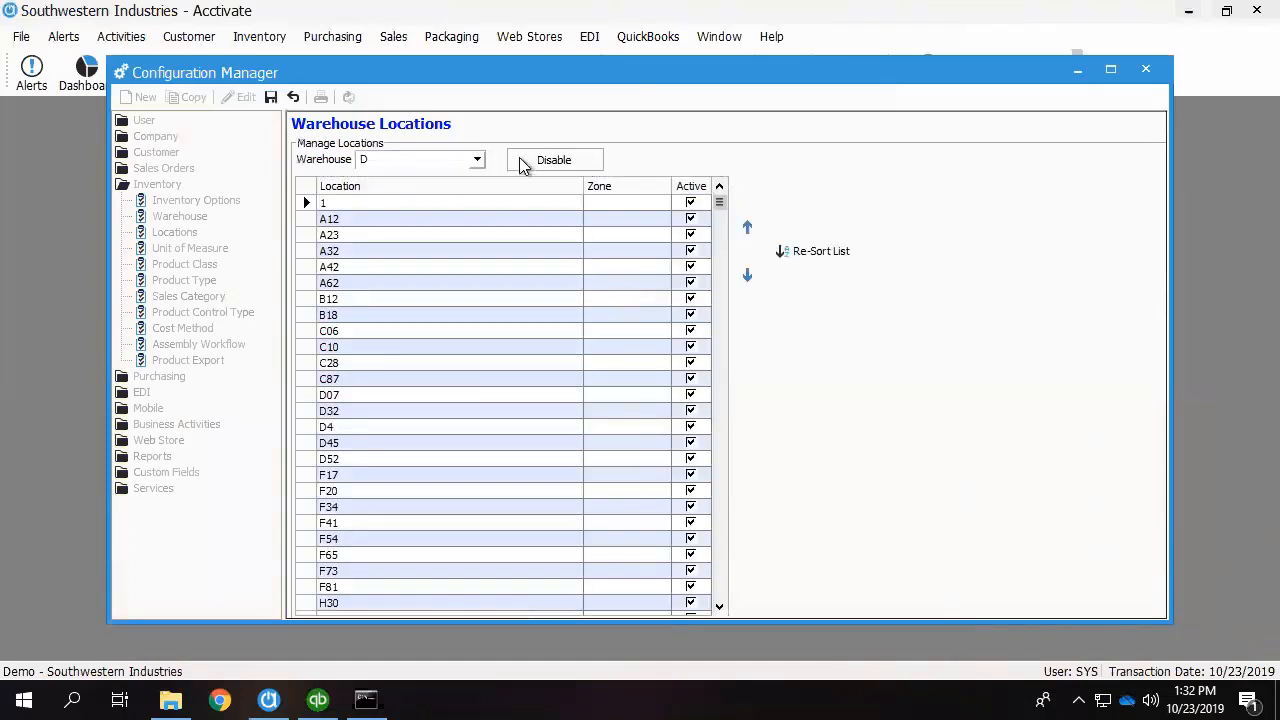
left_click(271, 97)
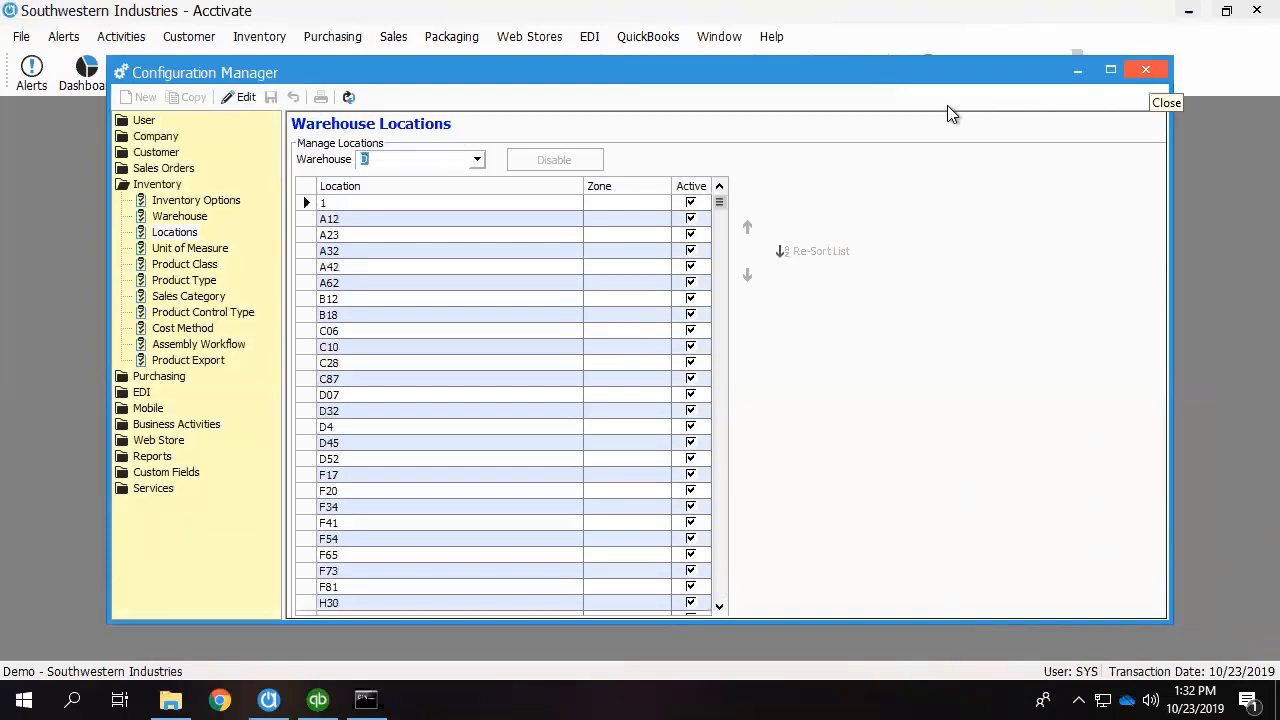
left_click(1146, 70)
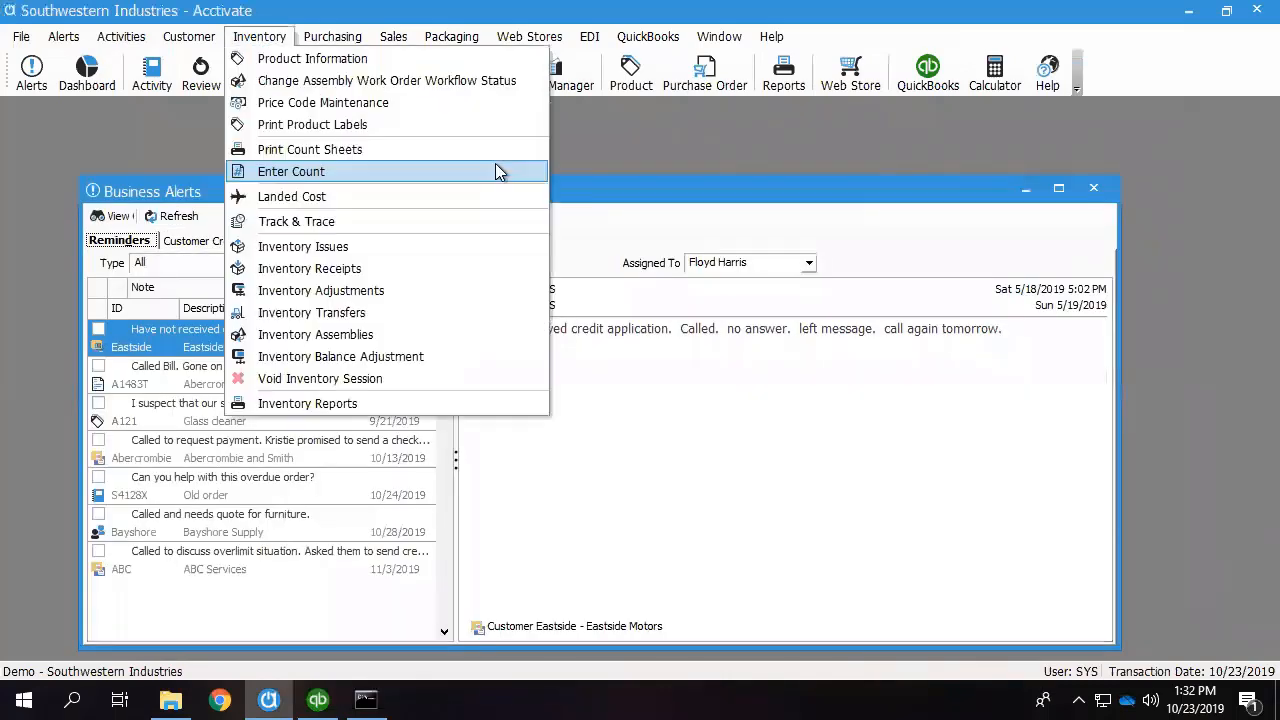
Prepare count sheets for all product classes in the Dallas warehouse, sequenced by Location, Product ID, and preview the printout.
left_click(290, 152)
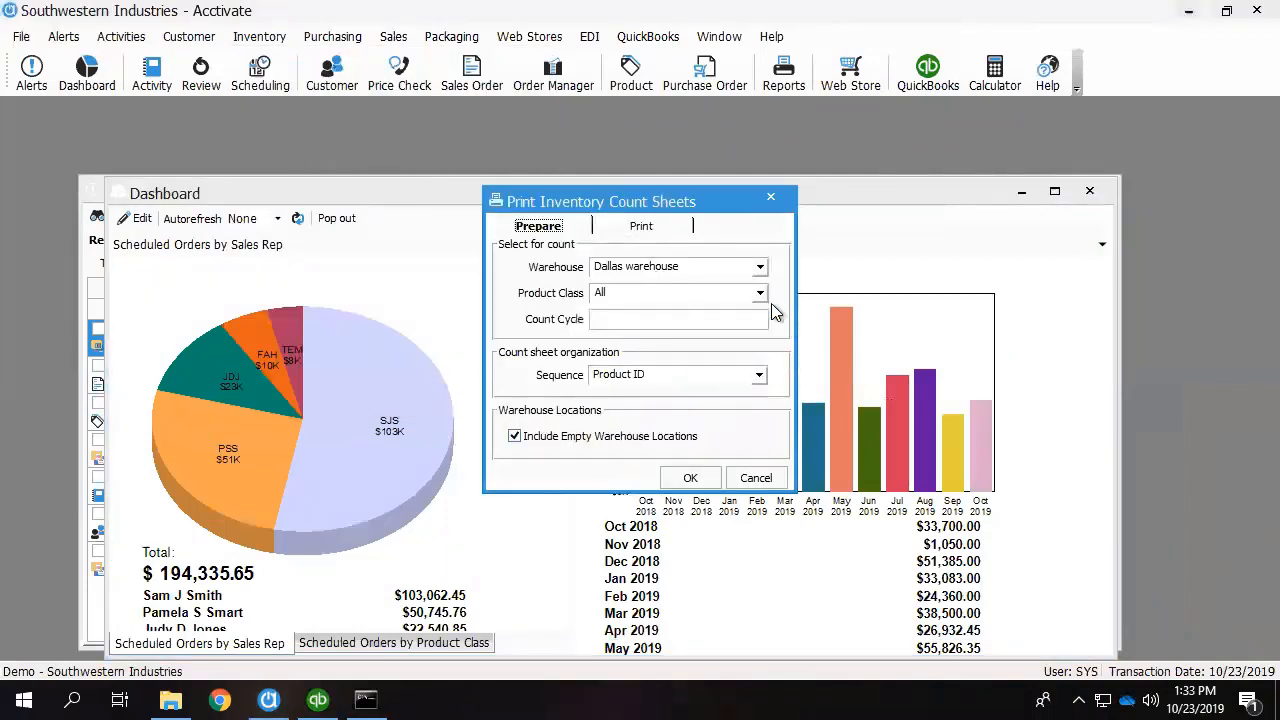
left_click(759, 376)
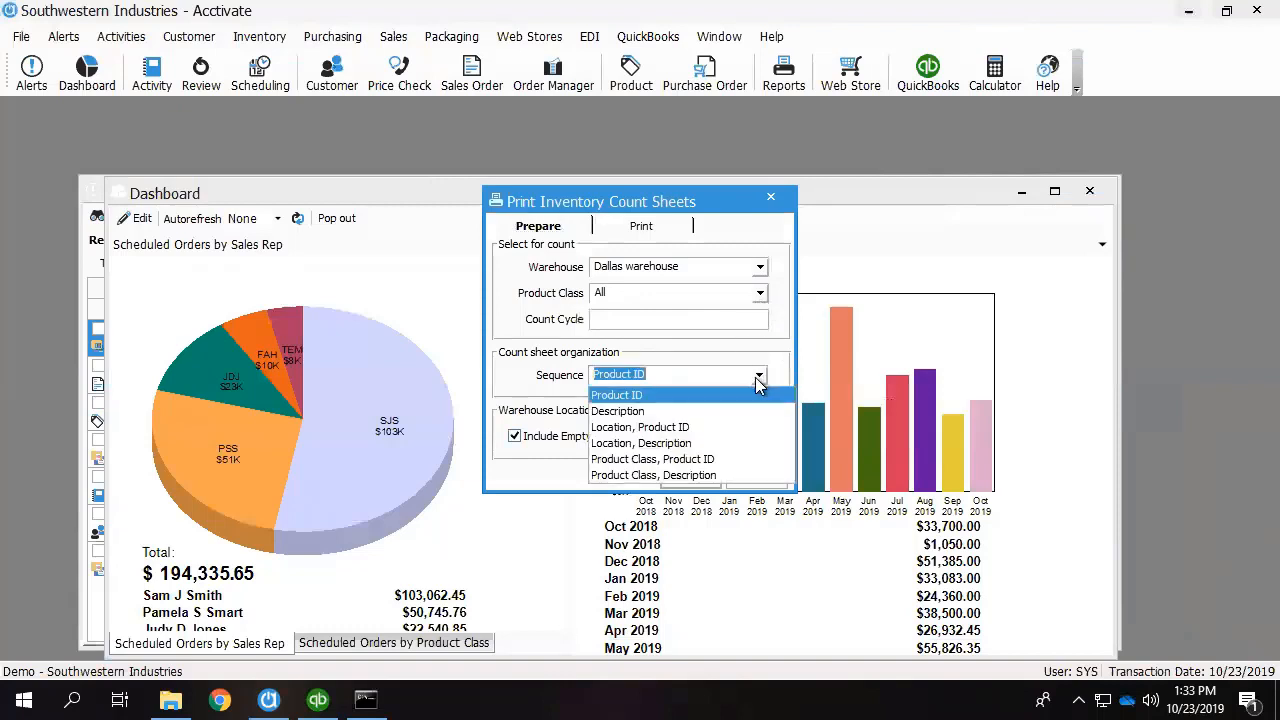
left_click(656, 428)
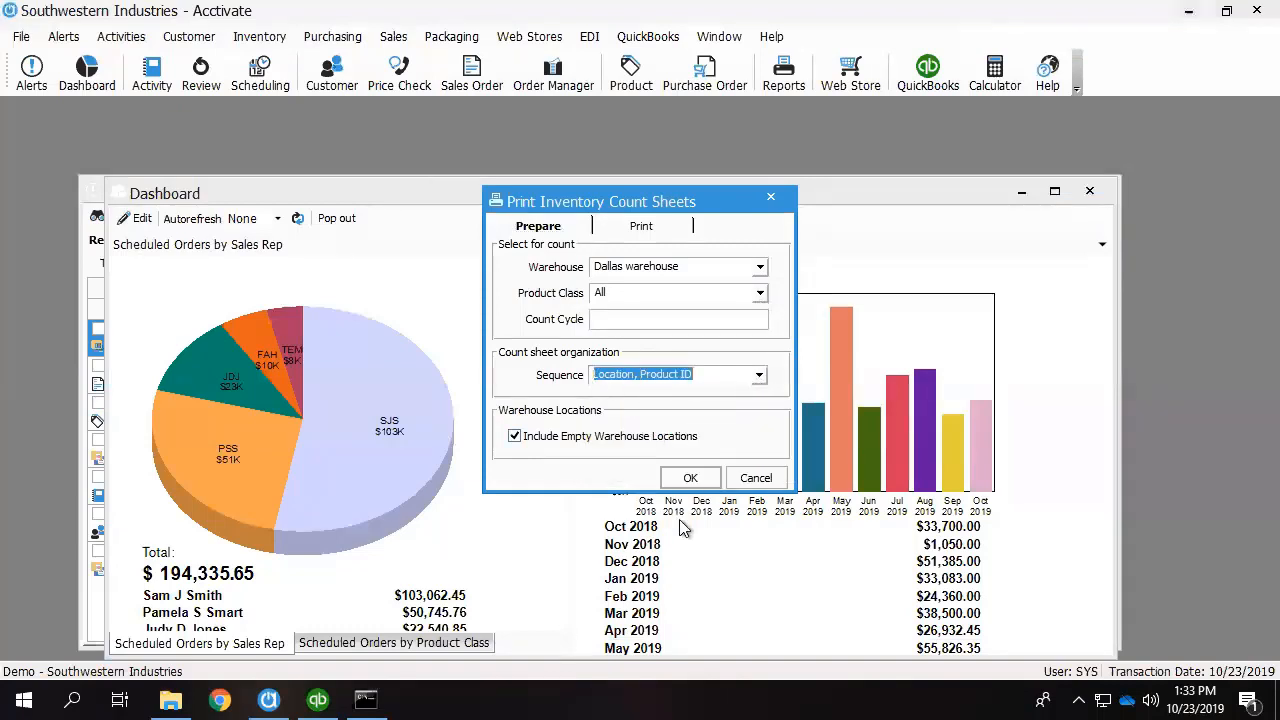
left_click(690, 477)
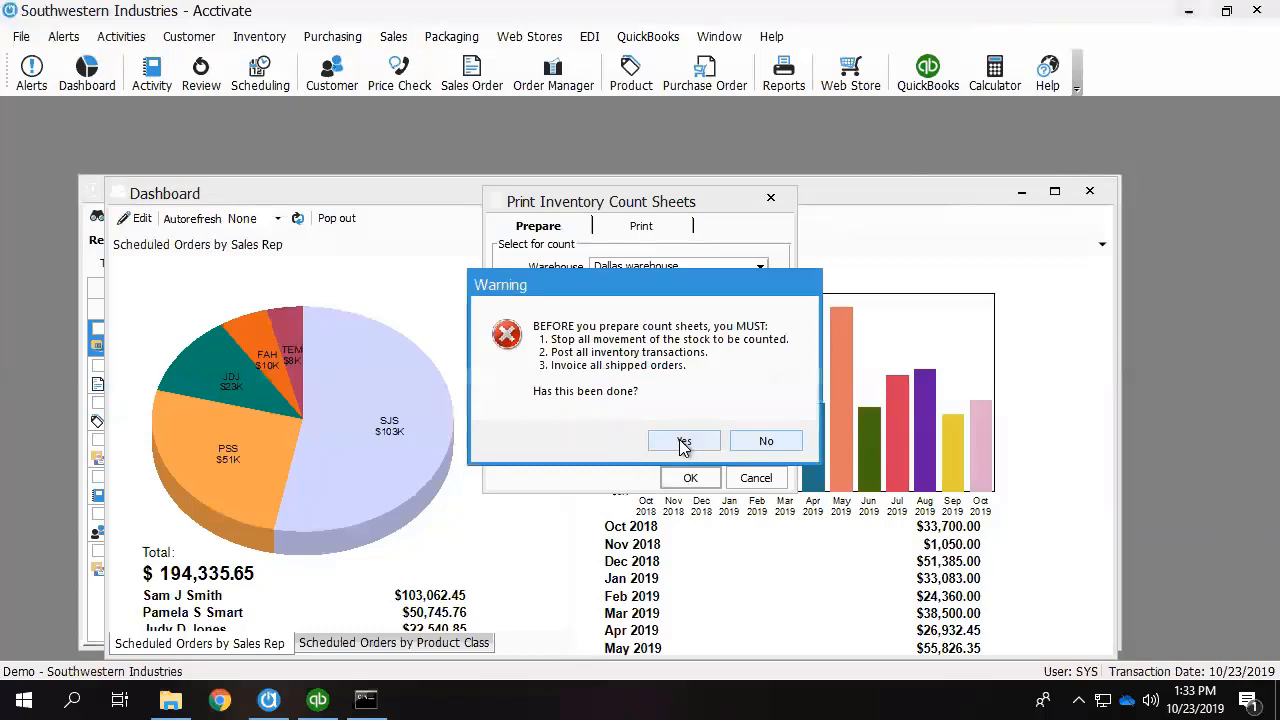
left_click(684, 442)
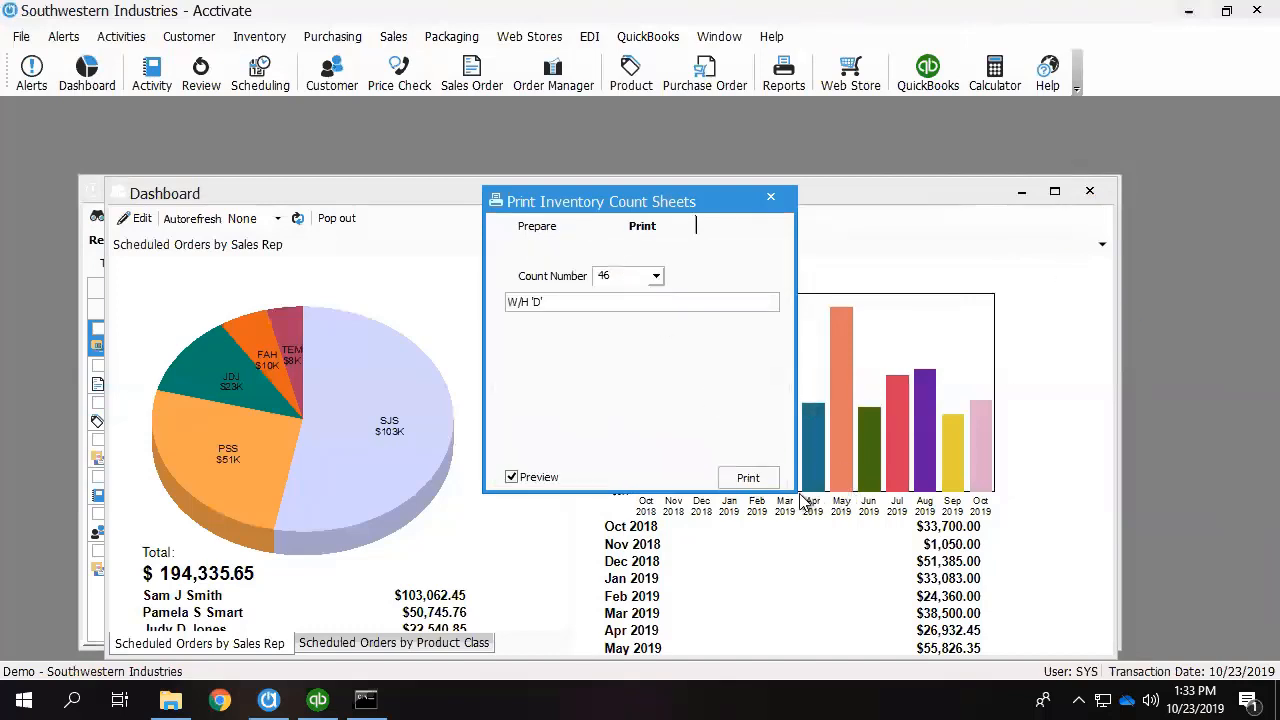
left_click(752, 478)
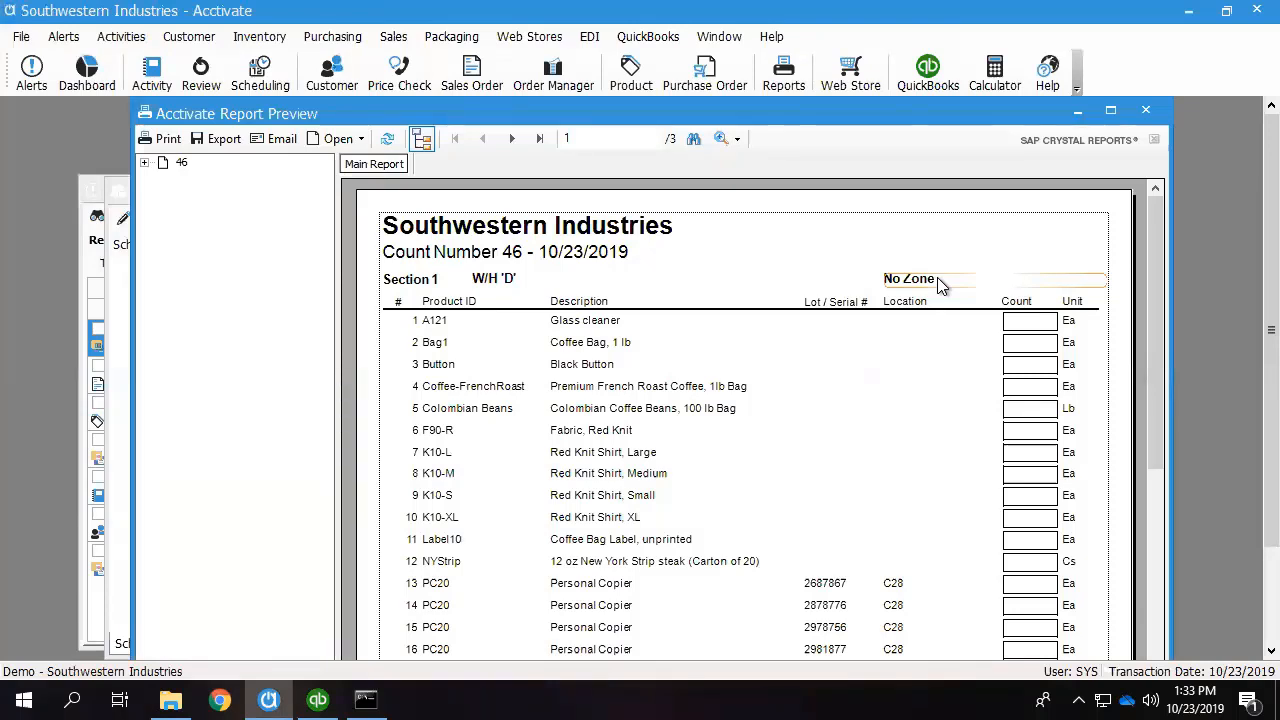
Examine the product order and the Location column across all three pages of the count number 46 report preview.
scroll(935, 441, "down", 5)
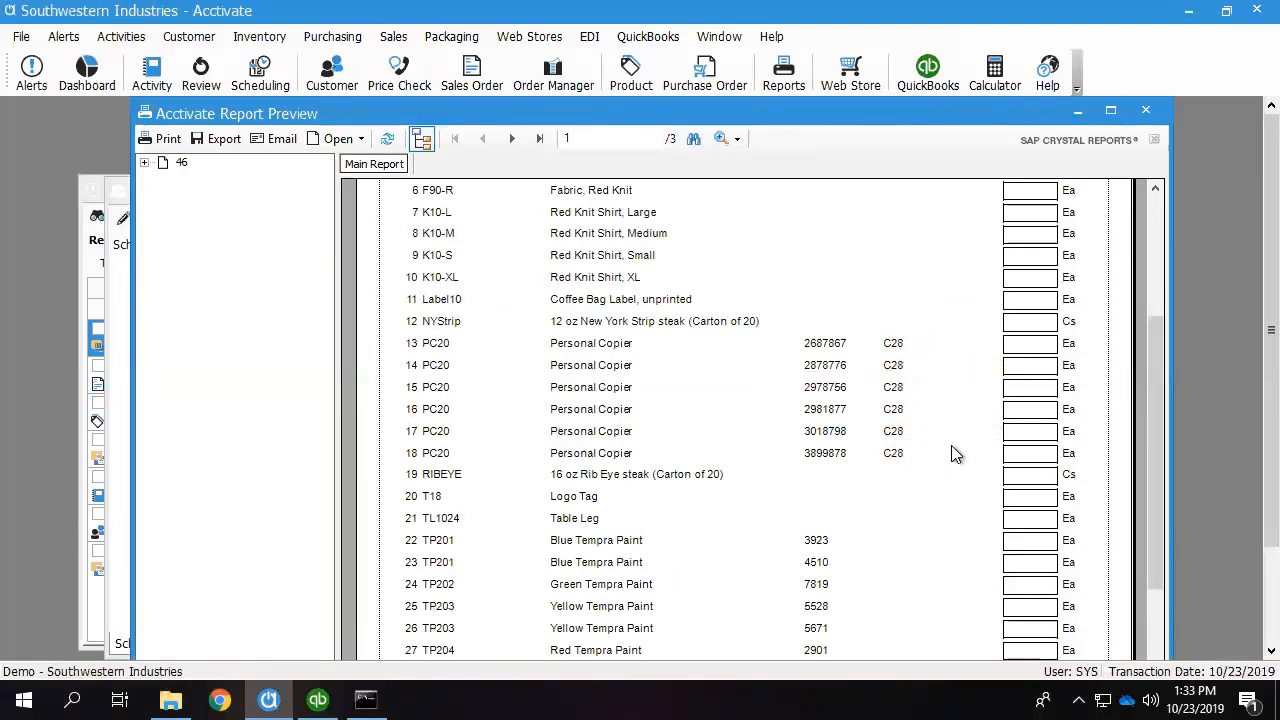
scroll(955, 453, "down", 5)
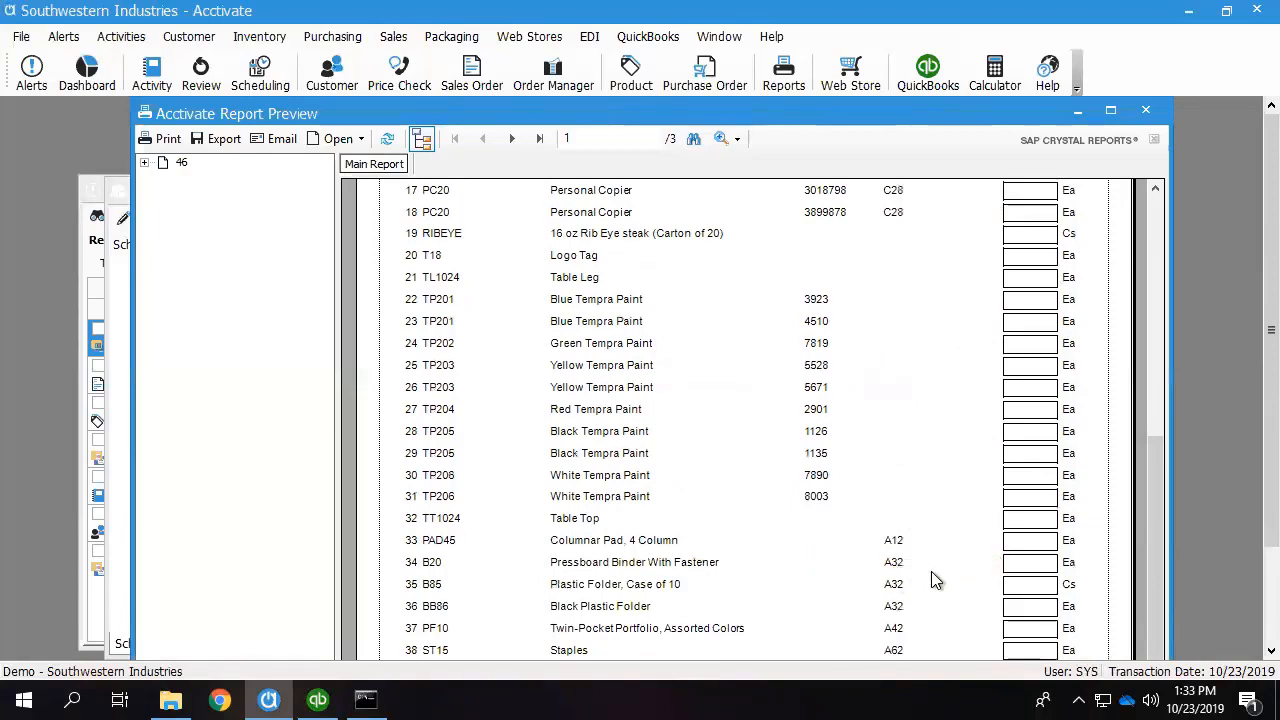
scroll(935, 540, "up", 5)
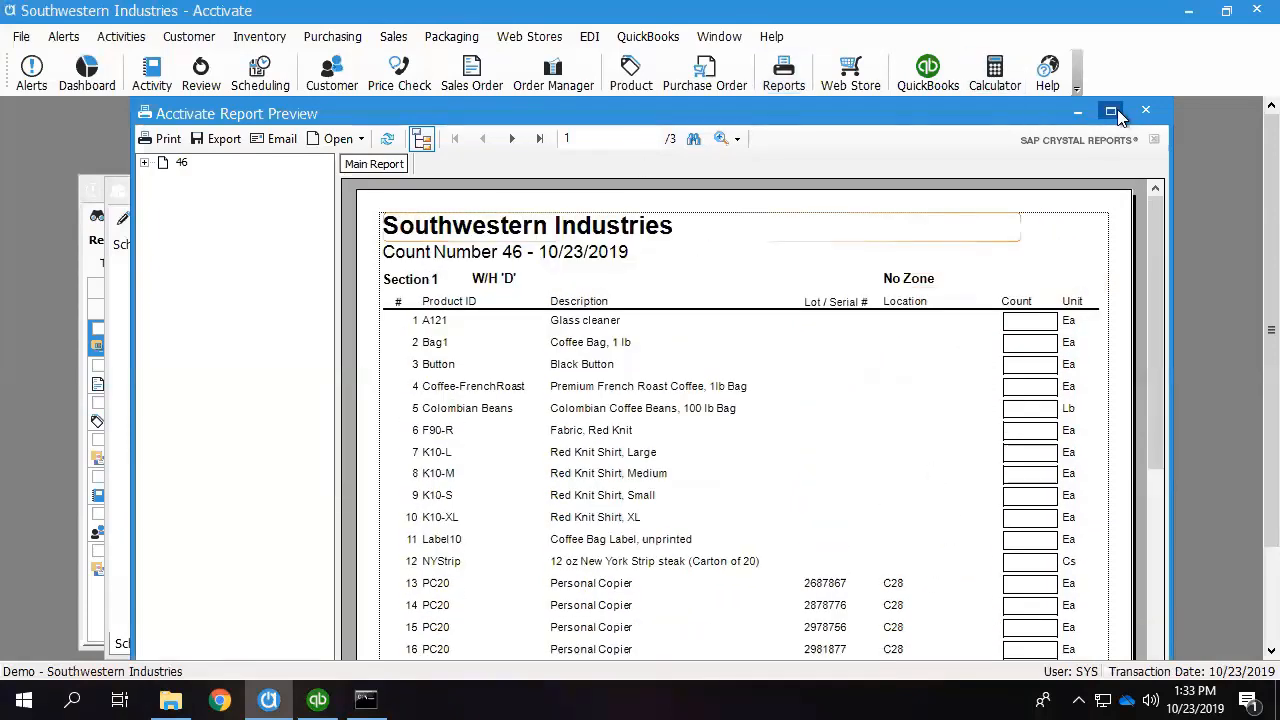
left_click(1118, 115)
left_click(377, 110)
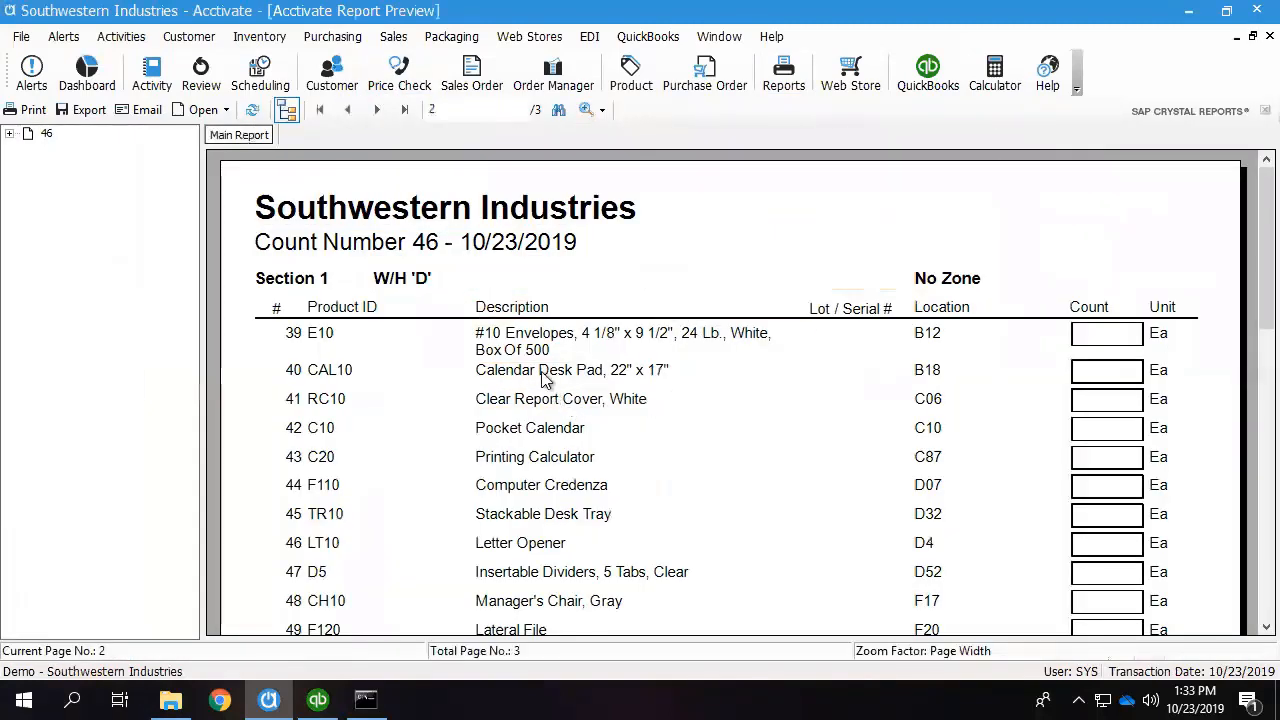
left_click(576, 460)
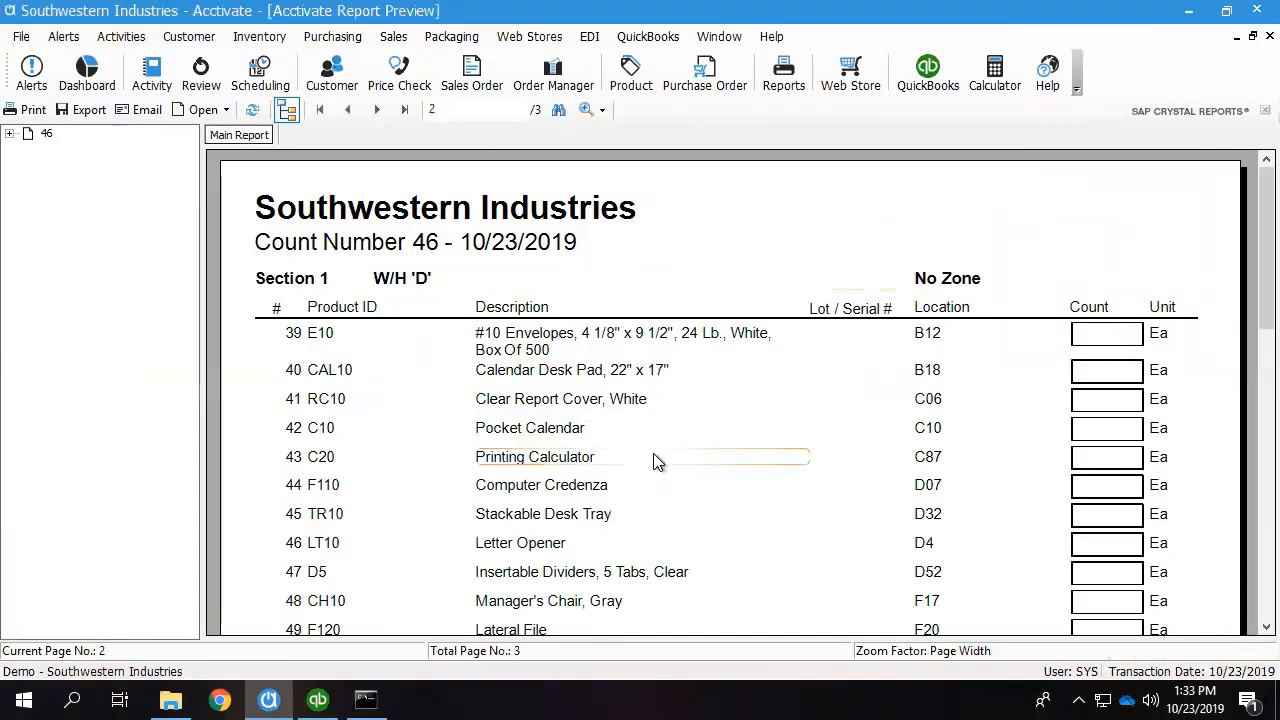
left_click(939, 431)
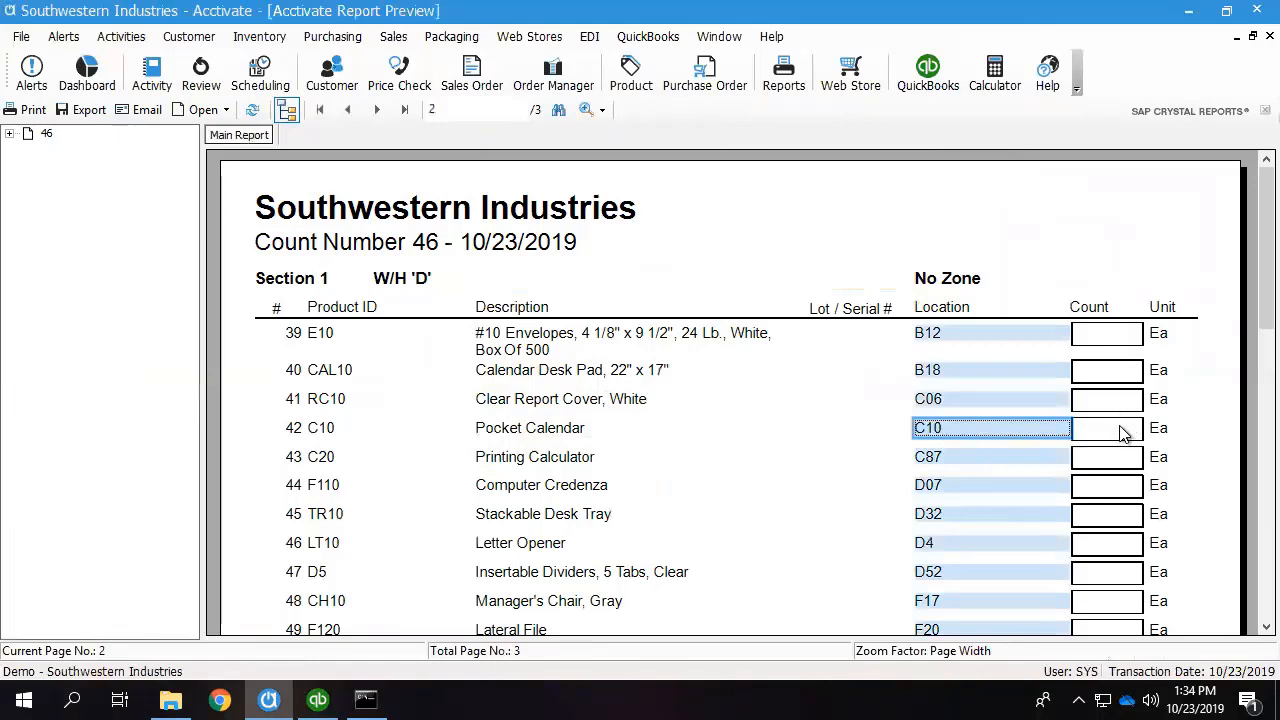
left_click(979, 456)
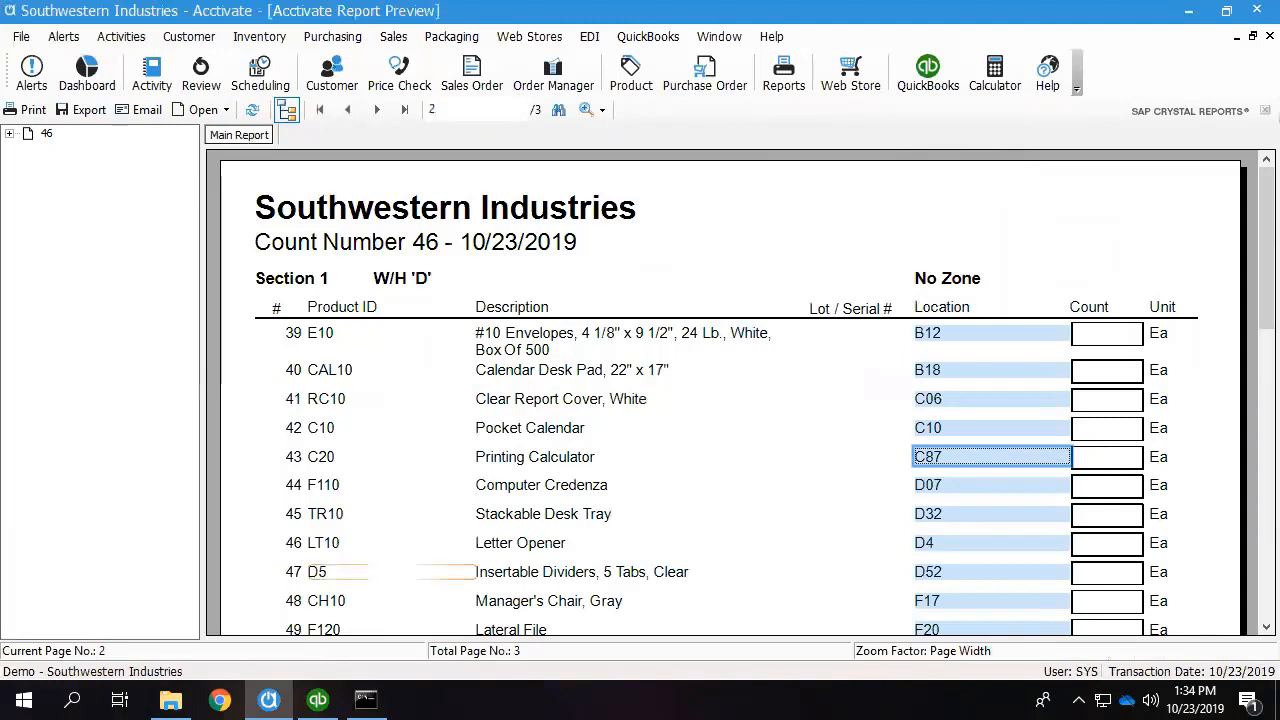
left_click(378, 111)
scroll(771, 335, "down", 5)
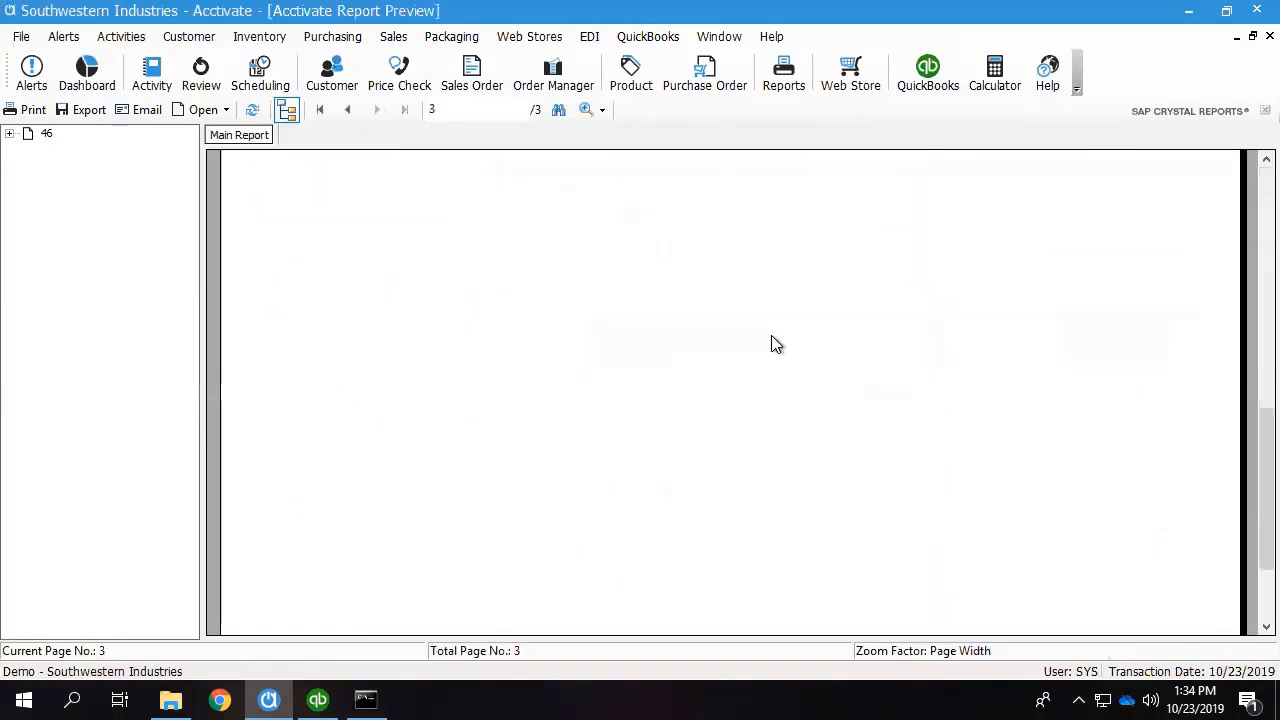
scroll(771, 335, "up", 5)
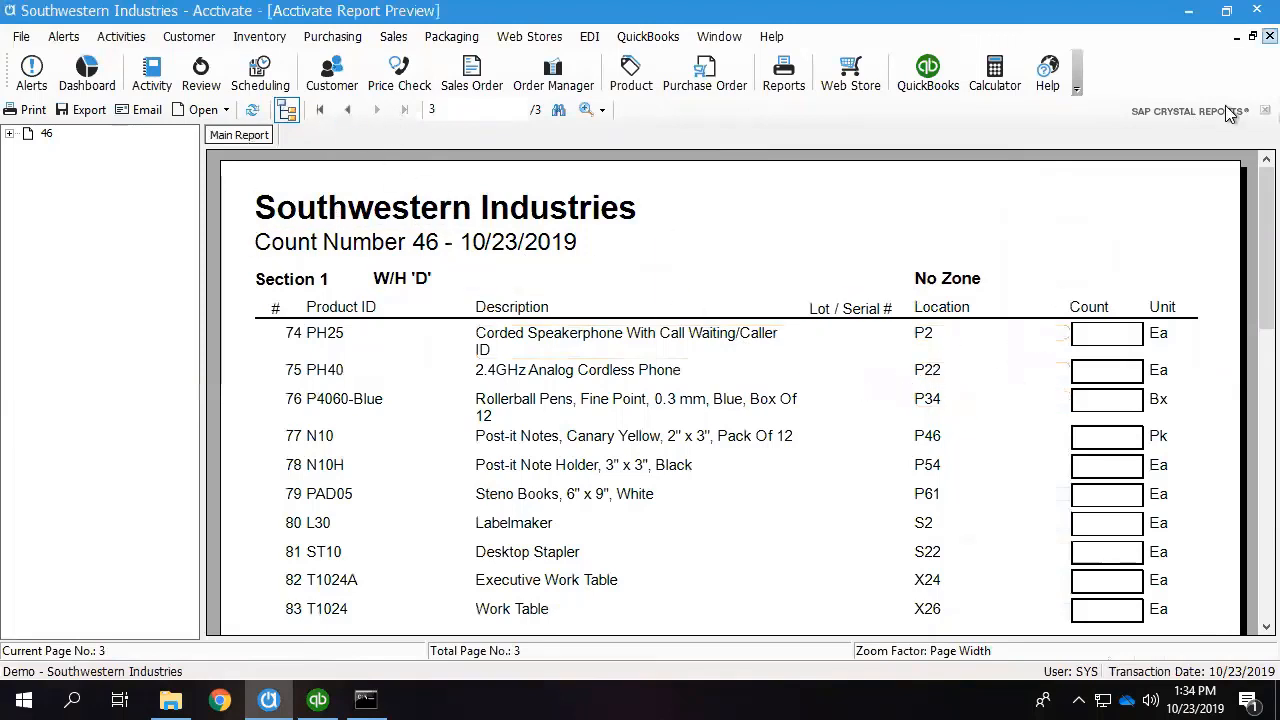
scroll(928, 343, "down", 3)
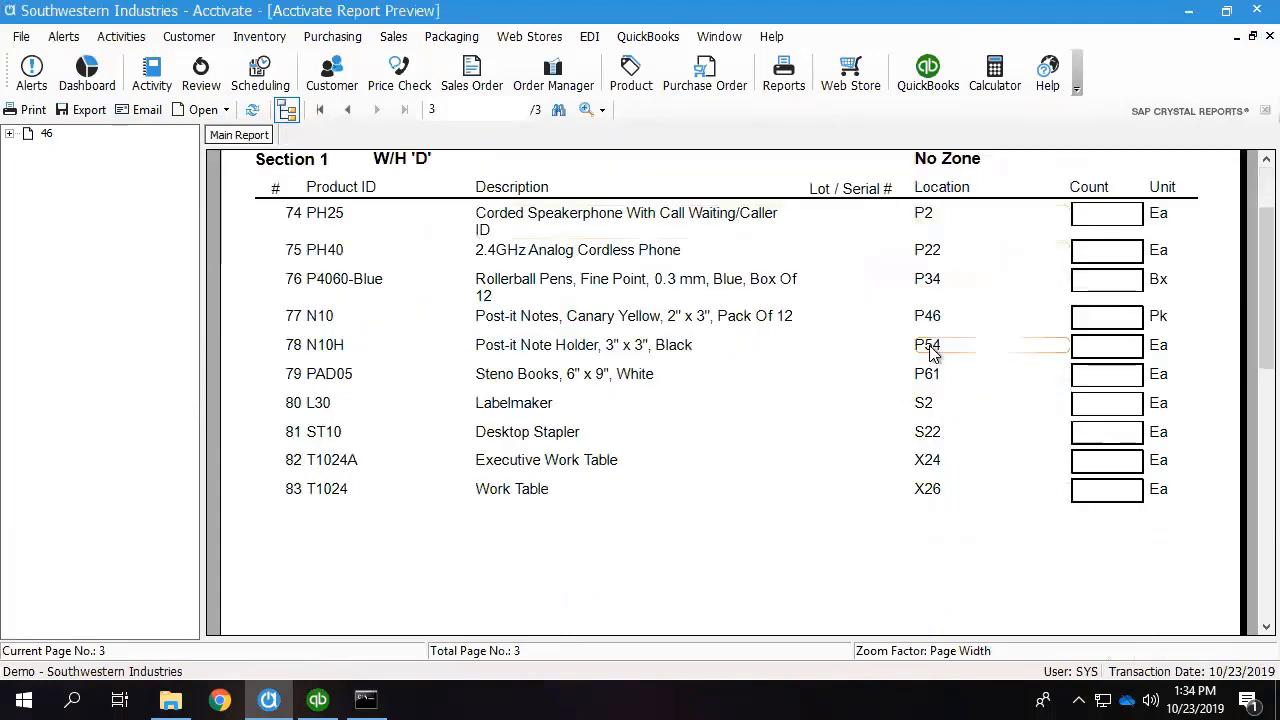
scroll(962, 366, "up", 3)
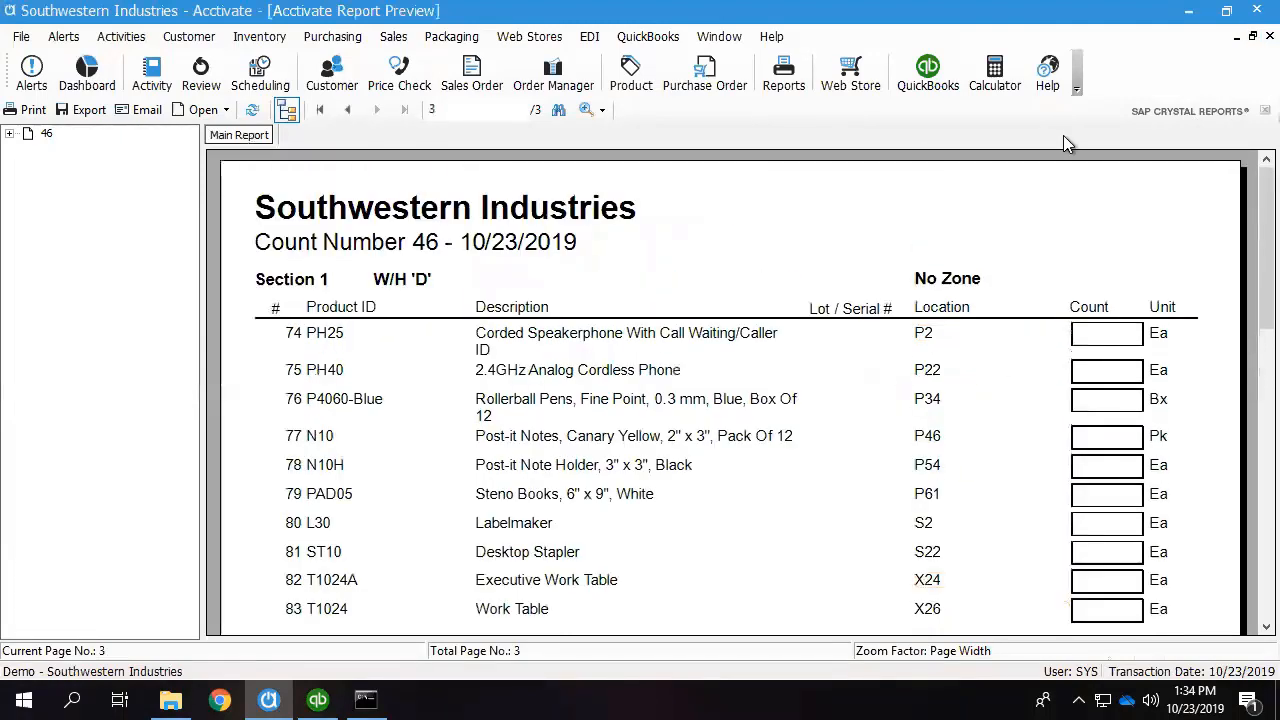
left_click(1254, 36)
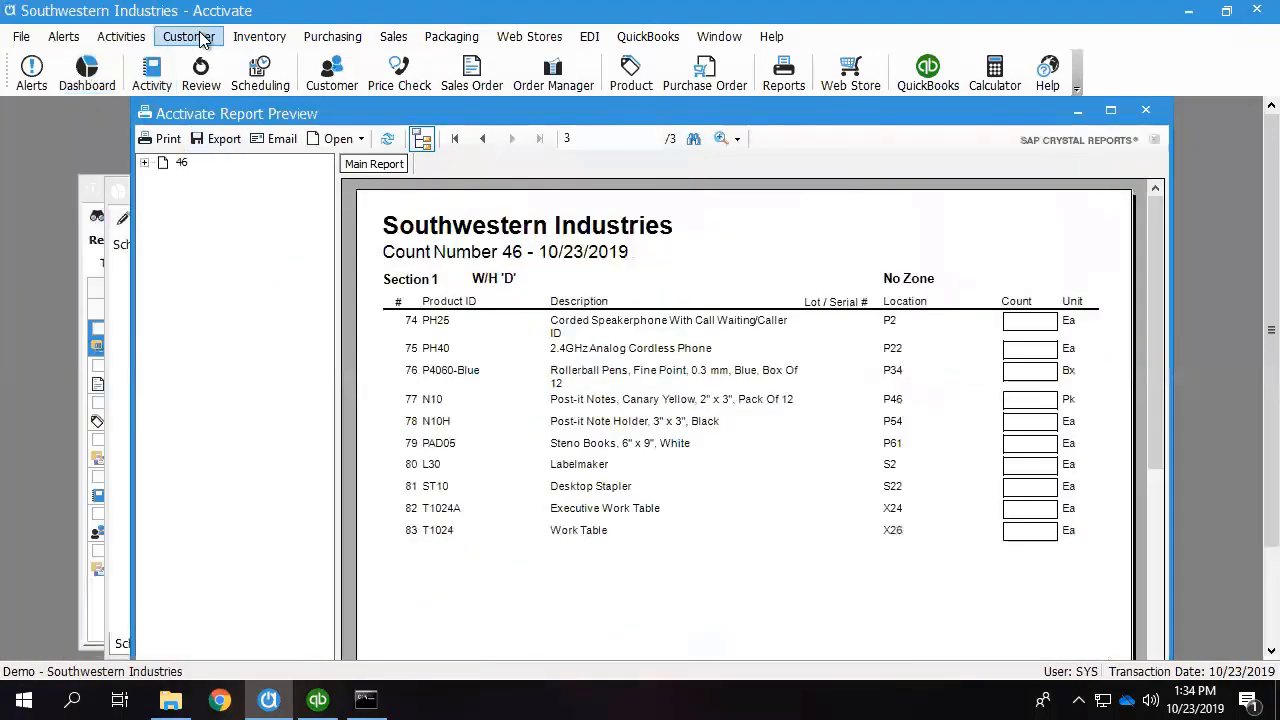
Check the count entry lines of sheet 46 down to the blank row at the end, closing count entry and the report preview.
left_click(257, 40)
left_click(300, 176)
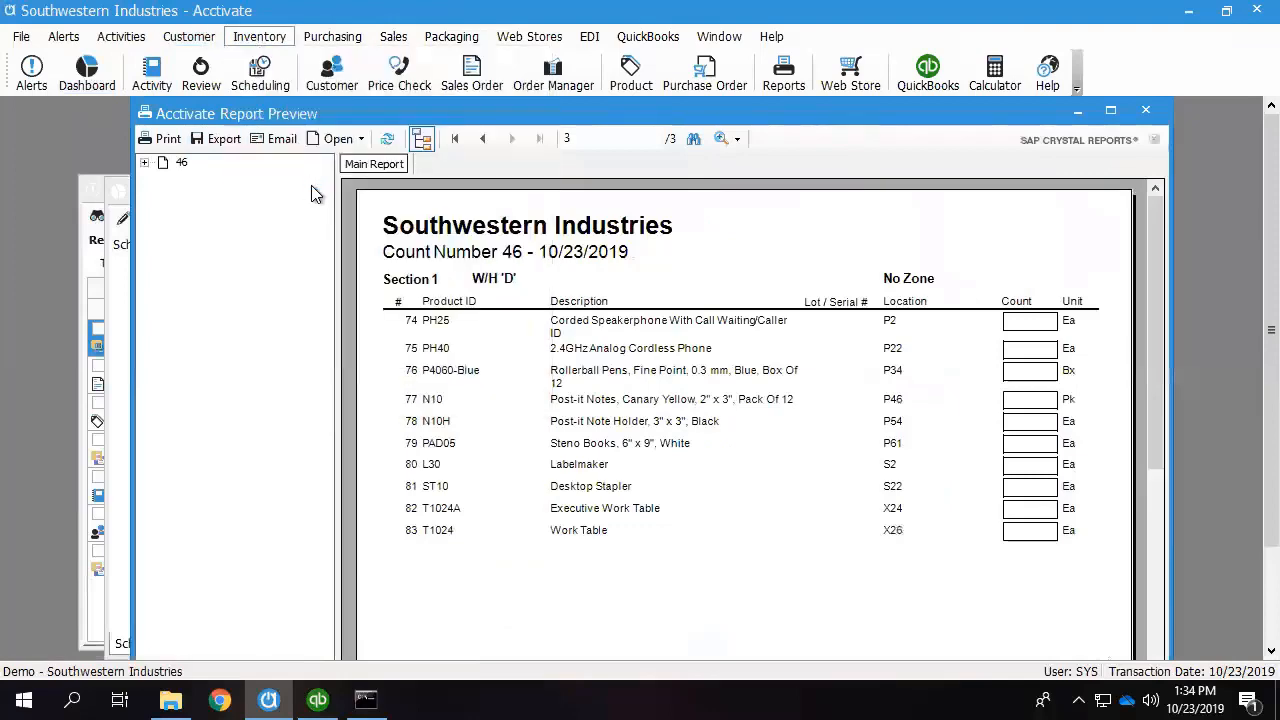
scroll(709, 423, "down", 12)
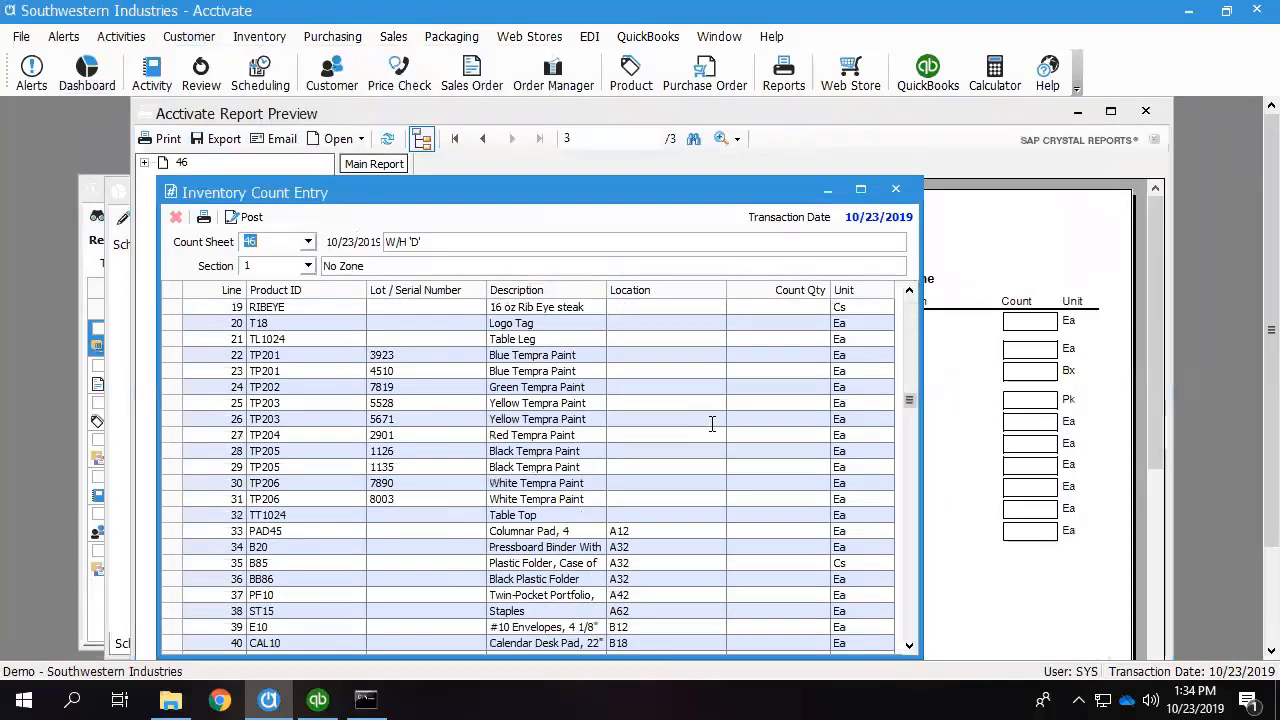
scroll(711, 423, "down", 9)
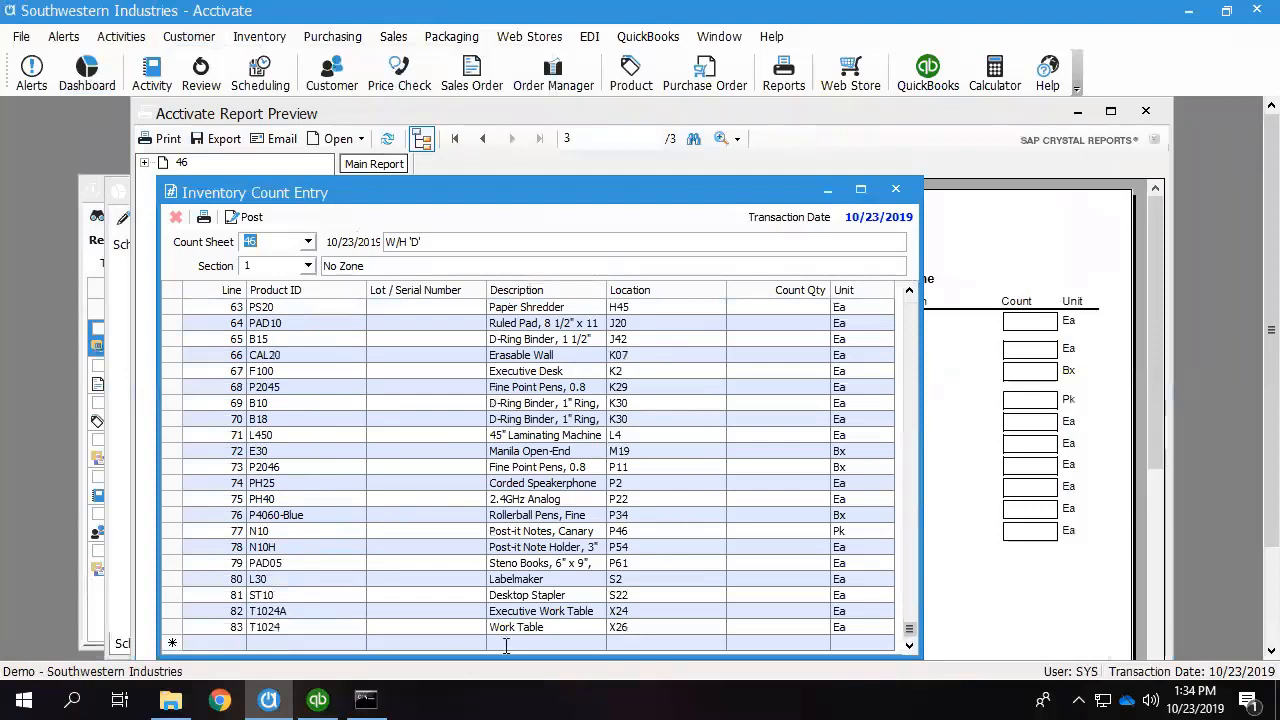
left_click(322, 645)
left_click(684, 643)
left_click(774, 640)
left_click(896, 191)
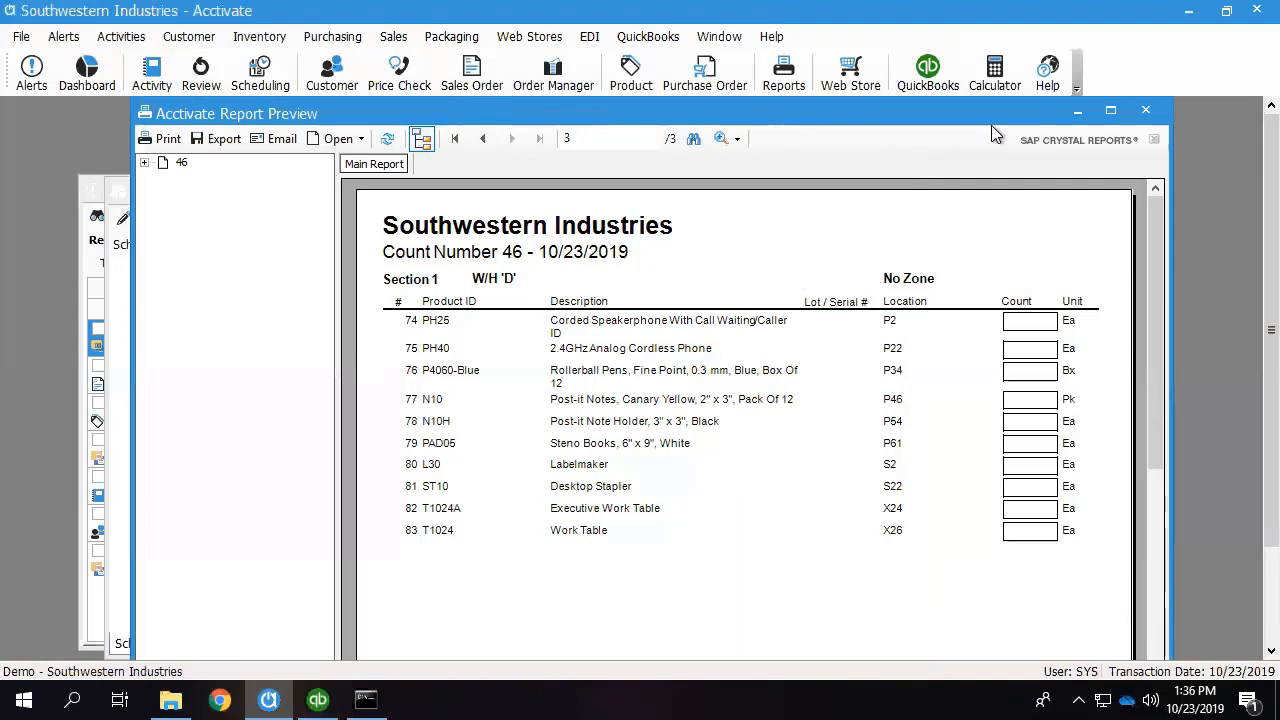
left_click(1148, 110)
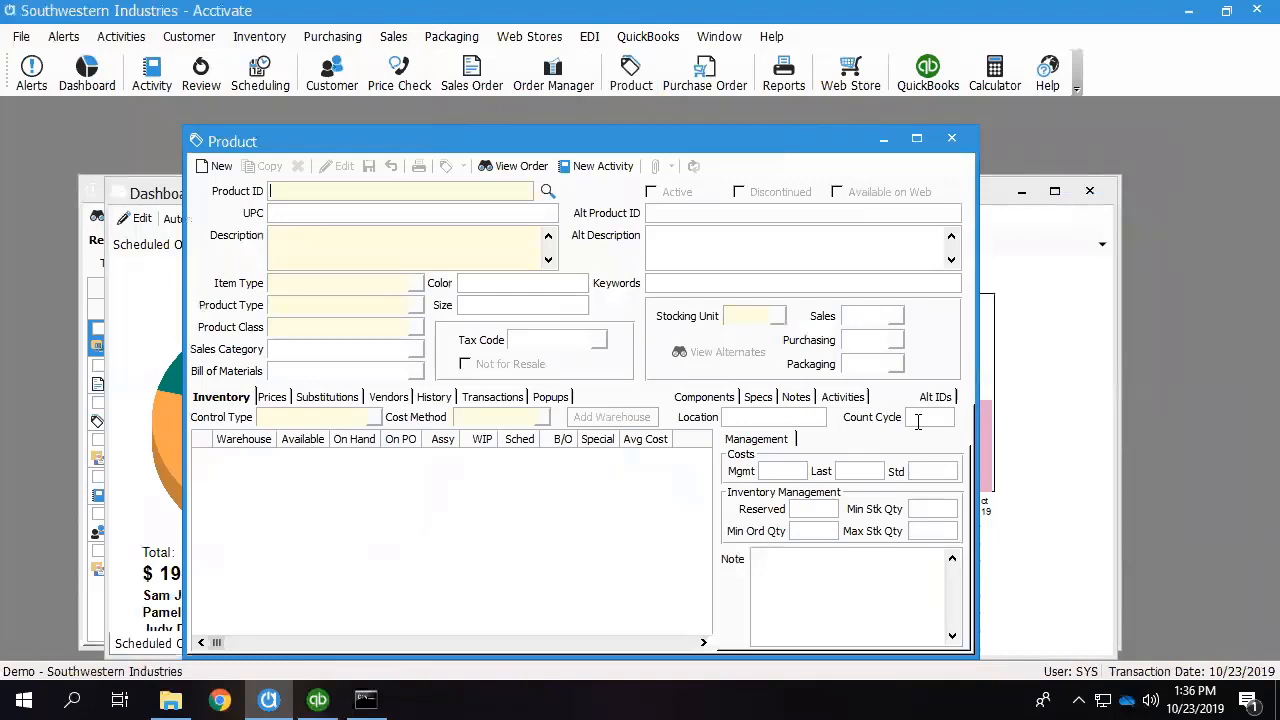
left_click(21, 36)
left_click(173, 175)
Open count entry for sheet 46 and enter a count quantity of 0 for PS20 Paper Shredder at location H45.
left_click(259, 37)
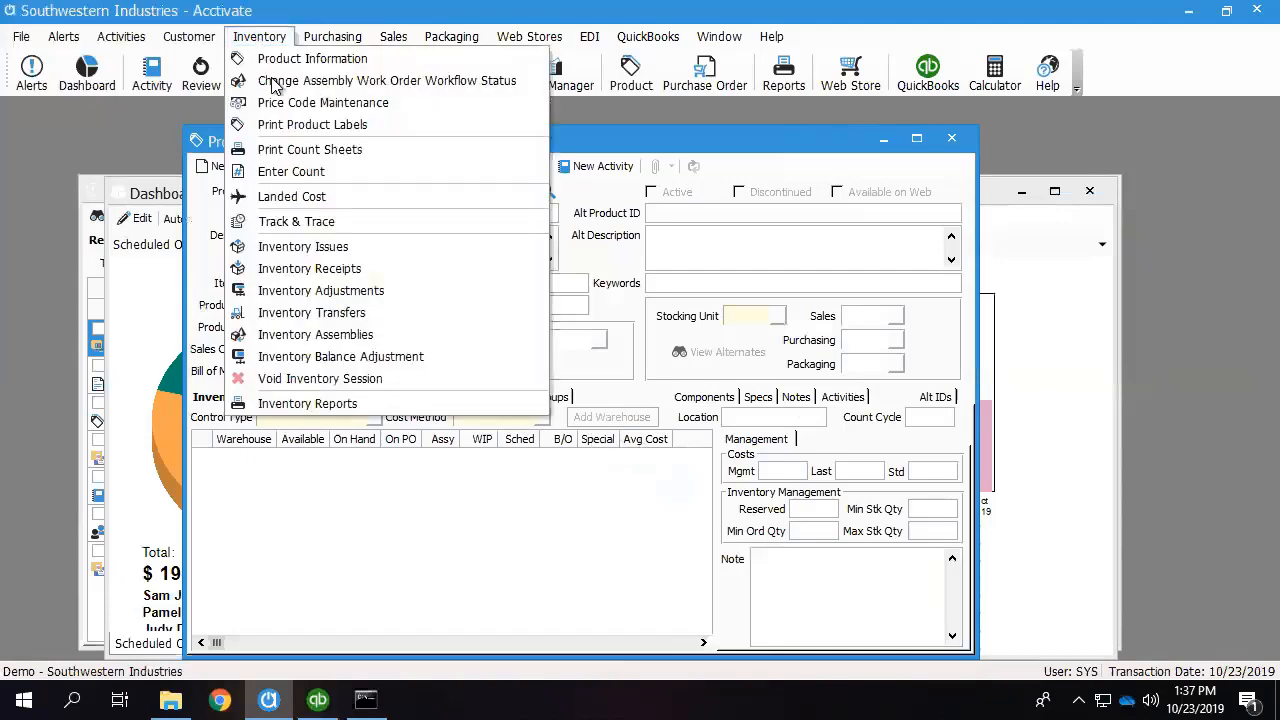
left_click(291, 172)
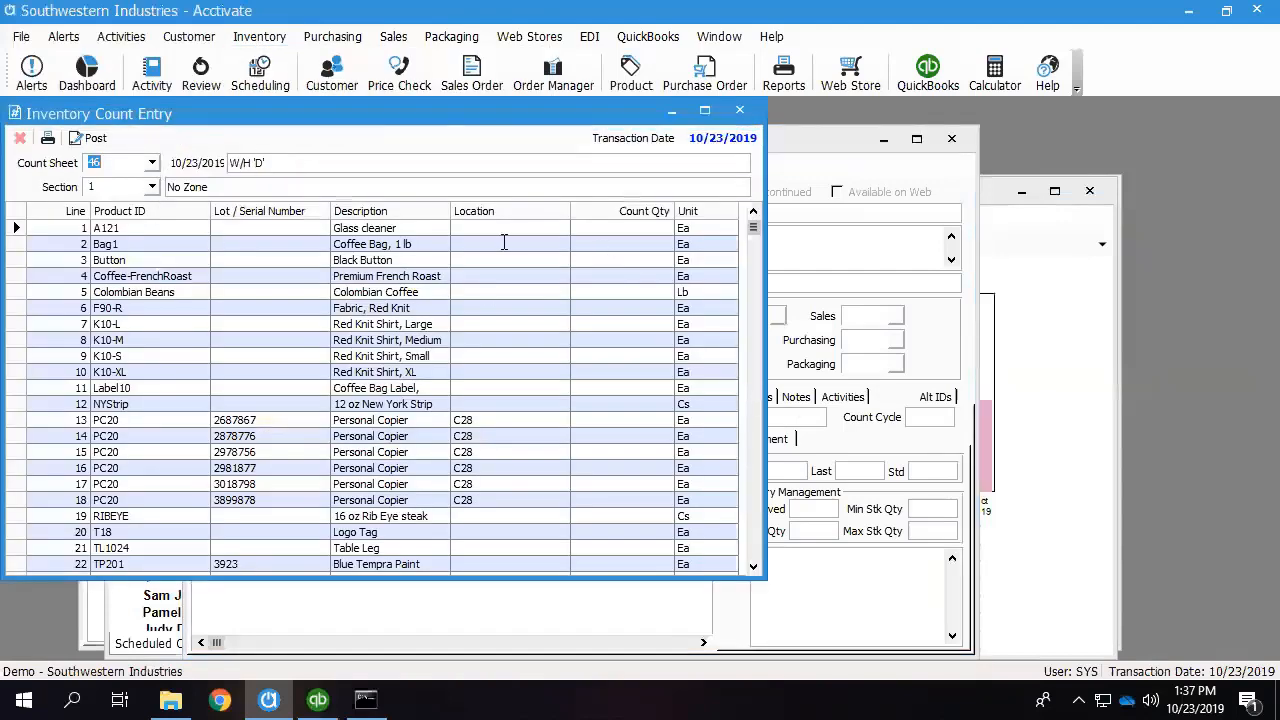
left_click(480, 228)
left_click(514, 420)
left_click(648, 421)
scroll(506, 409, "down", 20)
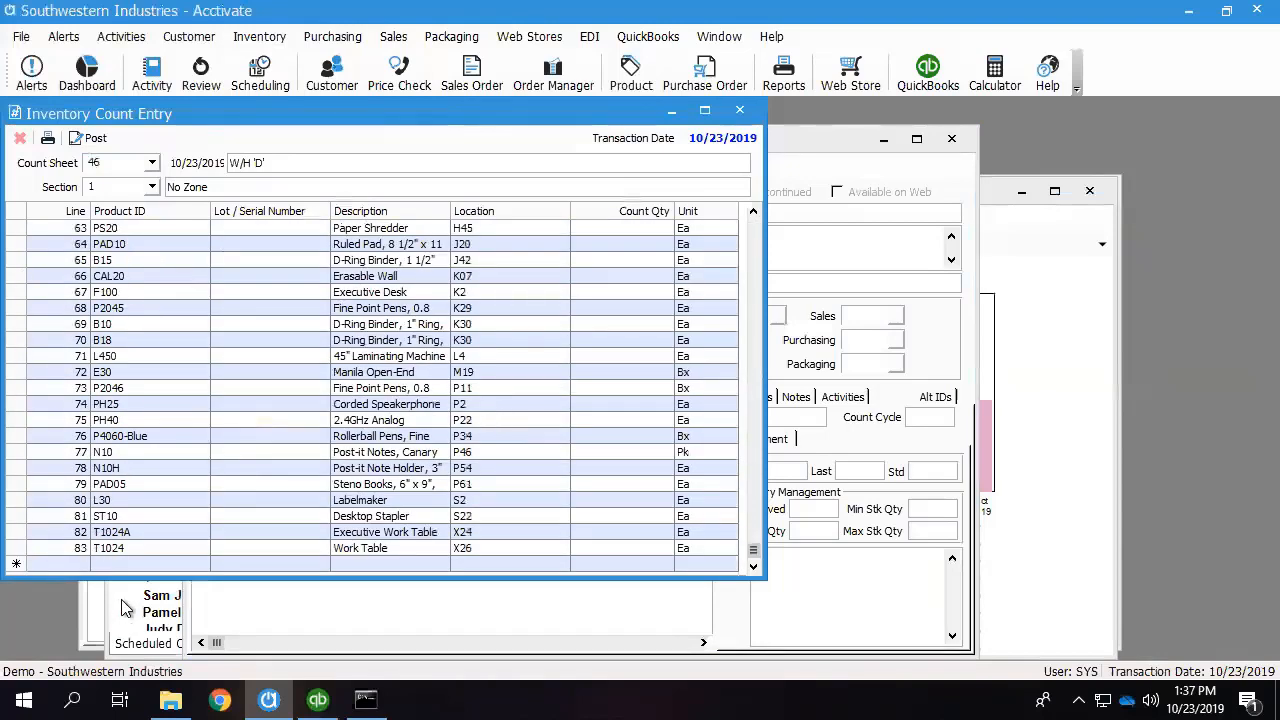
left_click(165, 564)
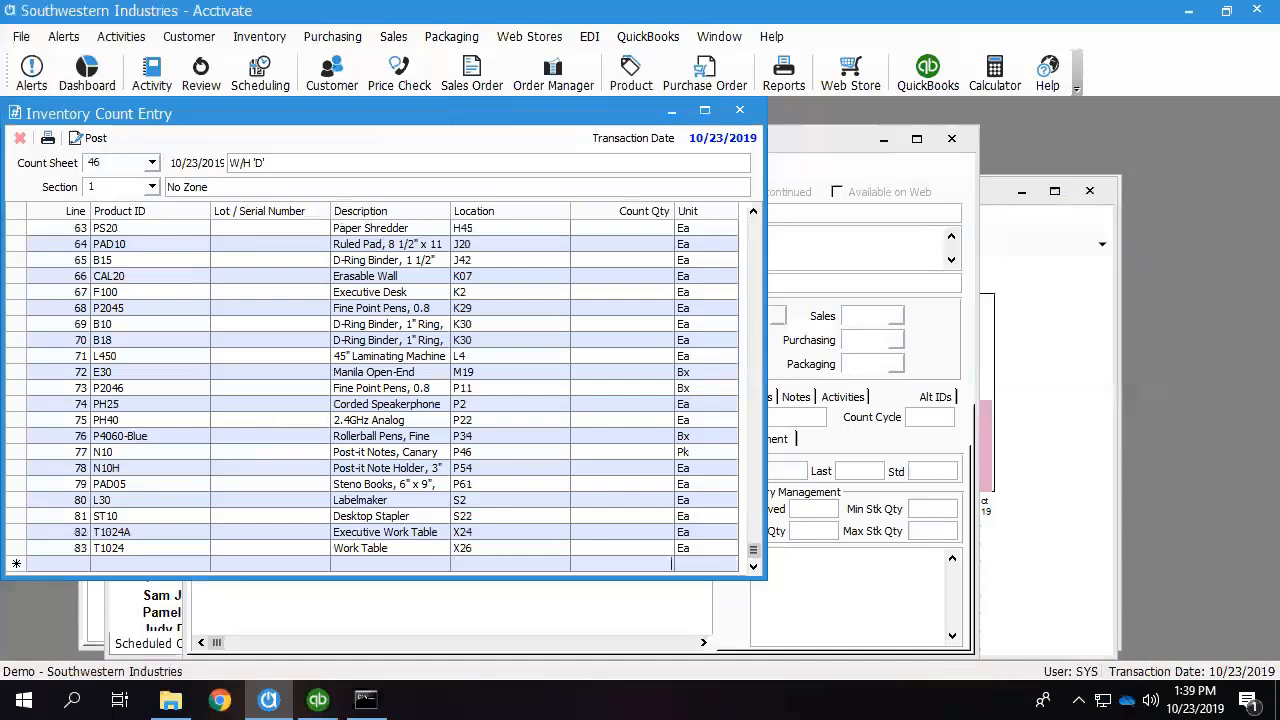
left_click(521, 230)
left_click(634, 228)
type("0")
Add a new line for product PS20 at the end of count sheet 46.
left_click(131, 564)
type("PS20")
key("Tab")
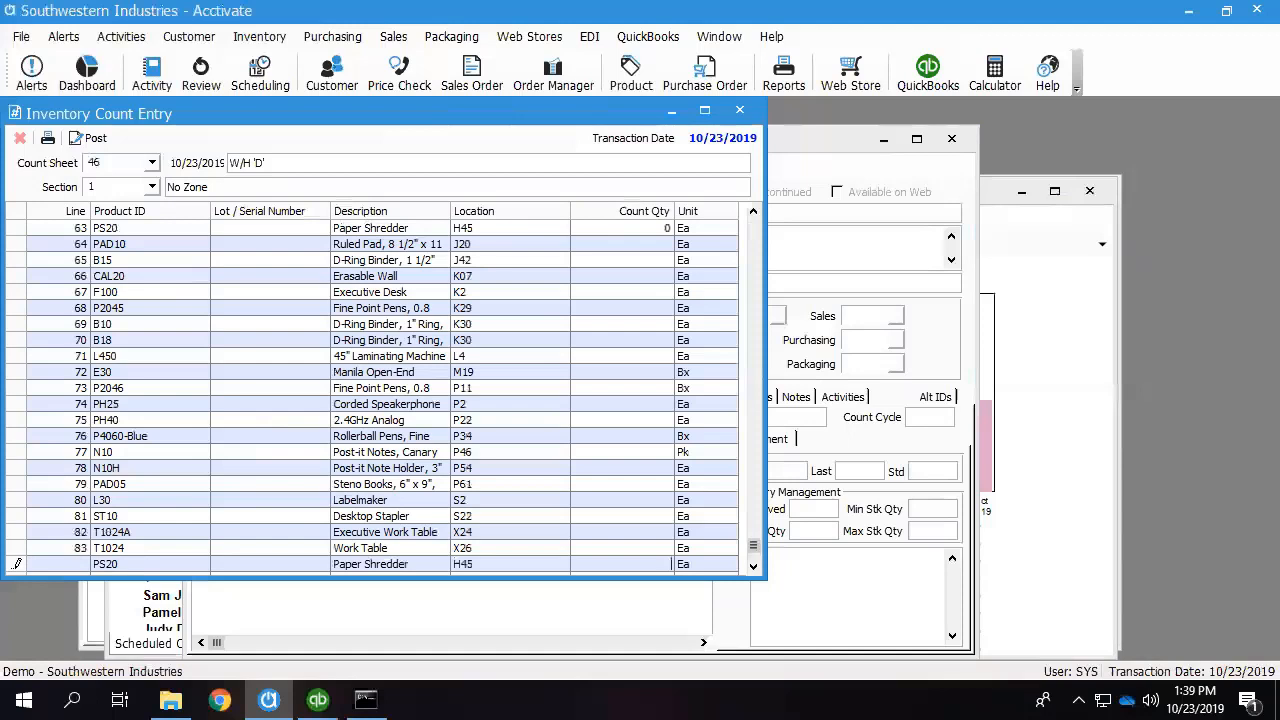
Set the added PS20 line's location to A12 and its count quantity to 12.
left_click(520, 564)
left_click(561, 564)
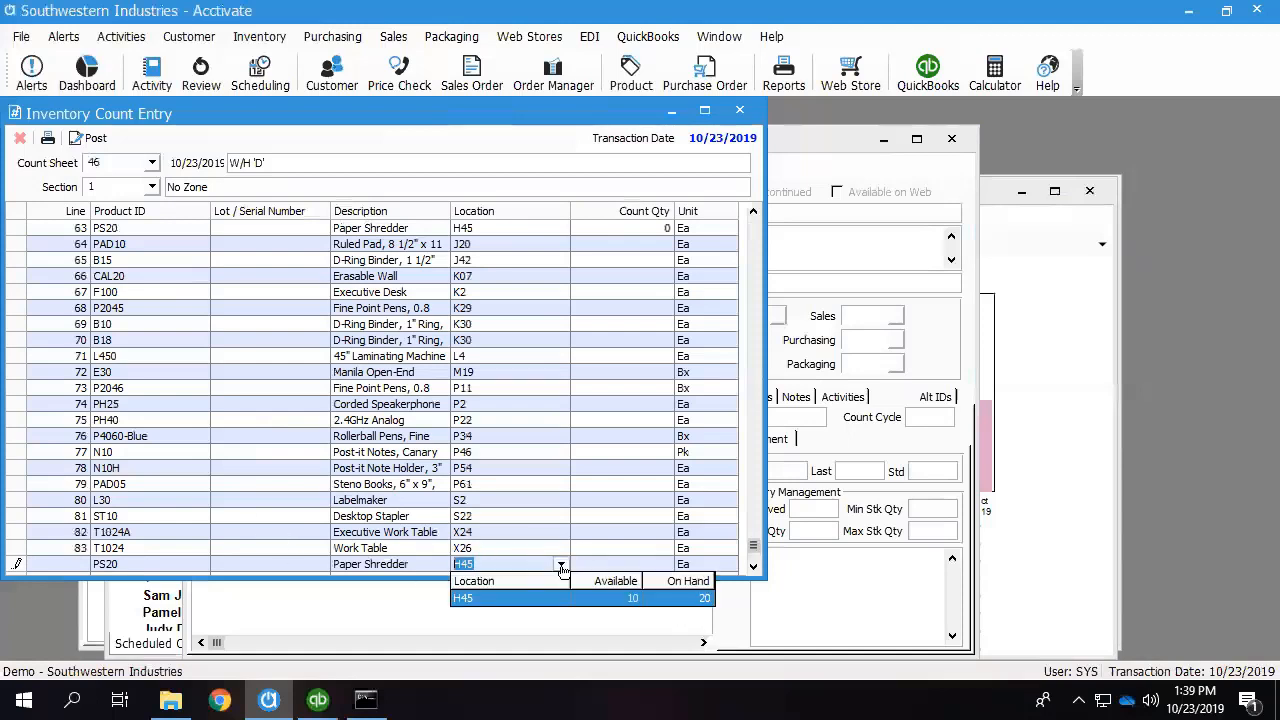
left_click(480, 558)
left_click_drag(478, 562, 442, 566)
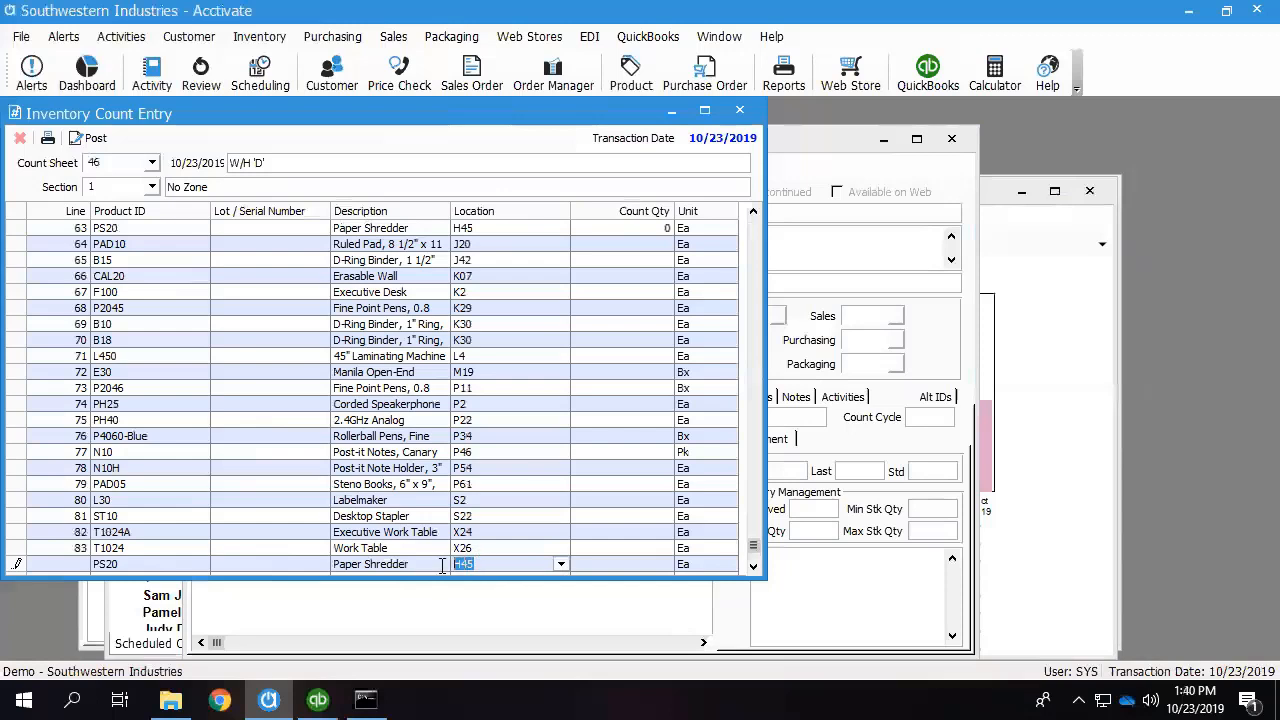
key("BackSpace")
type("A12")
key("Tab")
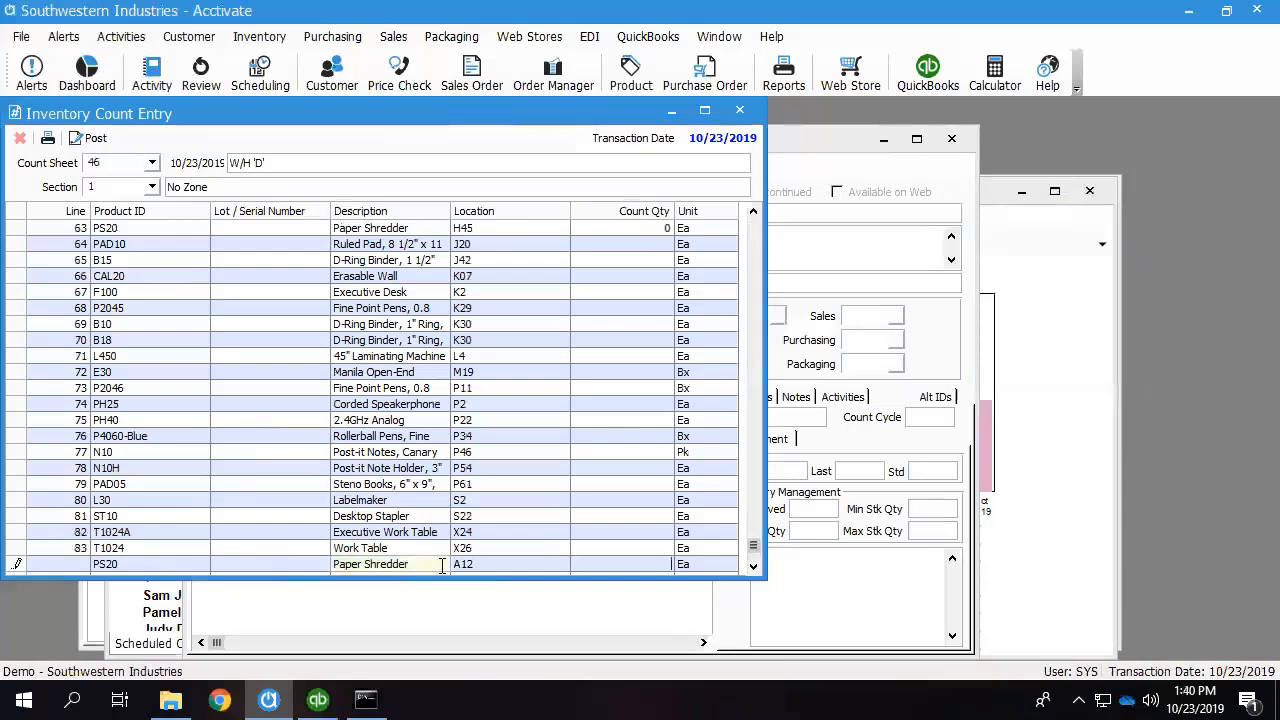
type("12")
left_click(670, 466)
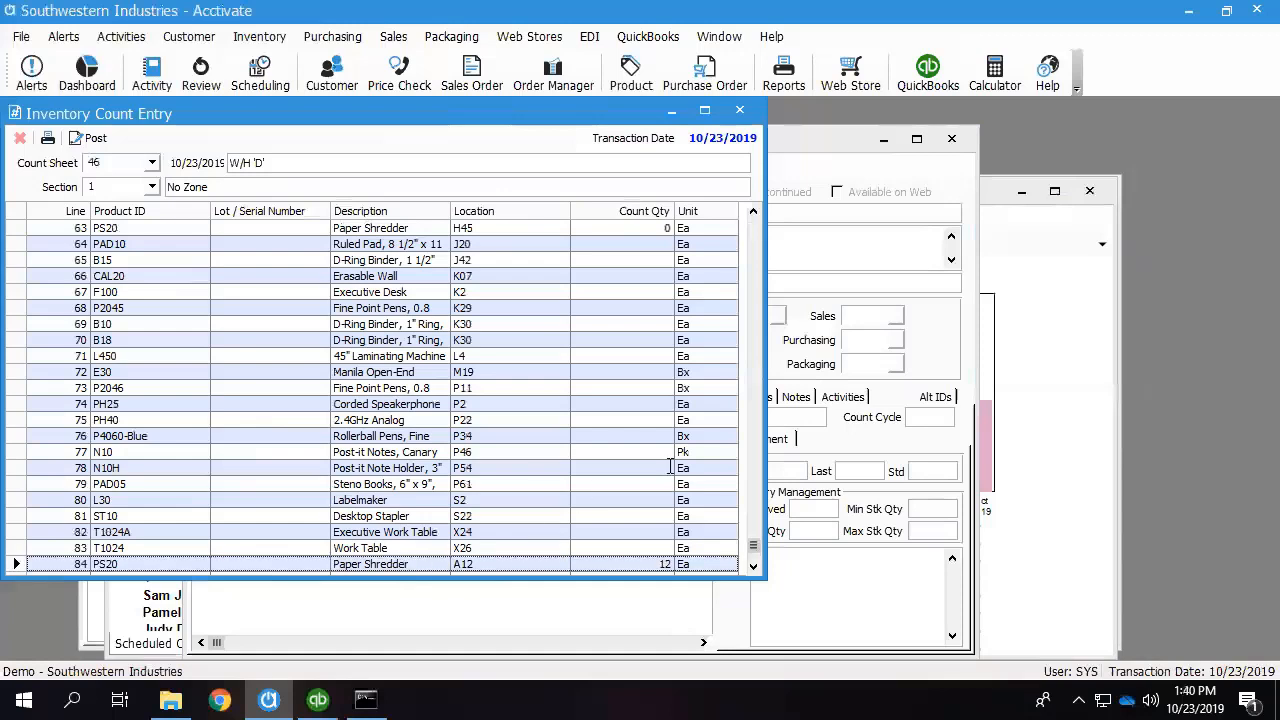
scroll(646, 467, "down", 4)
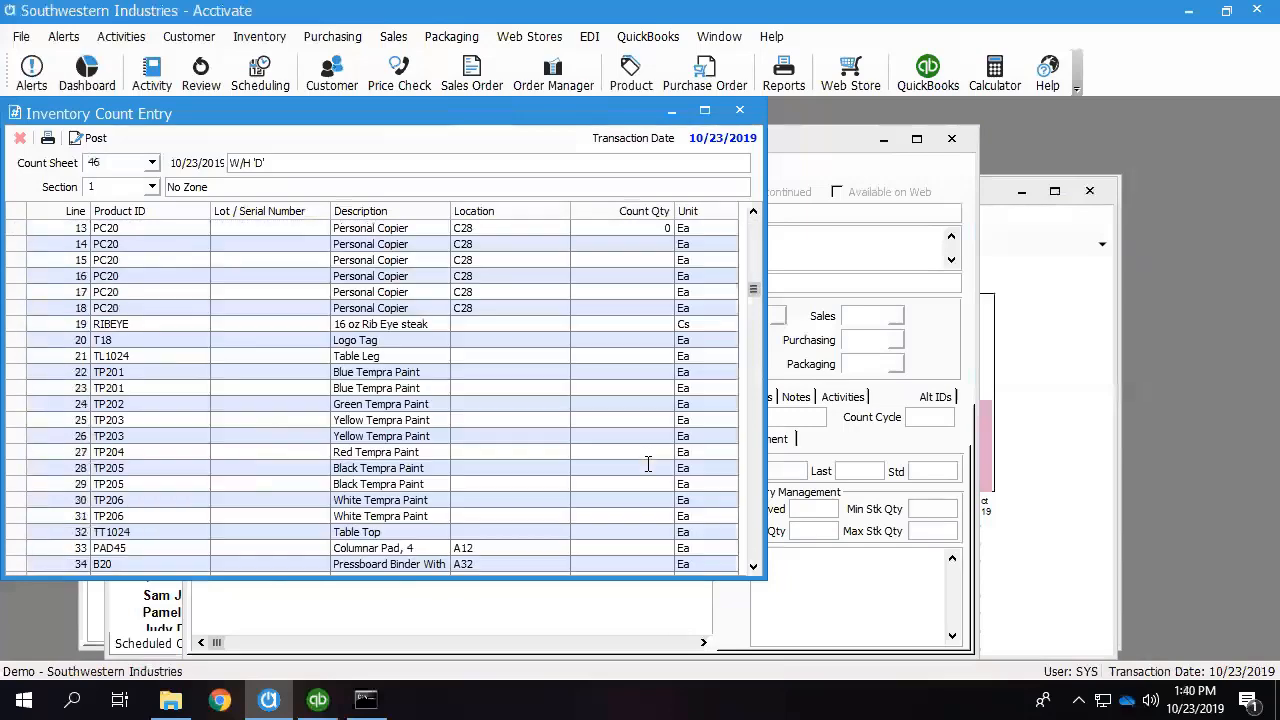
Review the count lines of sheet 46 from the PC20 rows down to the added PS20 line at location A12.
scroll(646, 450, "up", 2)
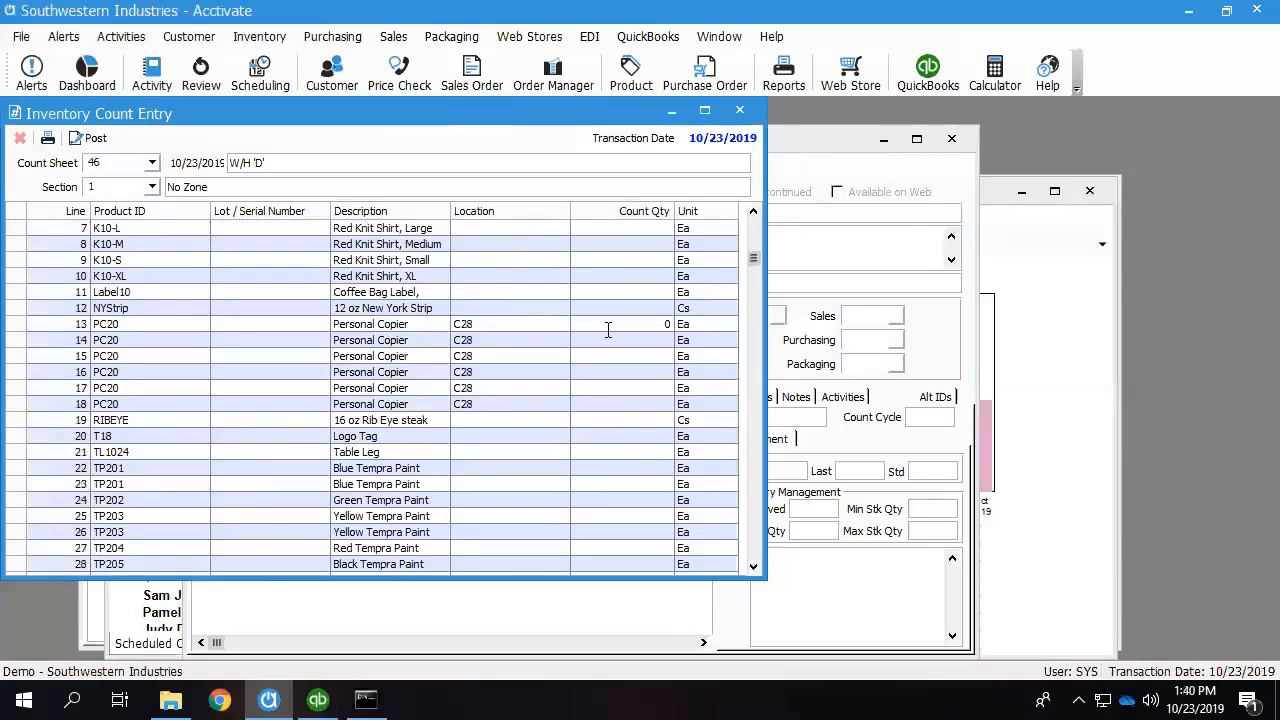
scroll(620, 349, "down", 11)
scroll(624, 400, "down", 8)
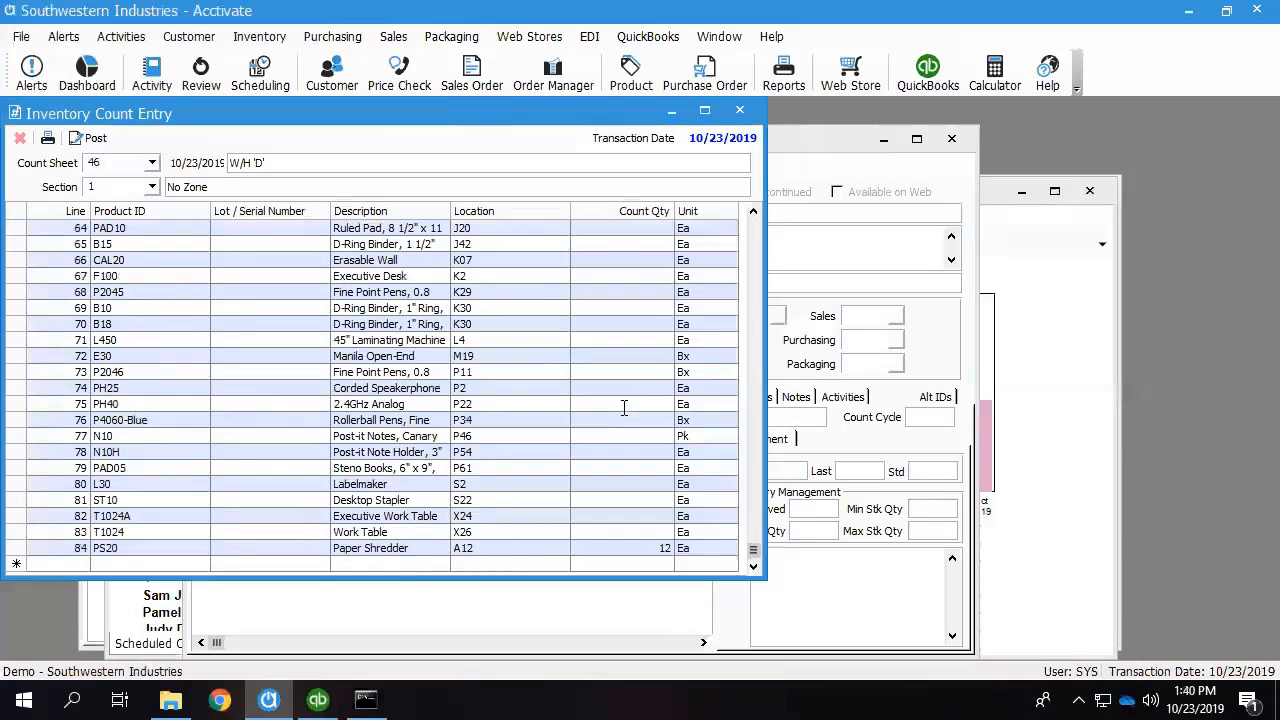
left_click(652, 548)
left_click(810, 140)
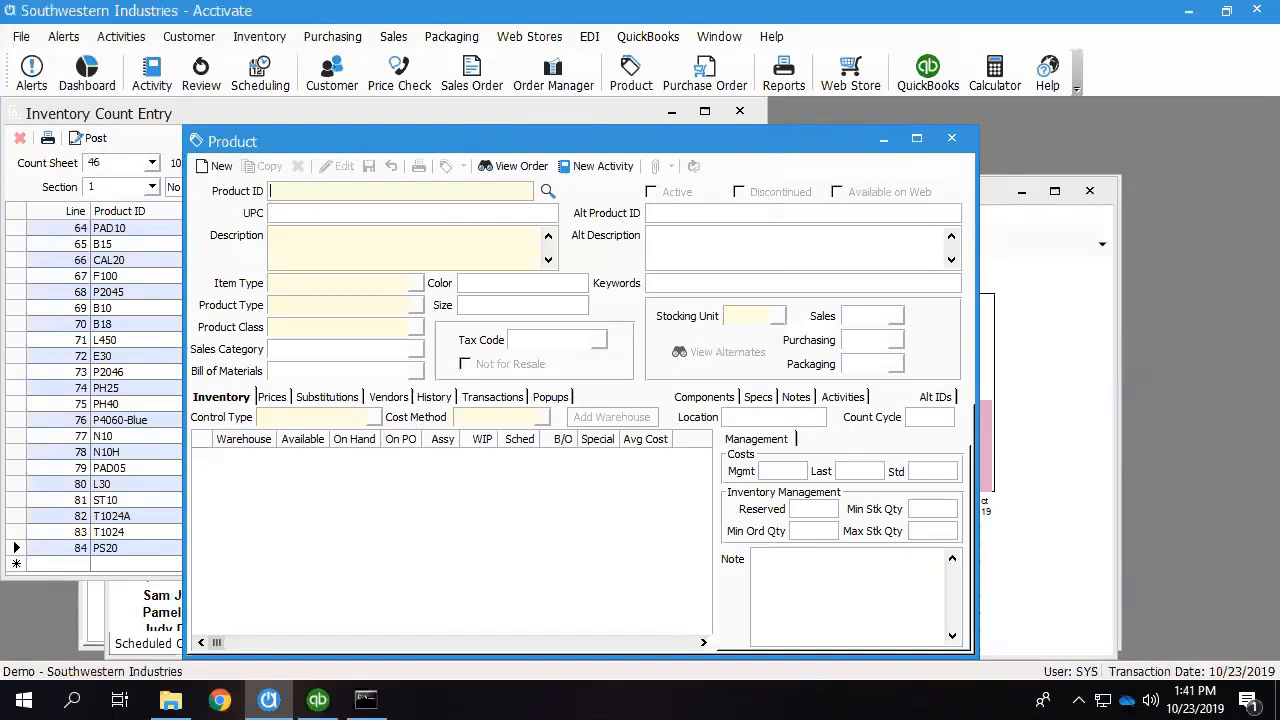
left_click(458, 110)
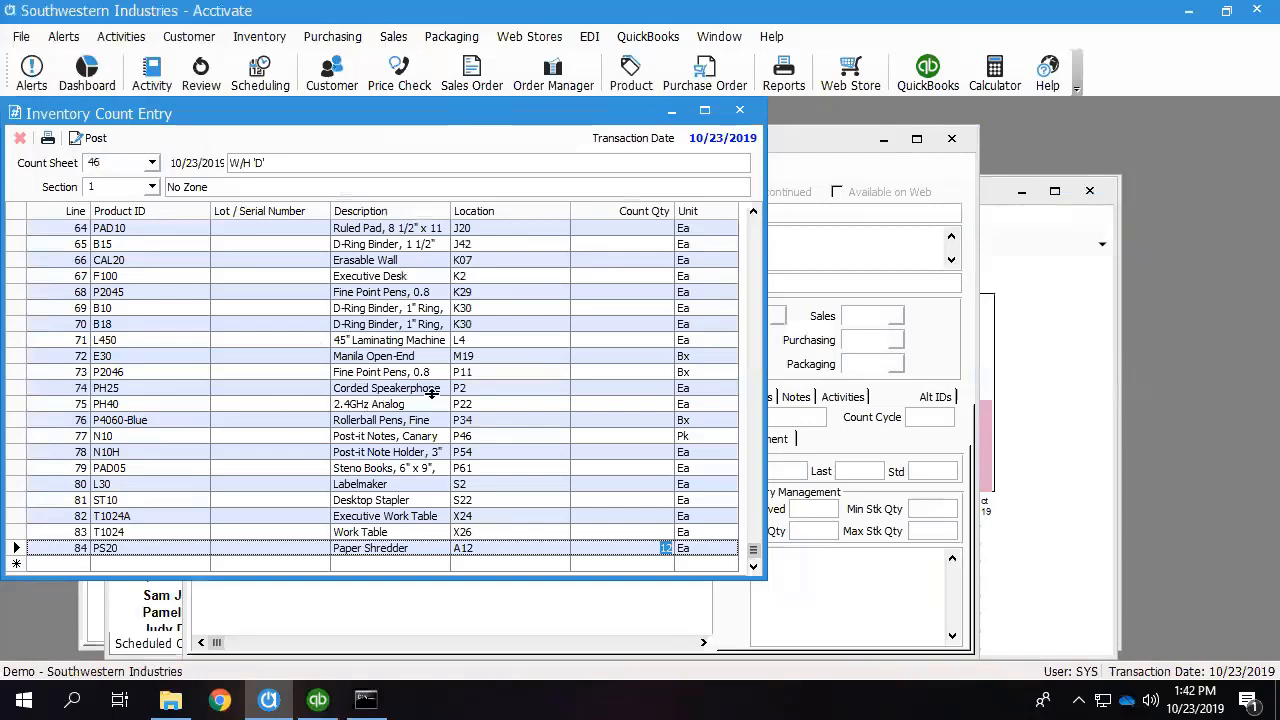
left_click(842, 146)
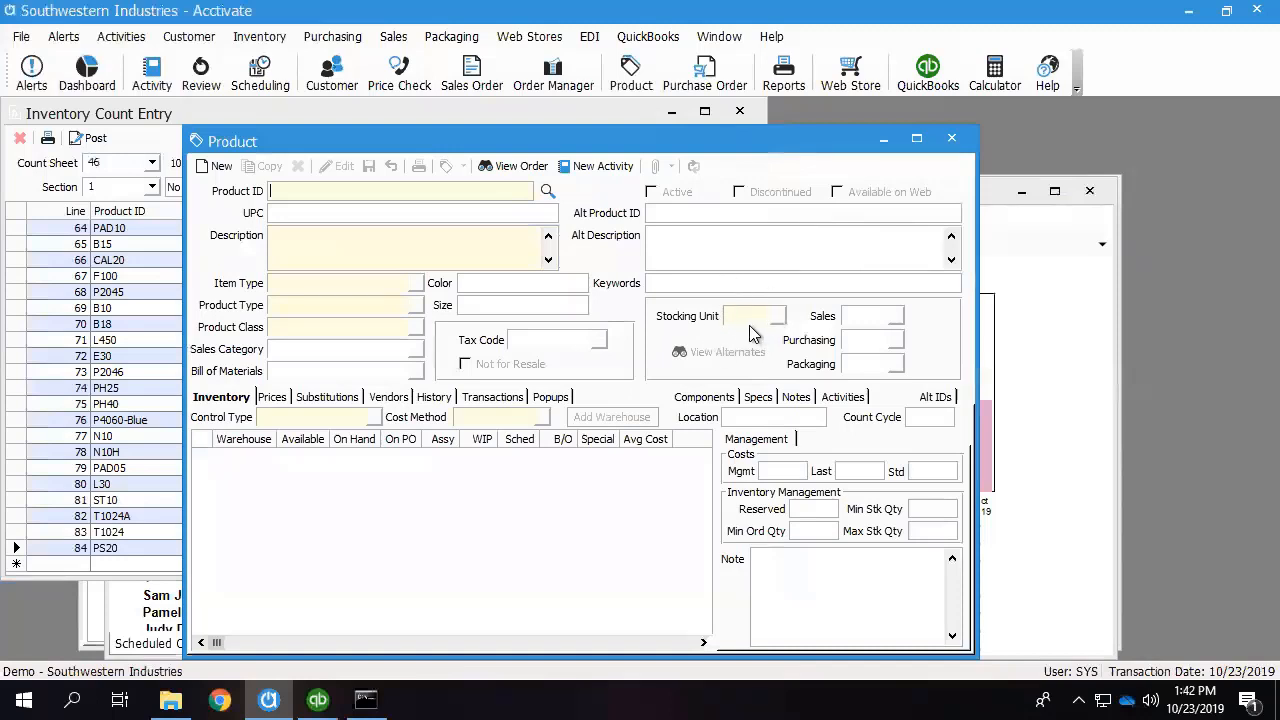
left_click(377, 113)
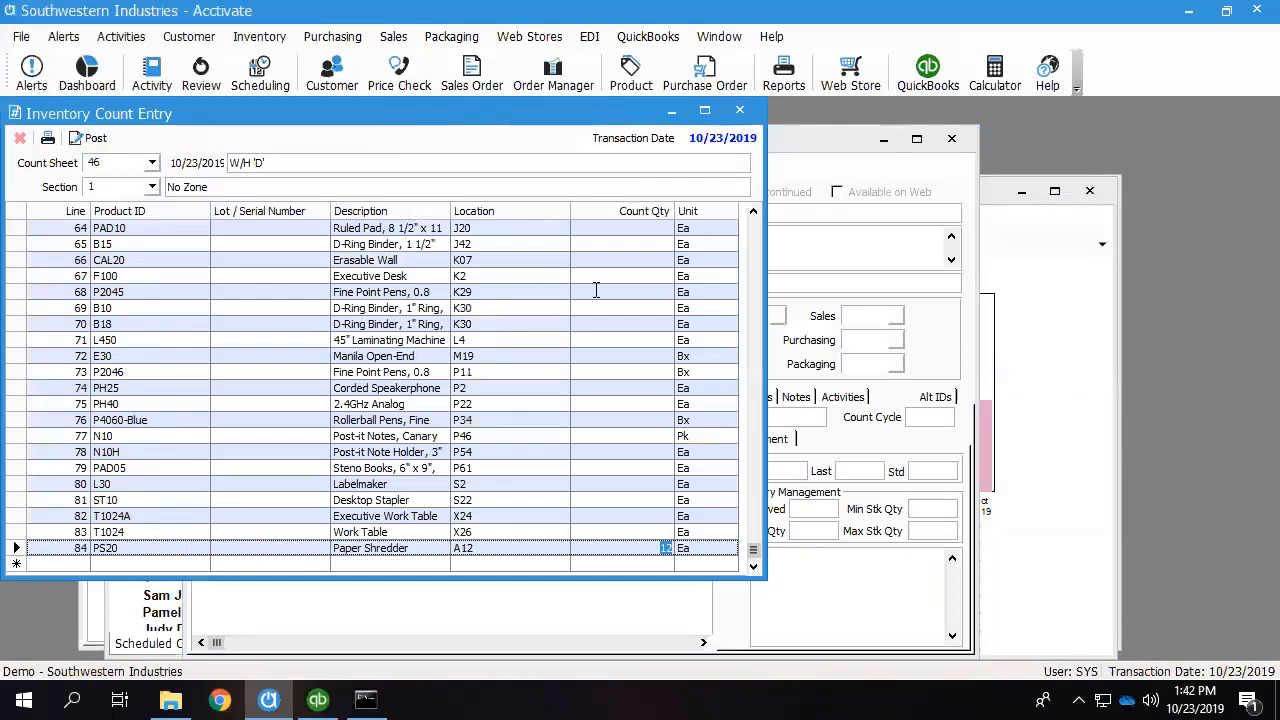
Look up product Button, examine its count transaction of 10/23/2019 in warehouse D, and return to its inventory details.
left_click(925, 338)
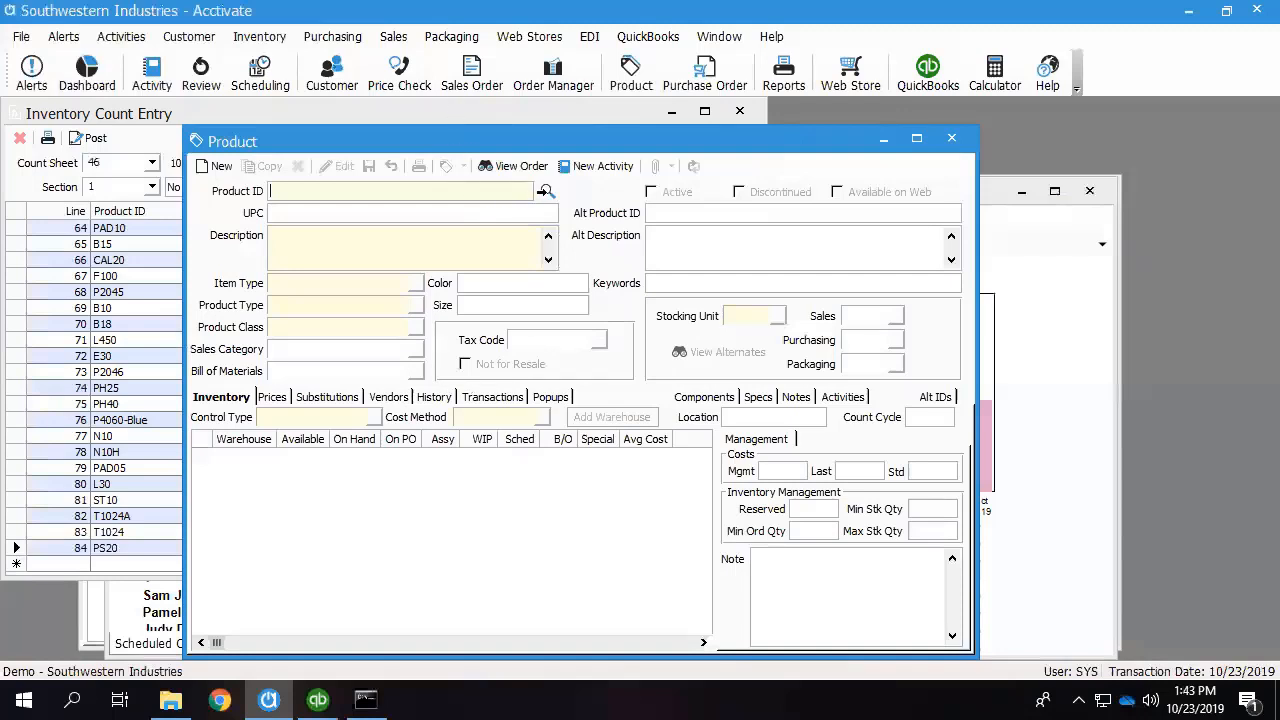
left_click(547, 190)
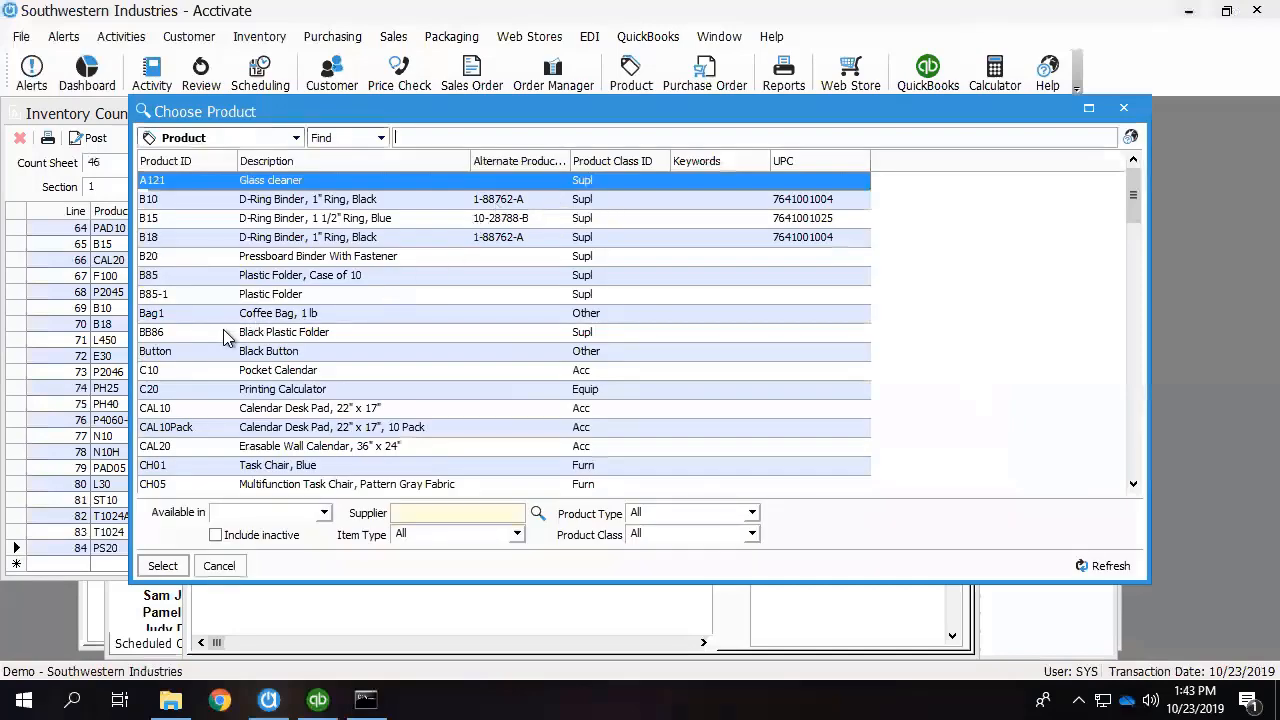
double_click(224, 353)
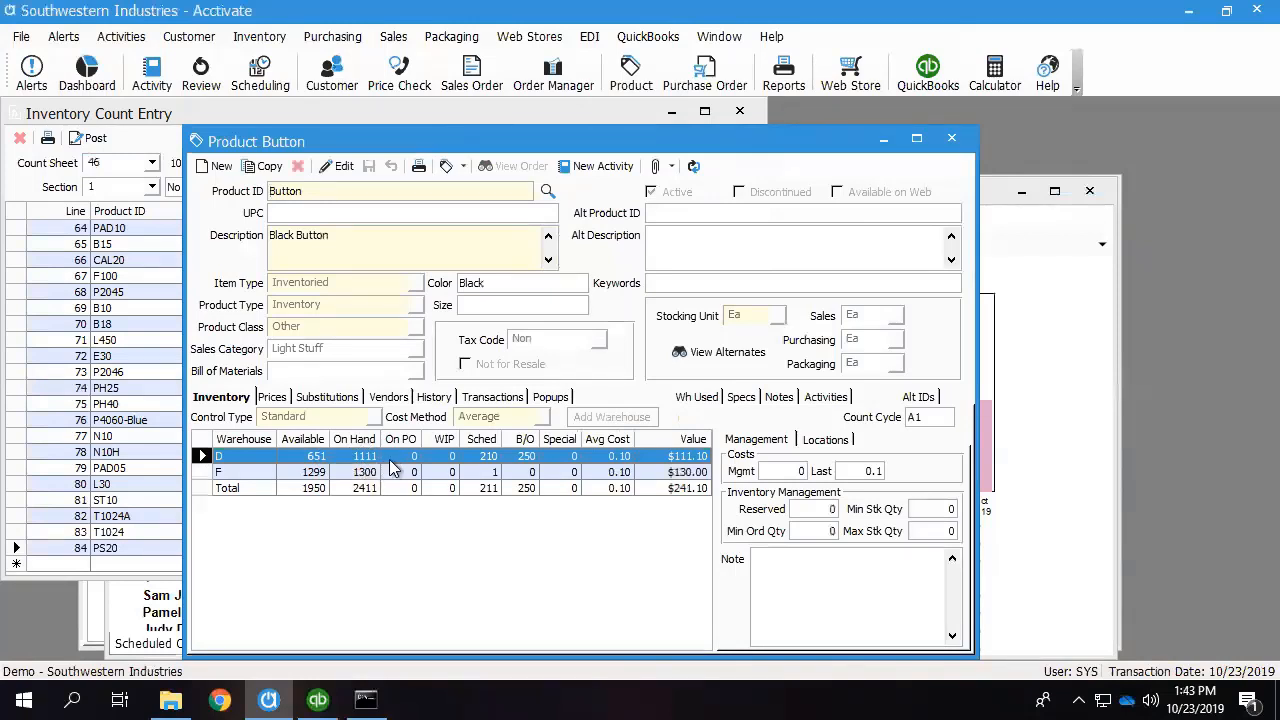
left_click(492, 397)
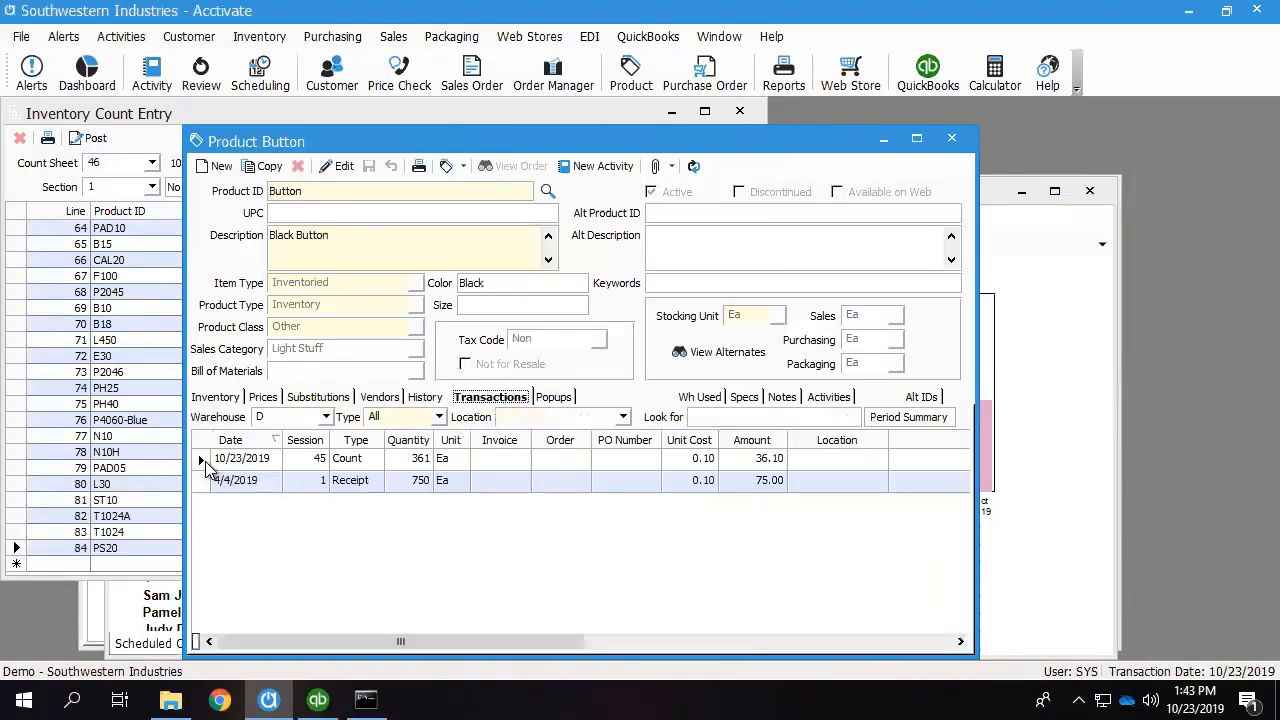
left_click(206, 462)
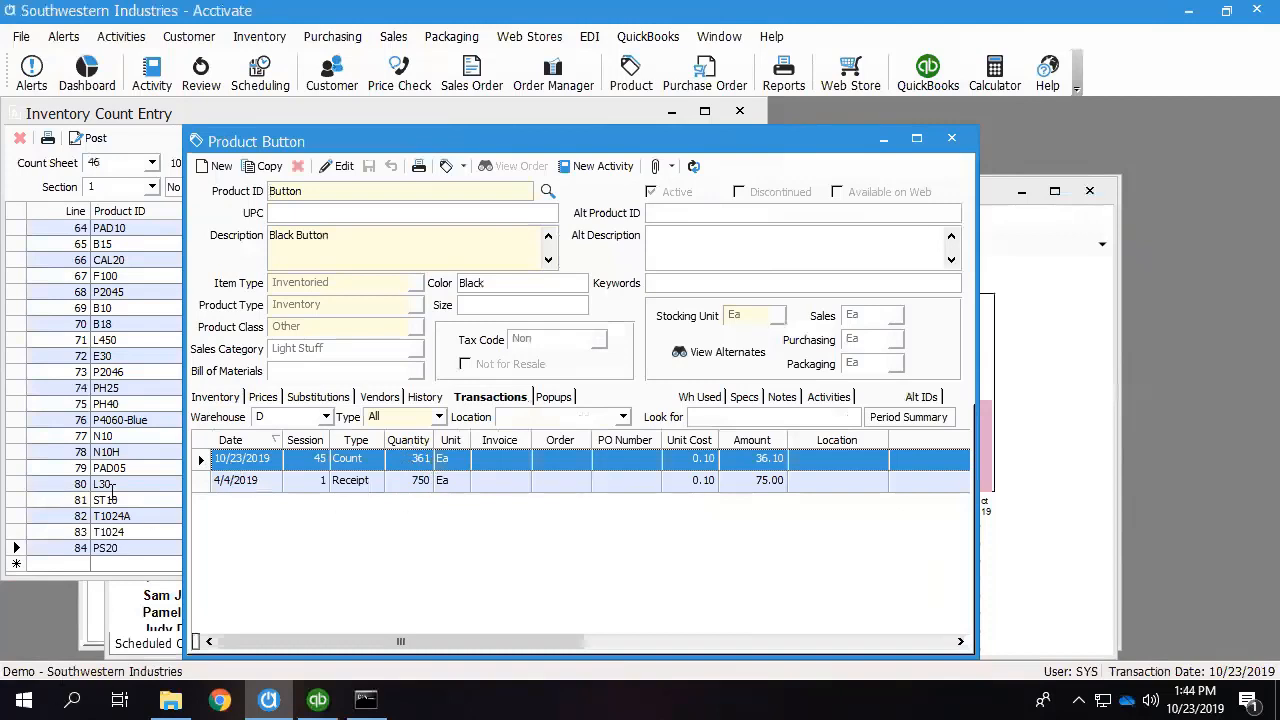
left_click(218, 398)
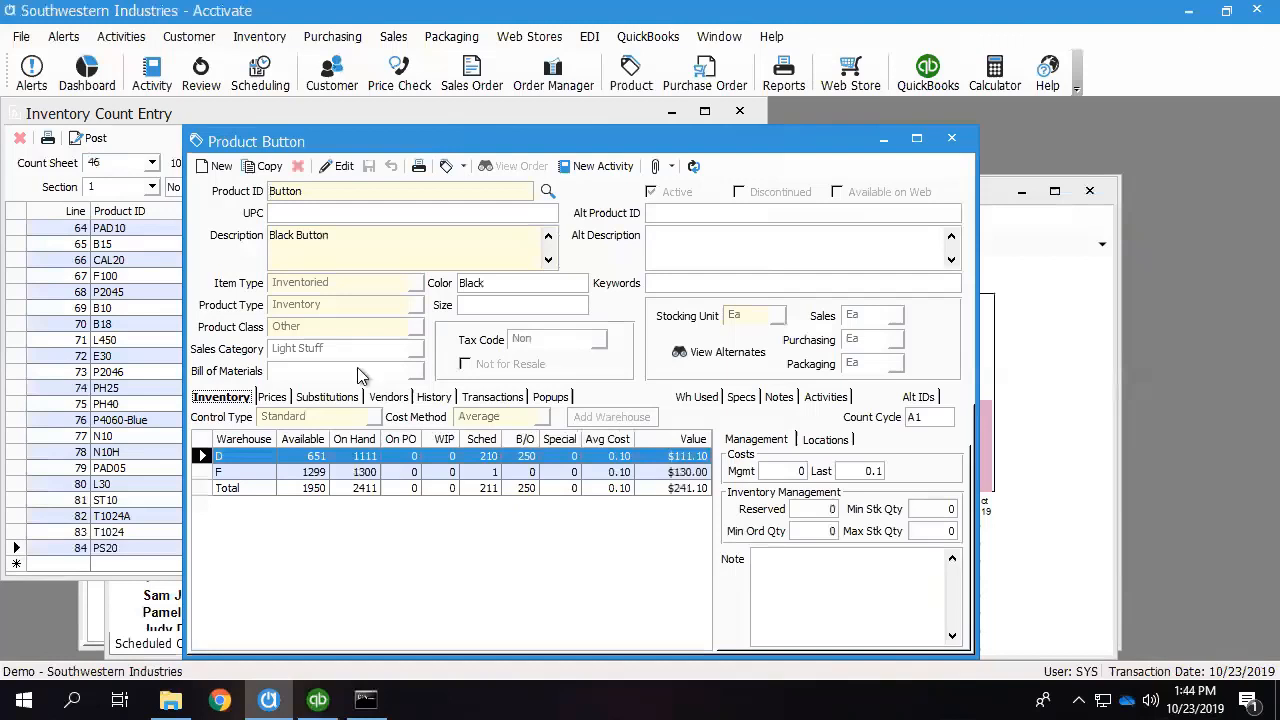
Open product Button for editing, switch its Active status off and back on, and select its Count Cycle value.
left_click(342, 170)
left_click(650, 193)
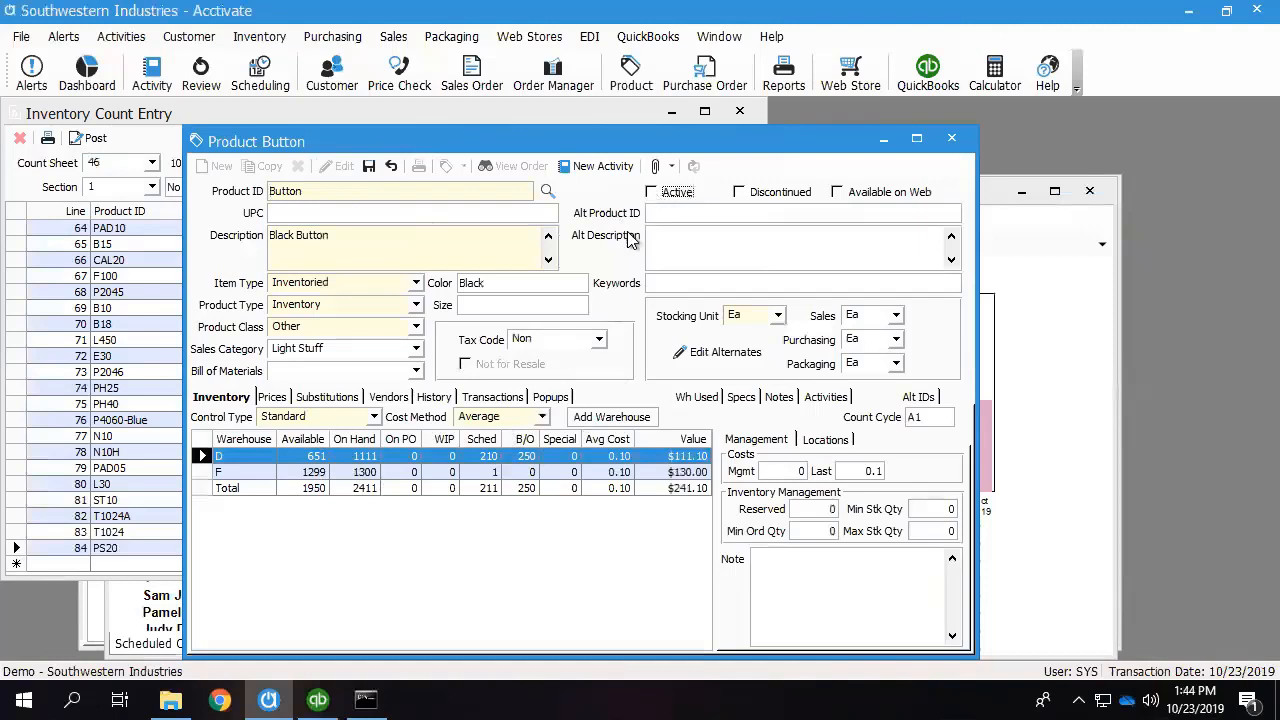
left_click(739, 193)
left_click(652, 193)
left_click(931, 418)
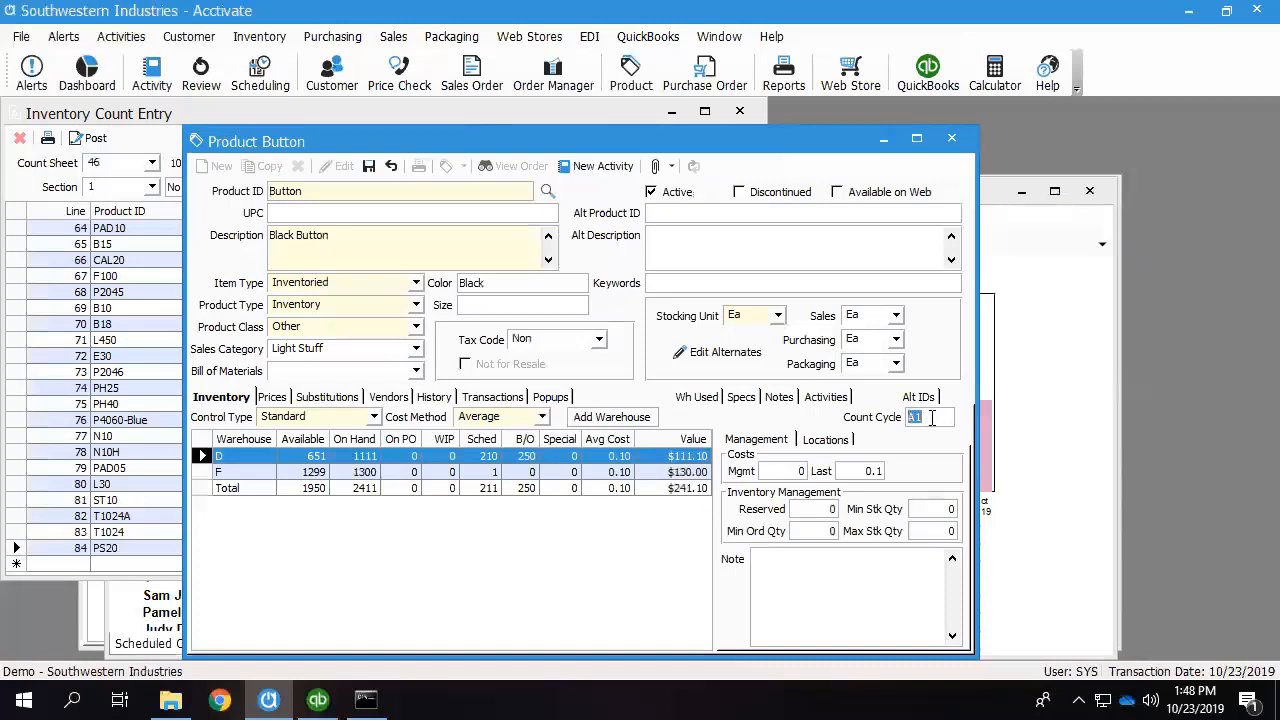